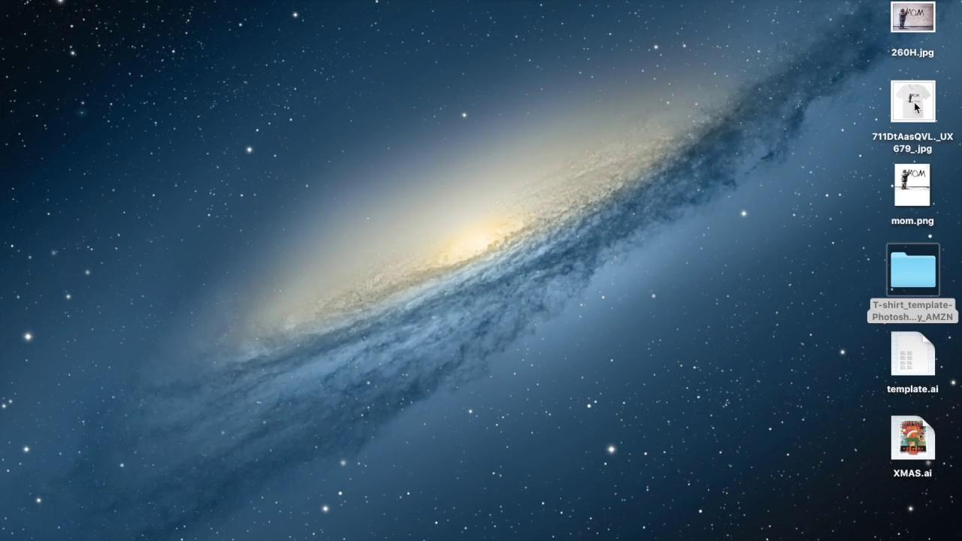
Preview the earlier T-shirt mockup and the original MOM graffiti photo, then close both.
double_click(916, 108)
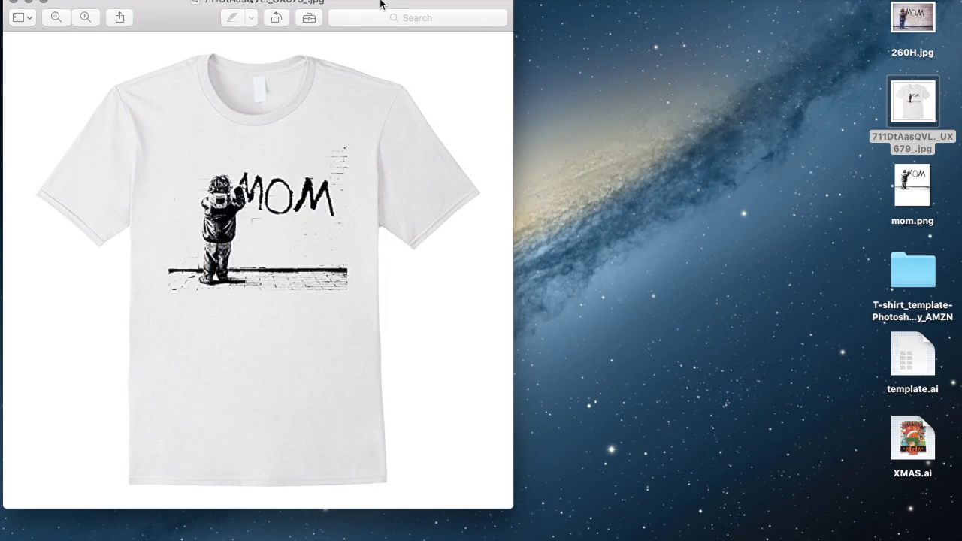
drag(380, 3, 569, 46)
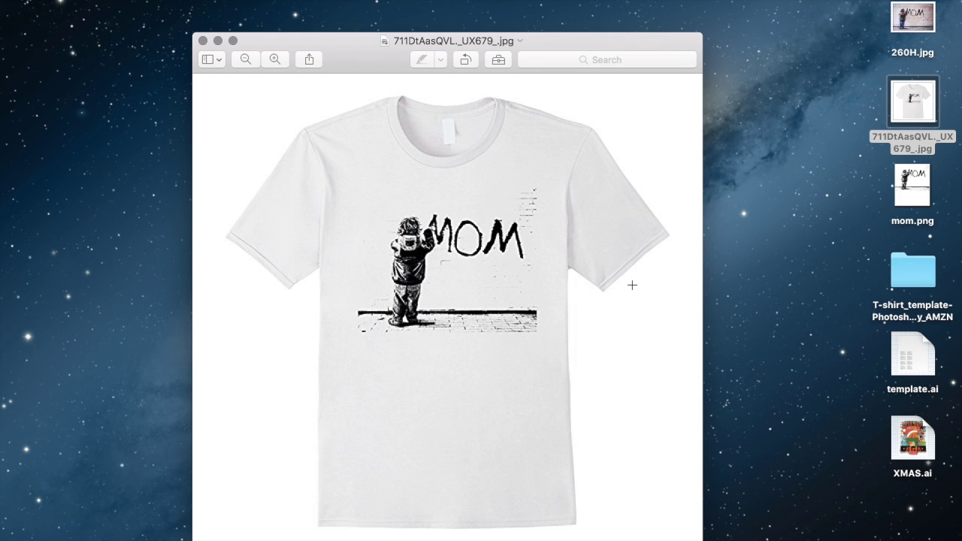
double_click(910, 21)
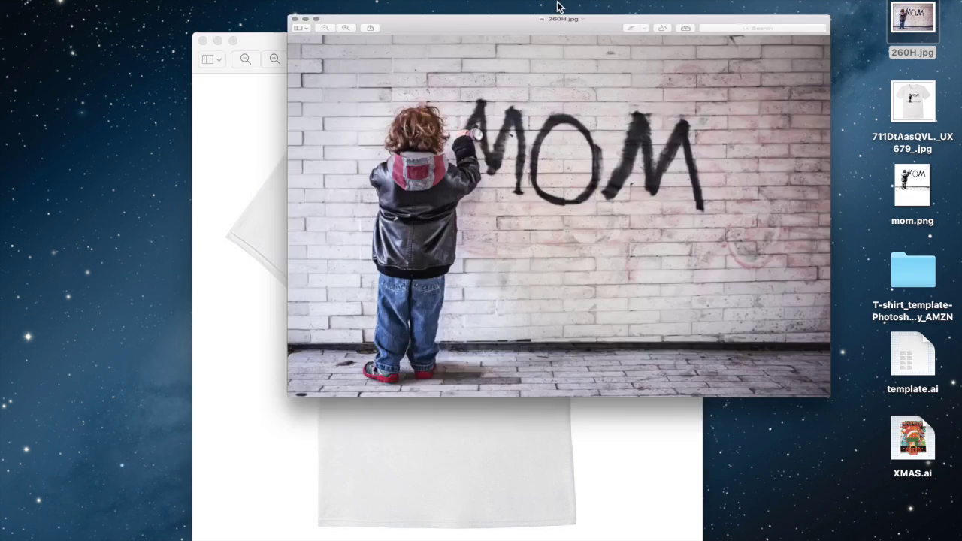
double_click(557, 6)
drag(343, 43, 389, 30)
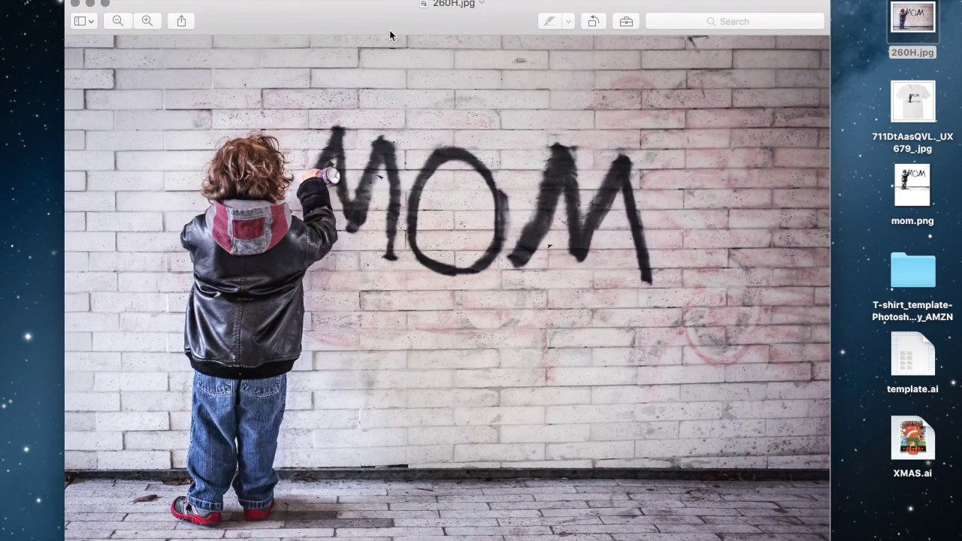
click(75, 3)
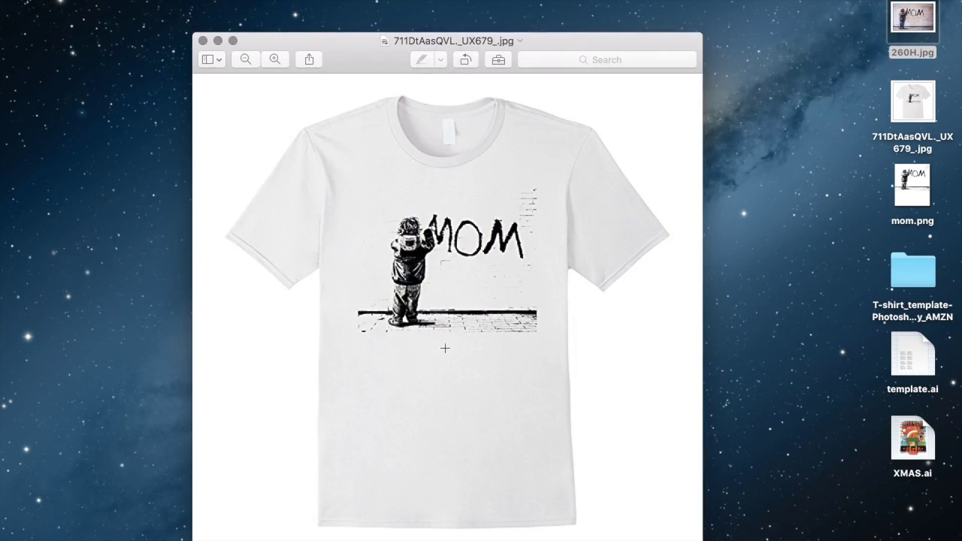
click(203, 40)
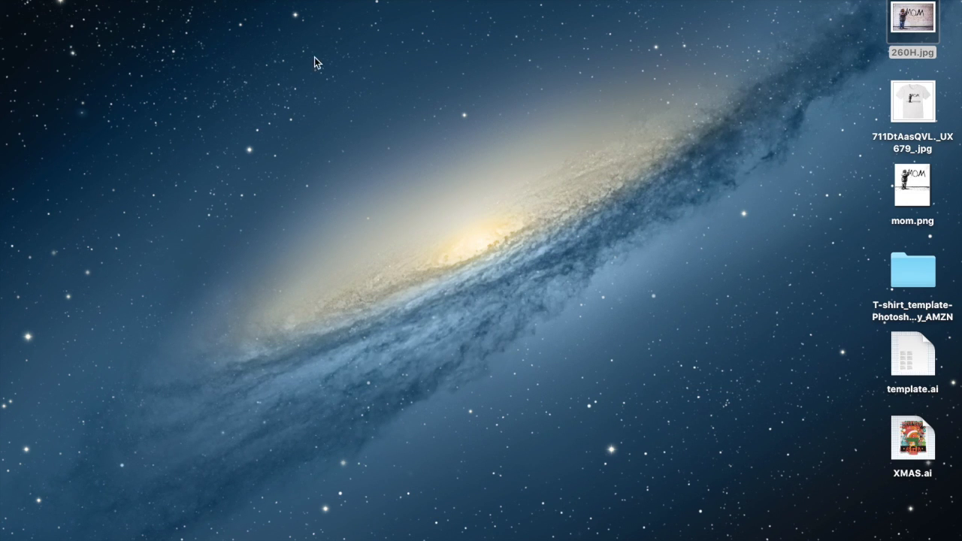
Open T-shirt_template-Merch_by_AMZN.psd from its folder with Keep Layers, dismissing the missing-fonts warning.
double_click(910, 284)
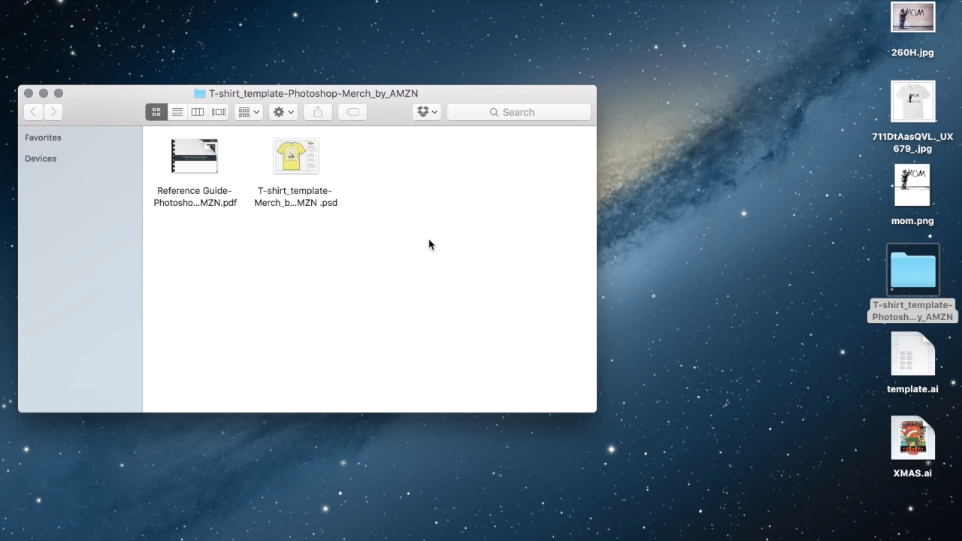
double_click(301, 156)
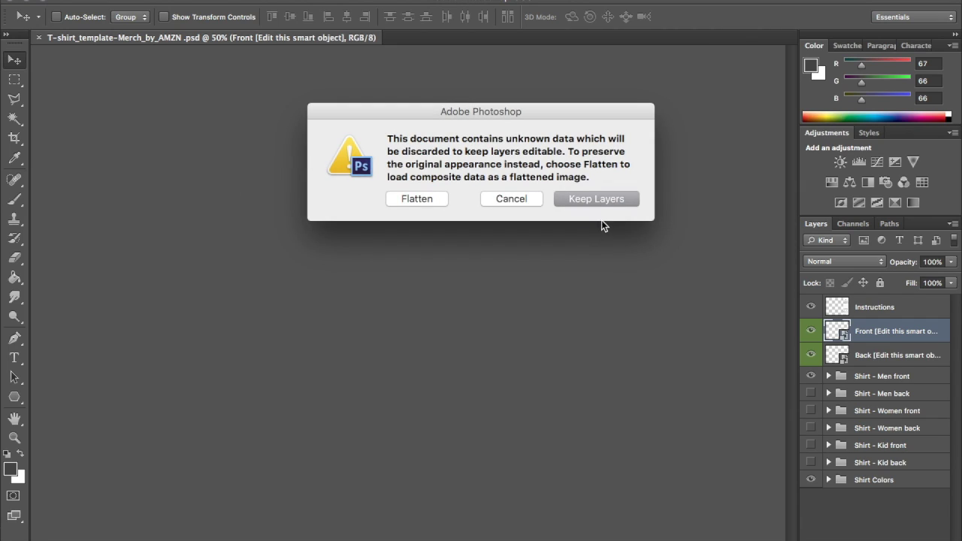
click(593, 199)
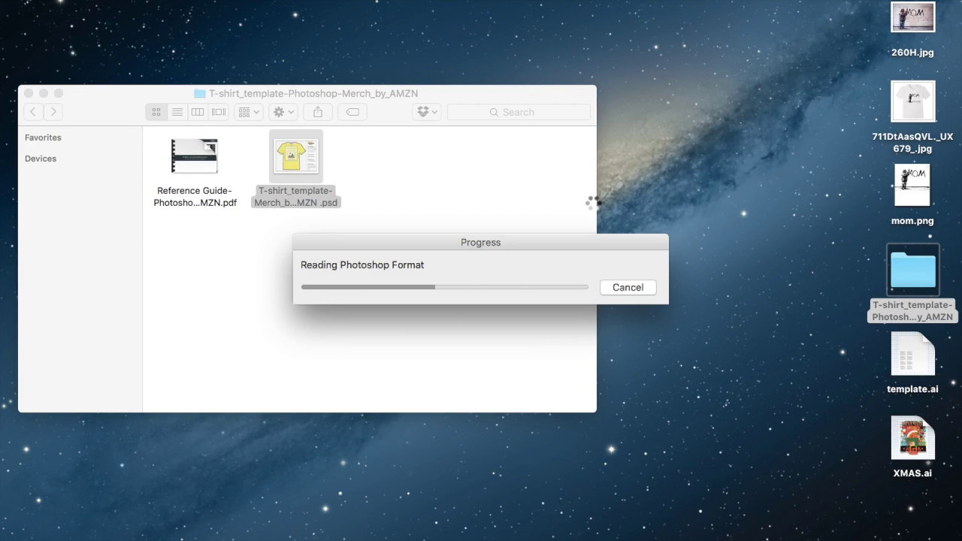
click(593, 199)
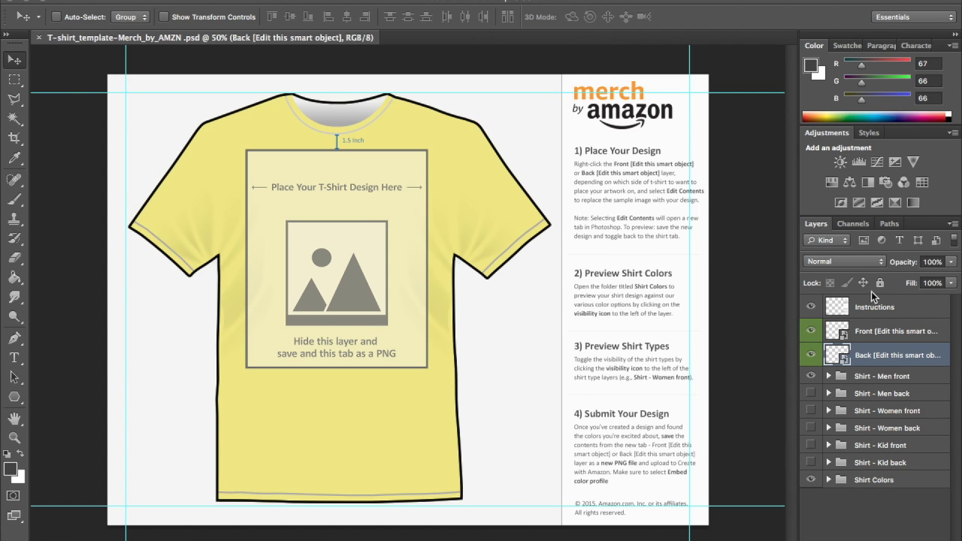
Edit Contents of the Front smart object layer, opening Sample (Replace with your design!)1.psb.
click(876, 329)
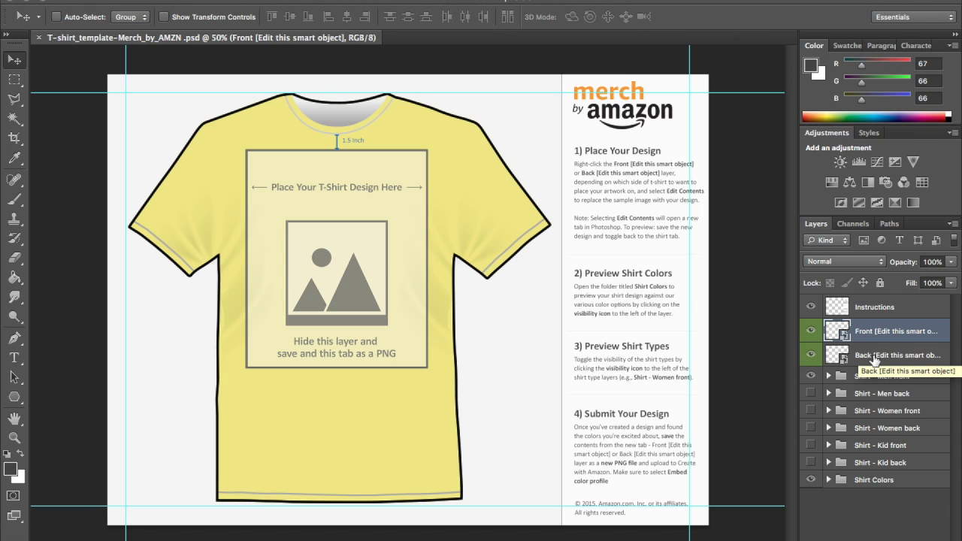
click(875, 361)
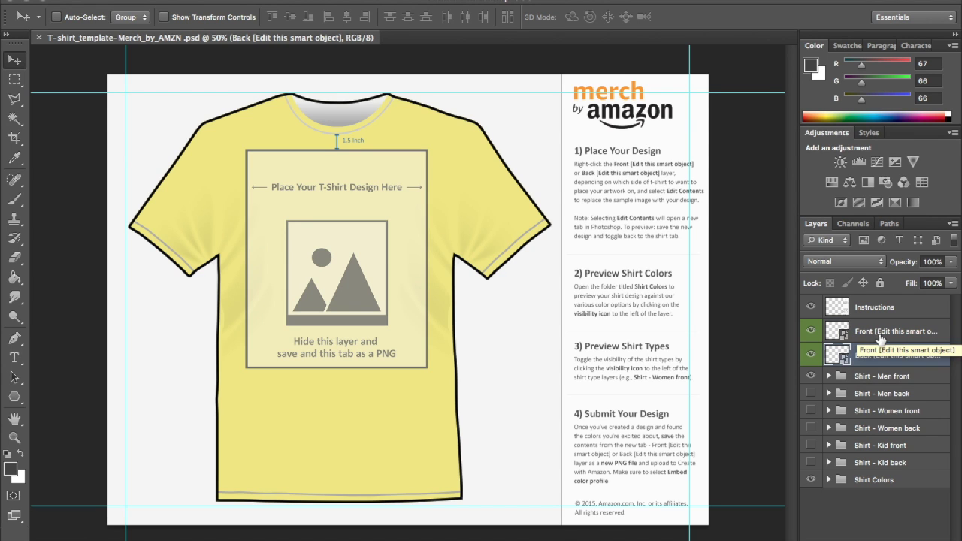
click(881, 340)
right_click(881, 340)
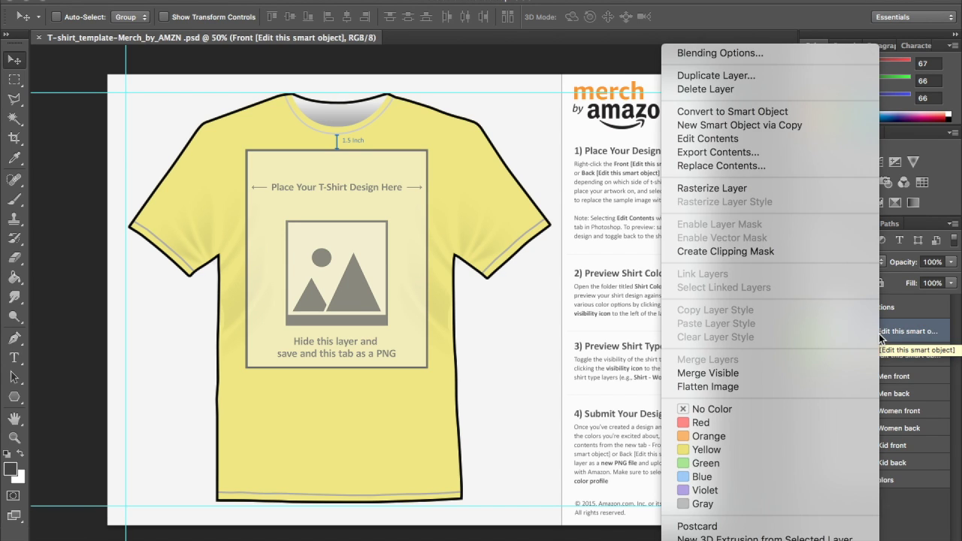
click(726, 140)
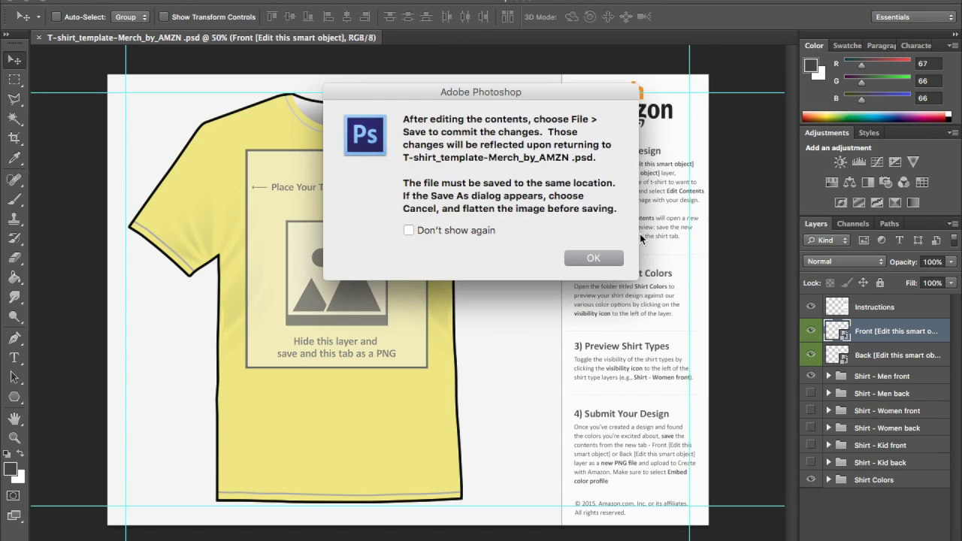
click(605, 260)
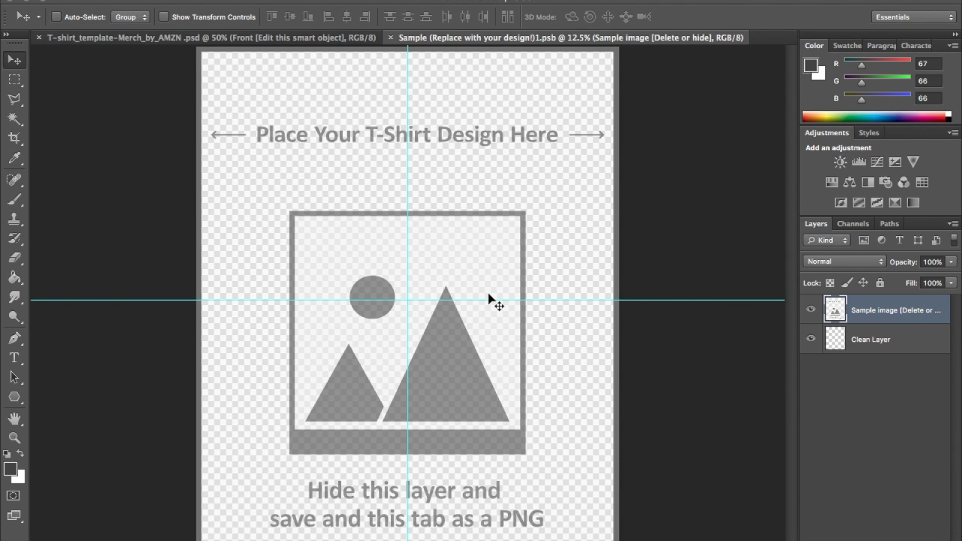
Toggle the Layers panel off and on via Window > Layers, then the Sample image layer's visibility.
scroll(489, 300, down, 3)
scroll(488, 300, up, 4)
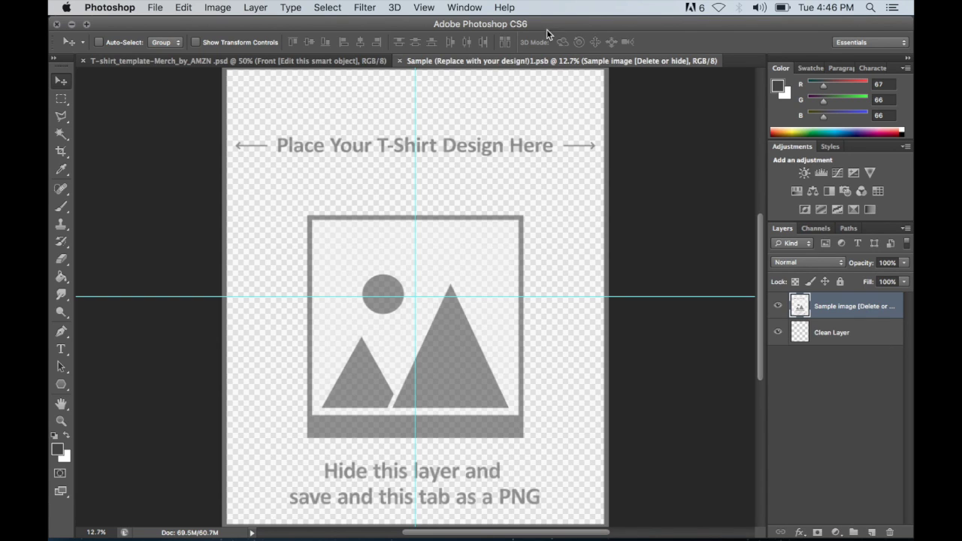
click(470, 6)
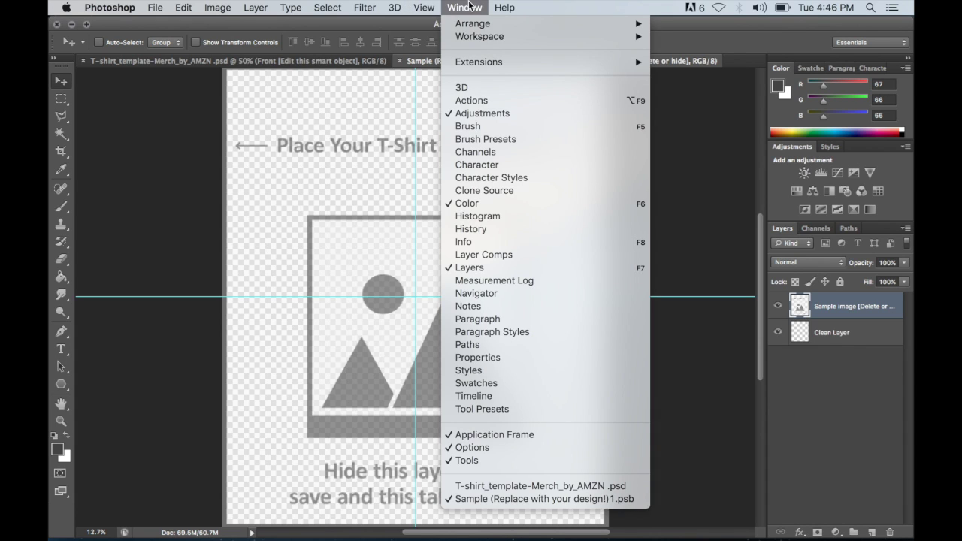
click(456, 268)
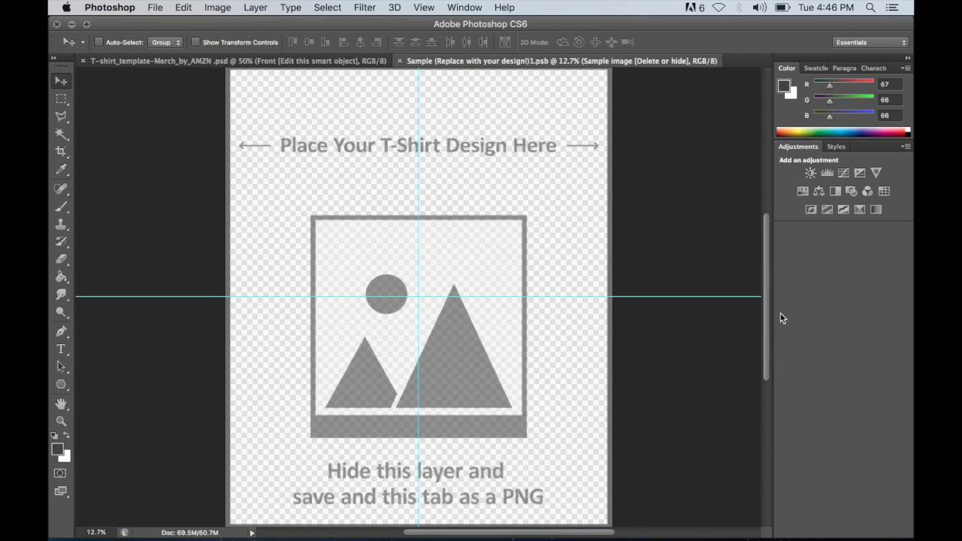
click(461, 6)
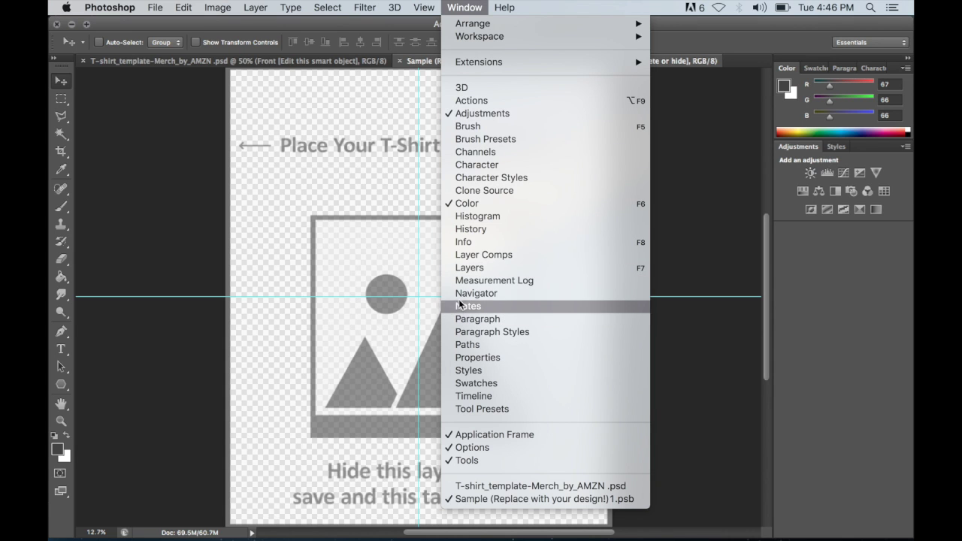
click(462, 269)
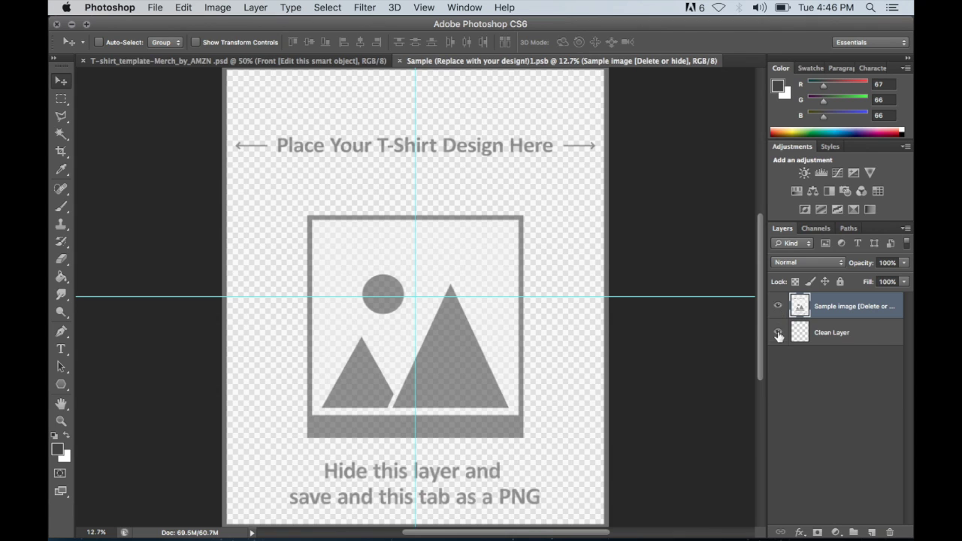
click(778, 305)
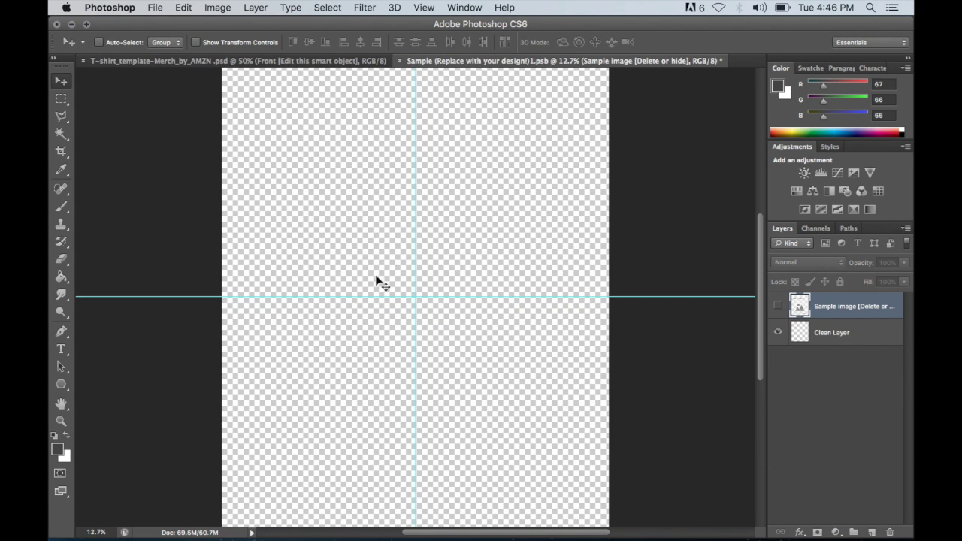
click(778, 305)
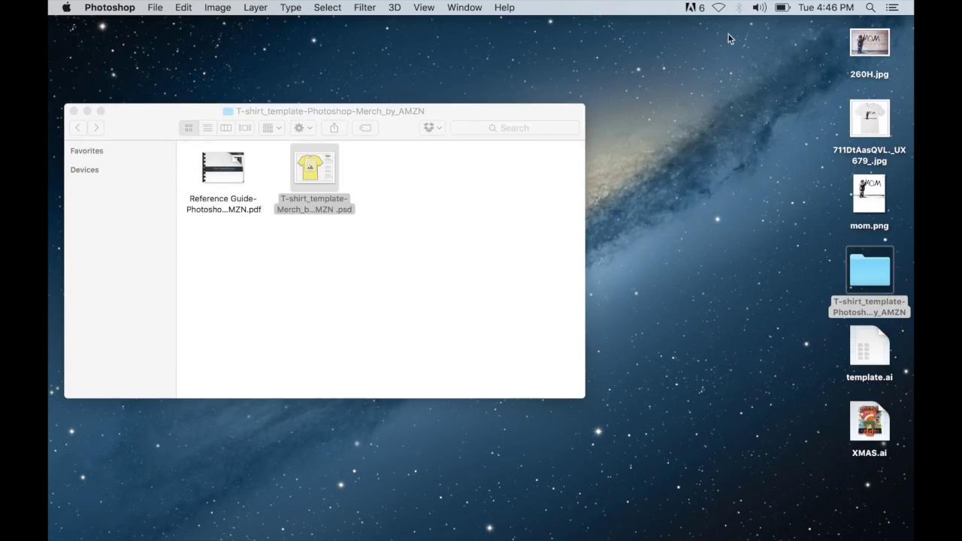
Place 260H.jpg from the desktop onto the Sample canvas and commit the placement.
drag(882, 47, 391, 271)
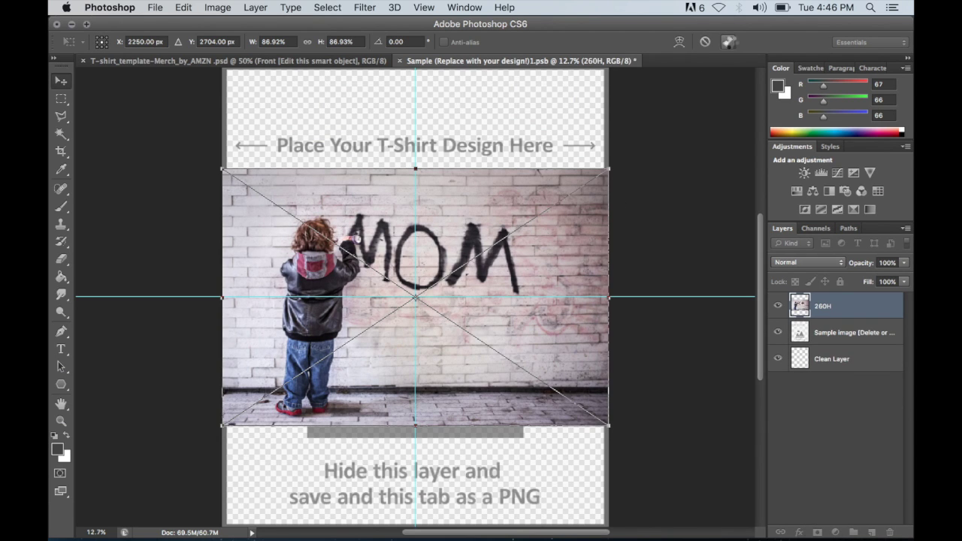
click(729, 42)
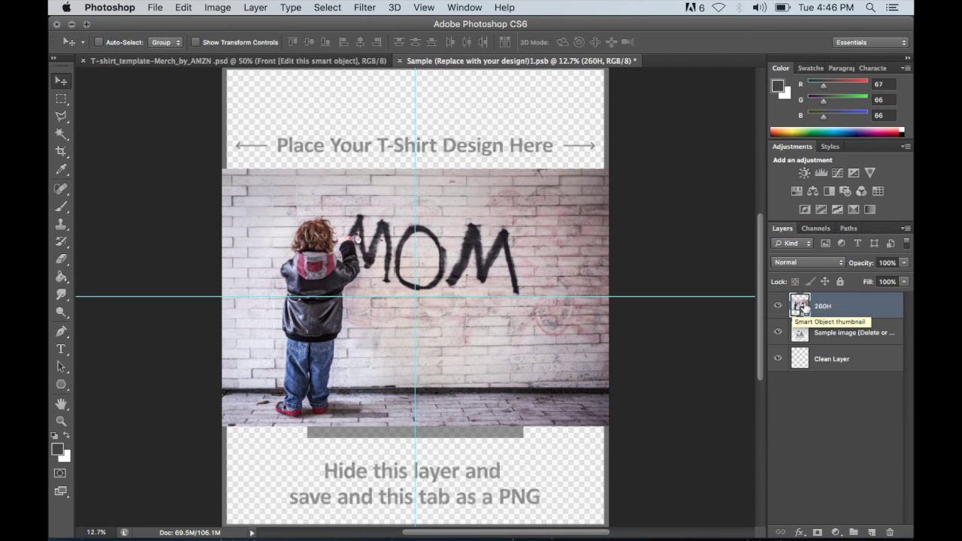
Rasterize the 260H smart object layer into plain pixels.
right_click(804, 301)
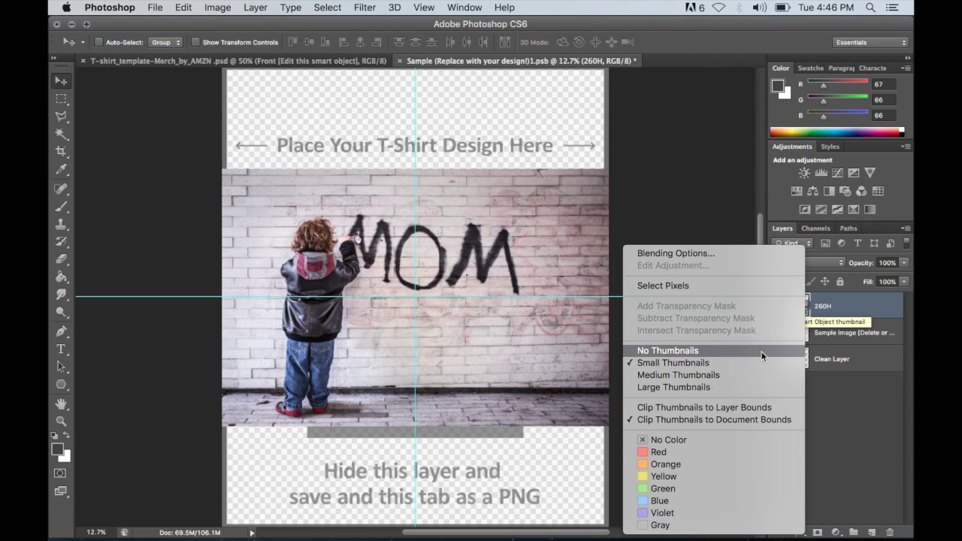
click(842, 301)
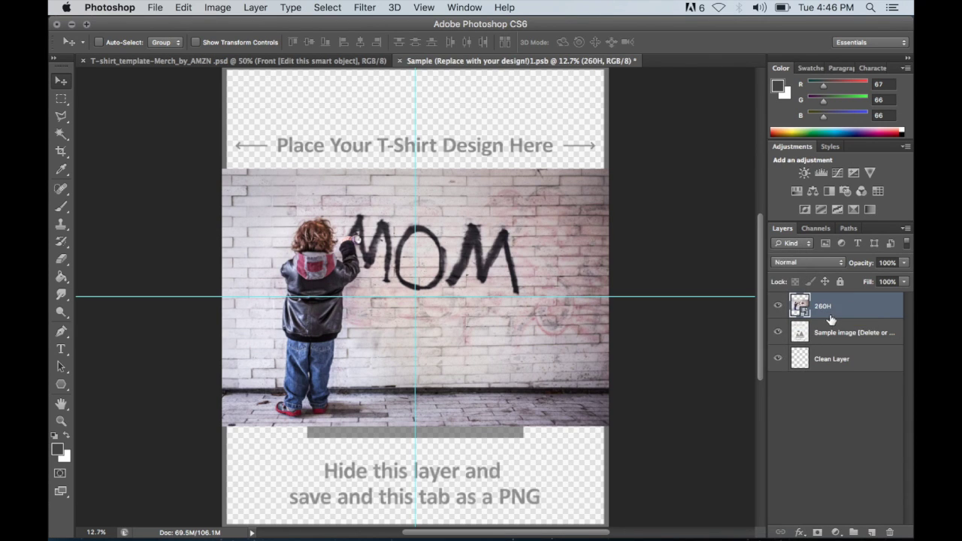
right_click(826, 308)
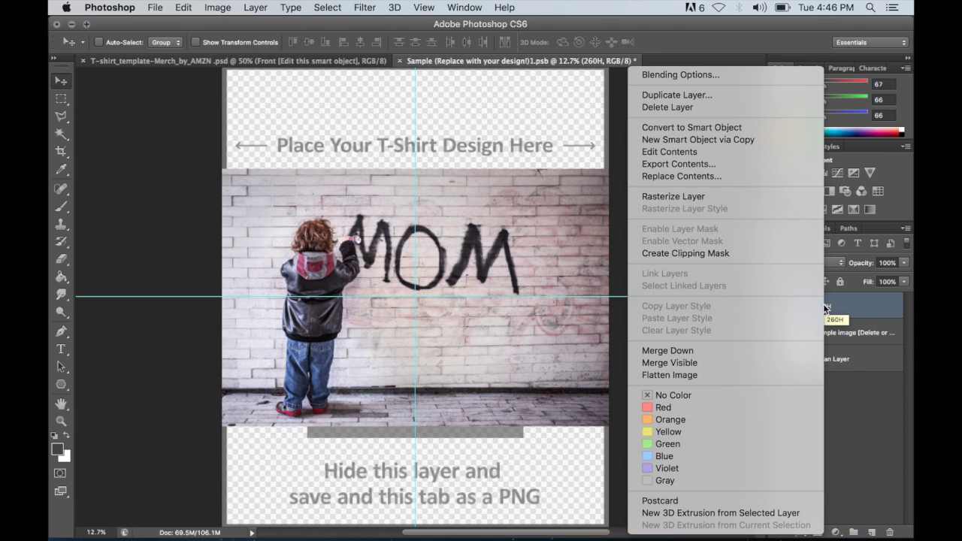
click(847, 304)
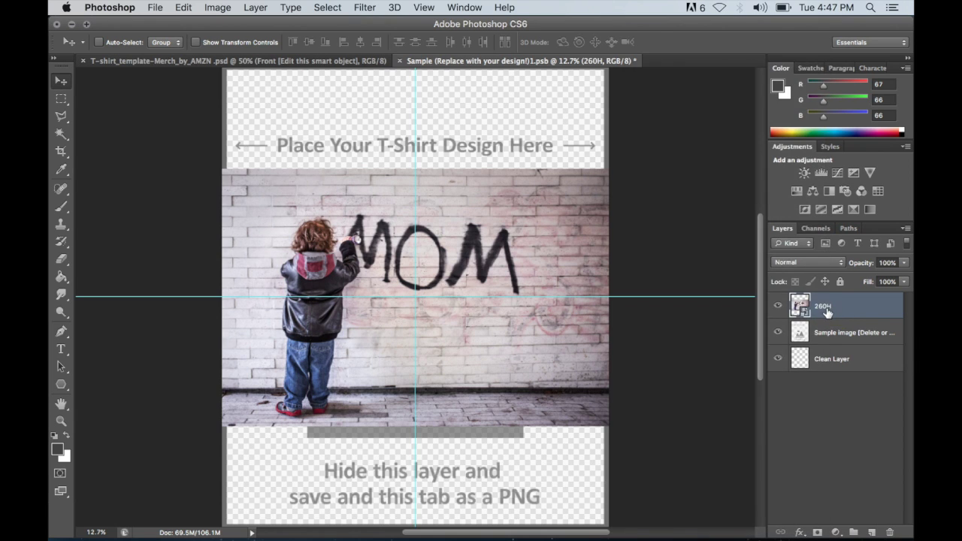
right_click(827, 311)
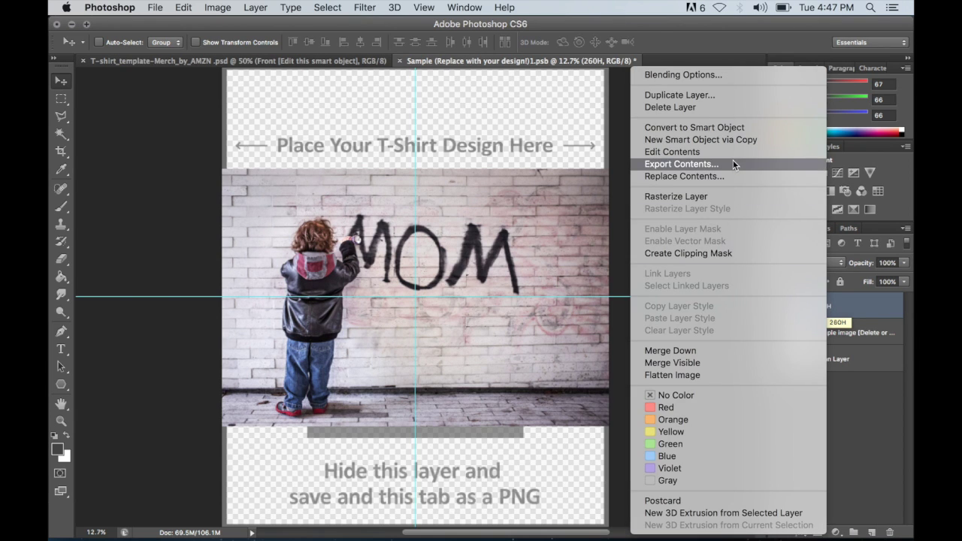
click(684, 197)
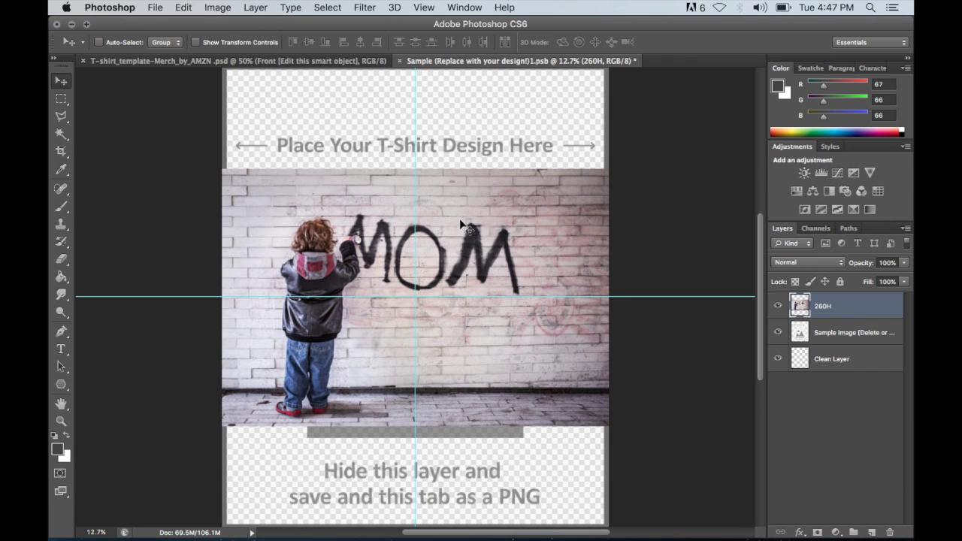
Free Transform the photo down to 91.53% and hide the sample instruction layer.
click(187, 7)
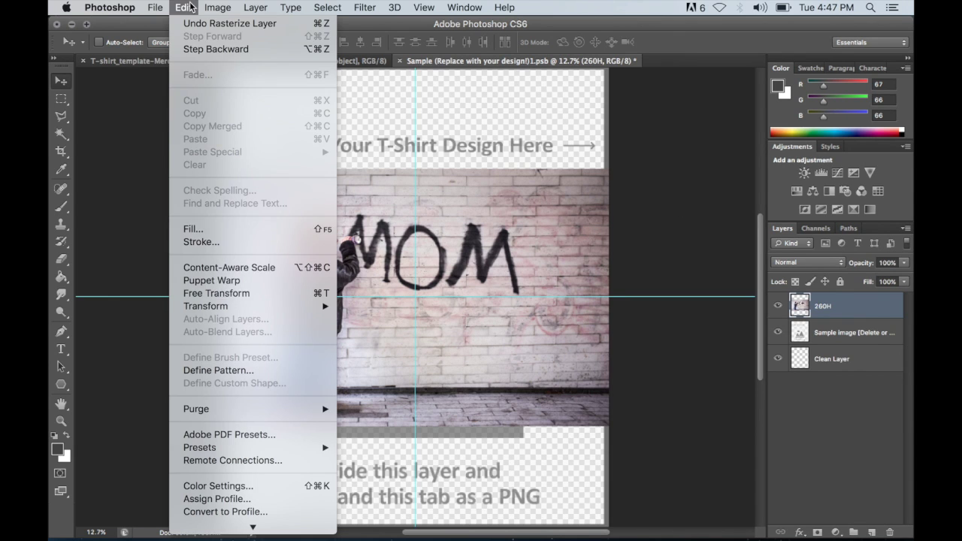
click(250, 293)
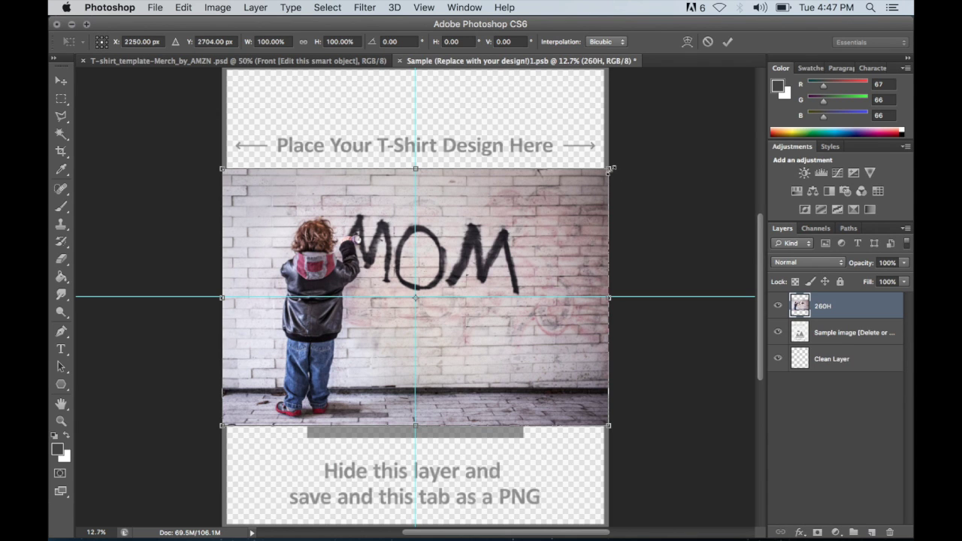
drag(611, 170, 592, 180)
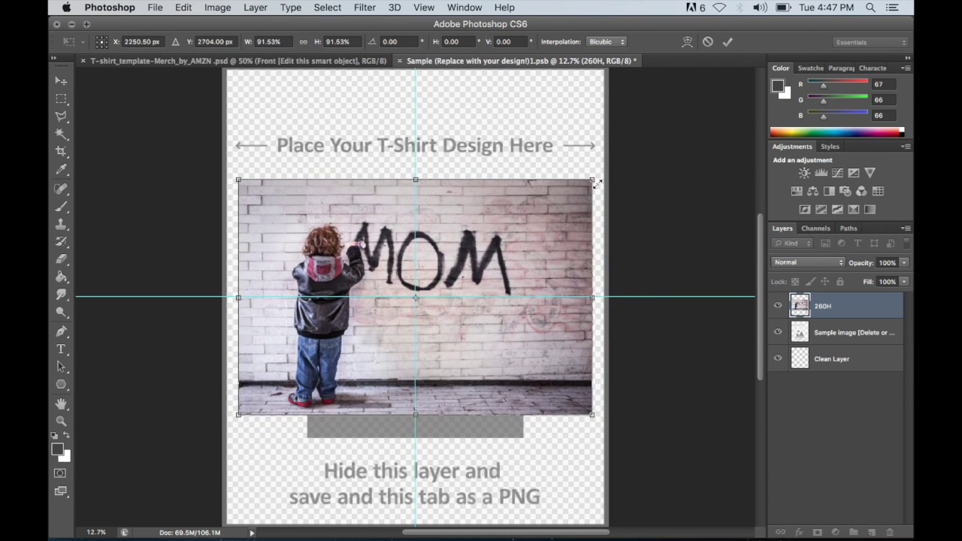
click(727, 42)
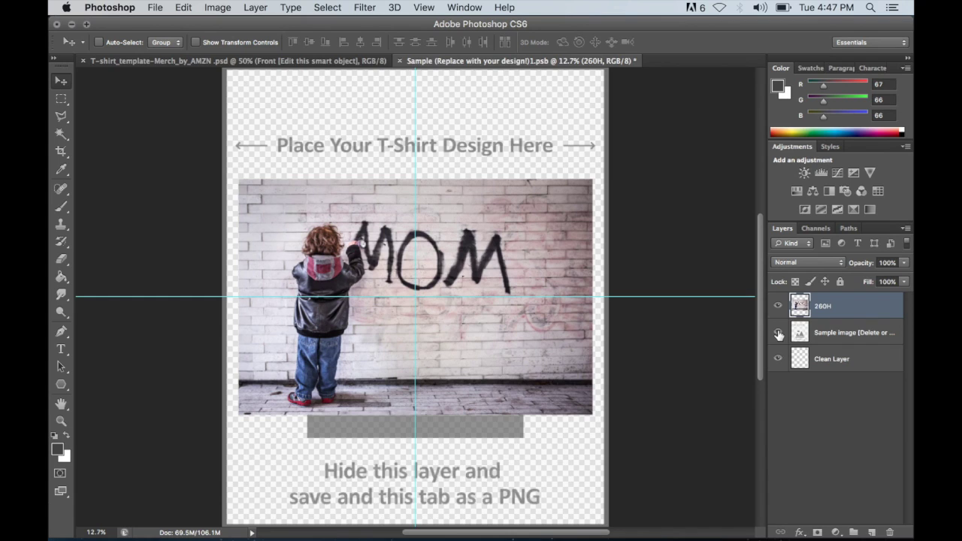
click(778, 335)
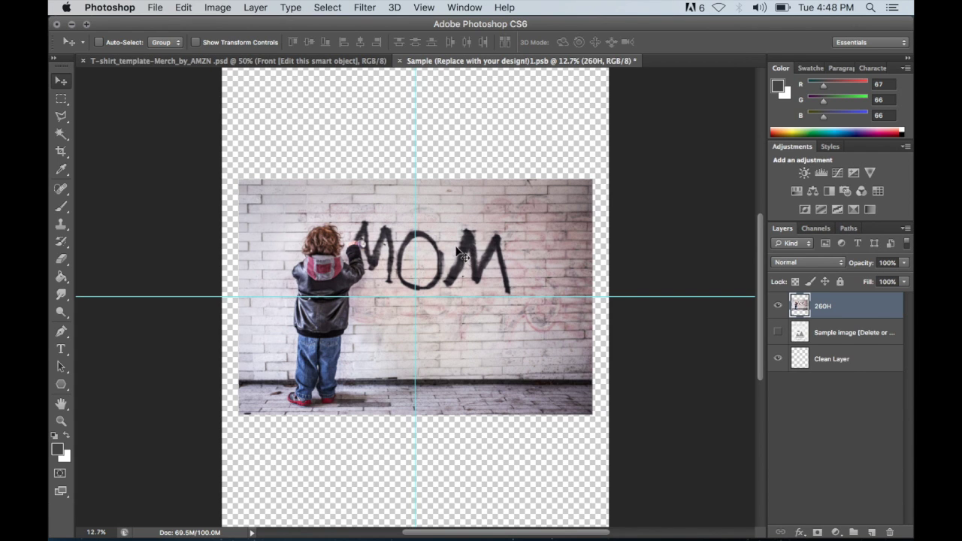
Move the photo higher and apply Image > Adjustments > Threshold at level 100.
drag(459, 249, 466, 200)
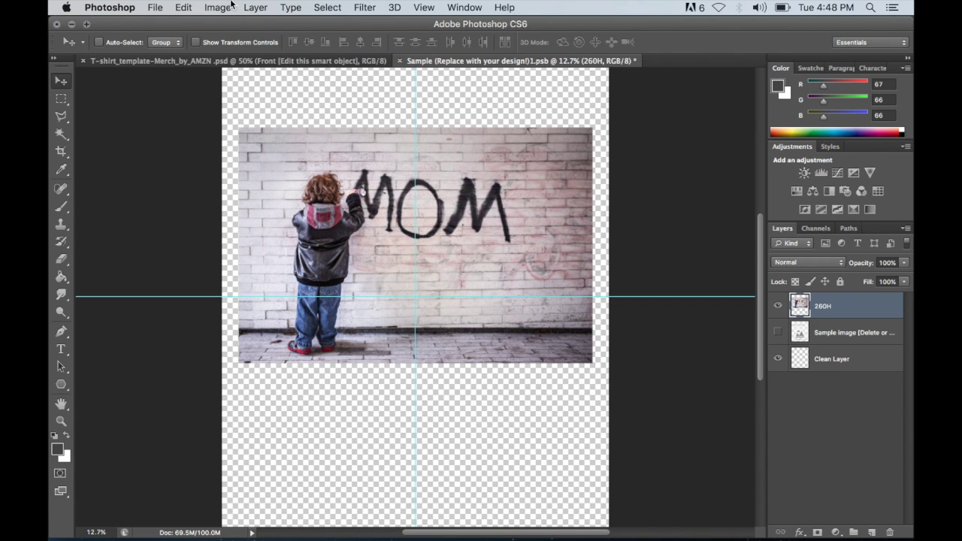
click(228, 7)
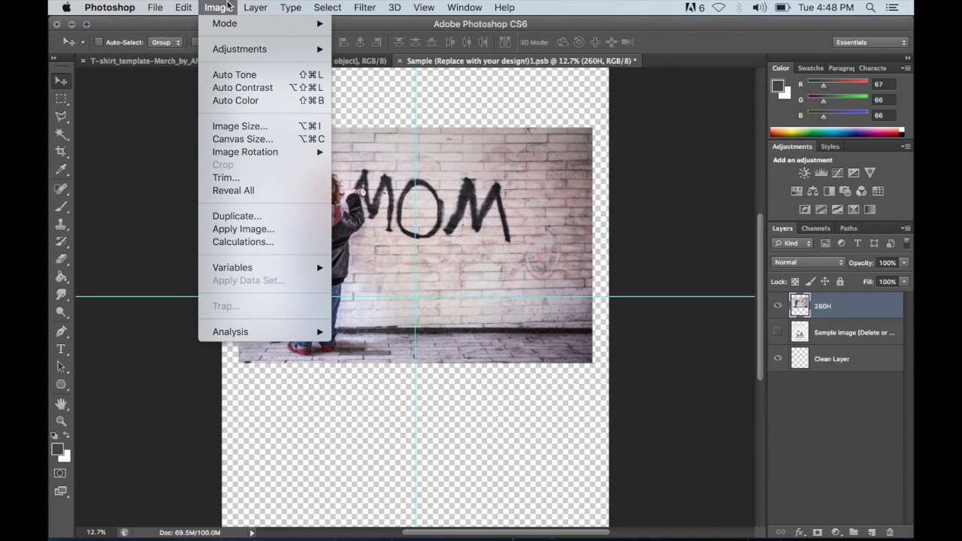
mouse_move(255, 49)
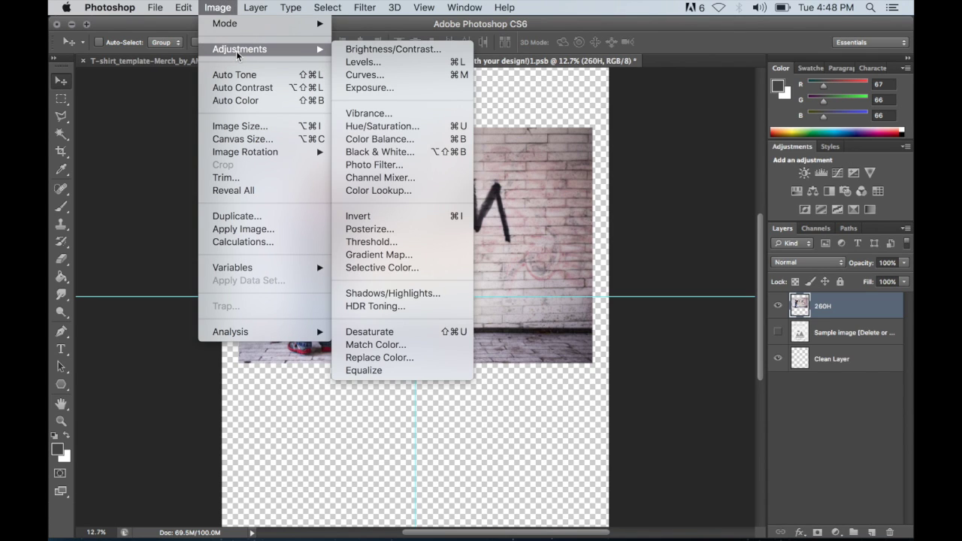
click(366, 242)
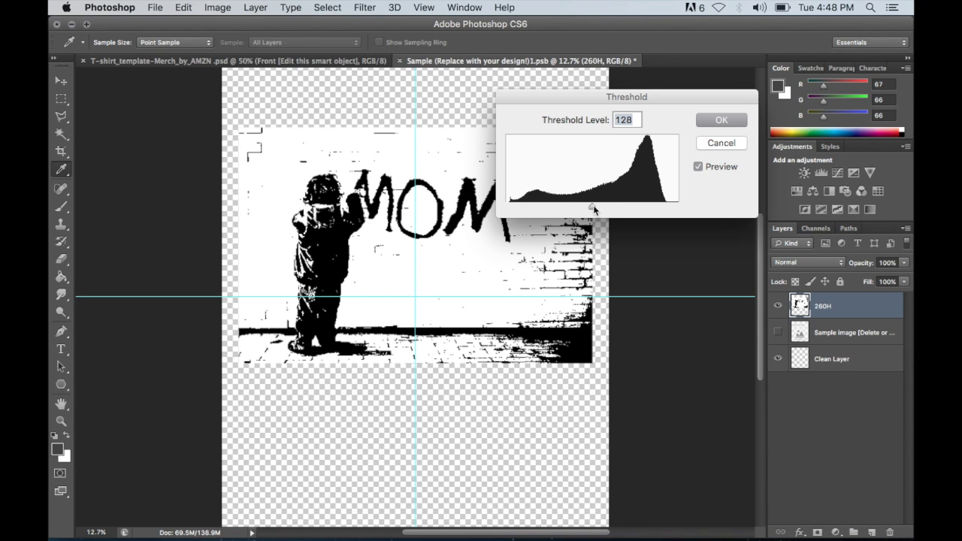
drag(593, 206, 573, 206)
drag(552, 94, 664, 69)
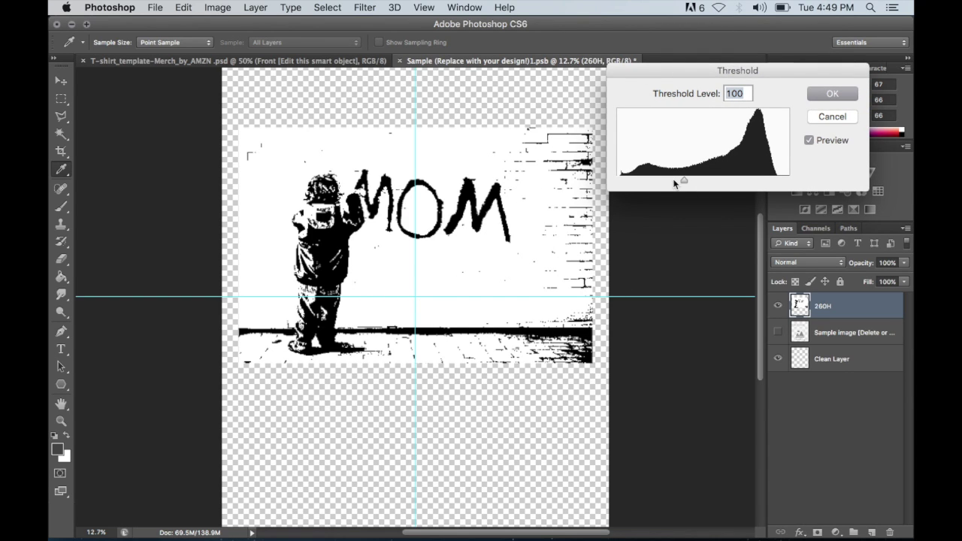
drag(683, 182, 666, 180)
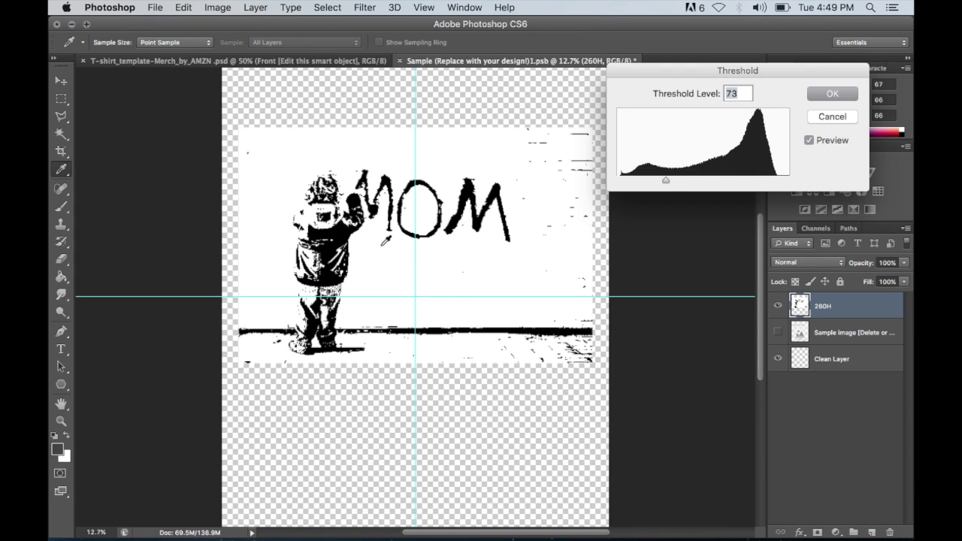
drag(667, 181, 683, 181)
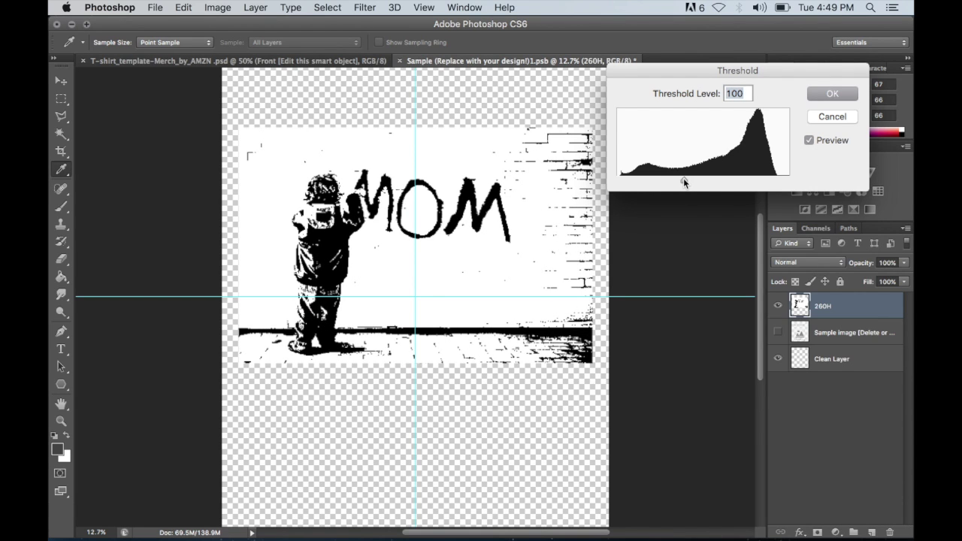
click(844, 93)
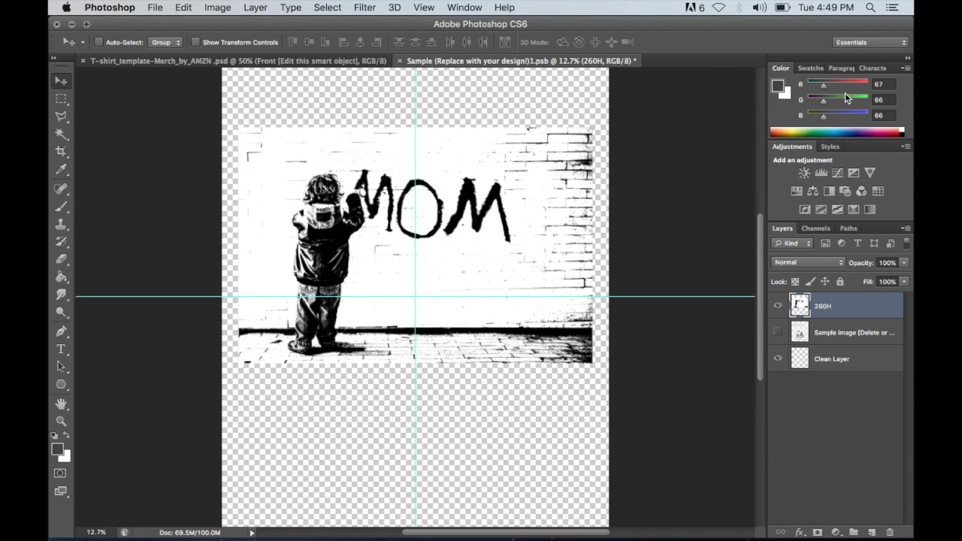
key(super+plus)
scroll(330, 266, up, 5)
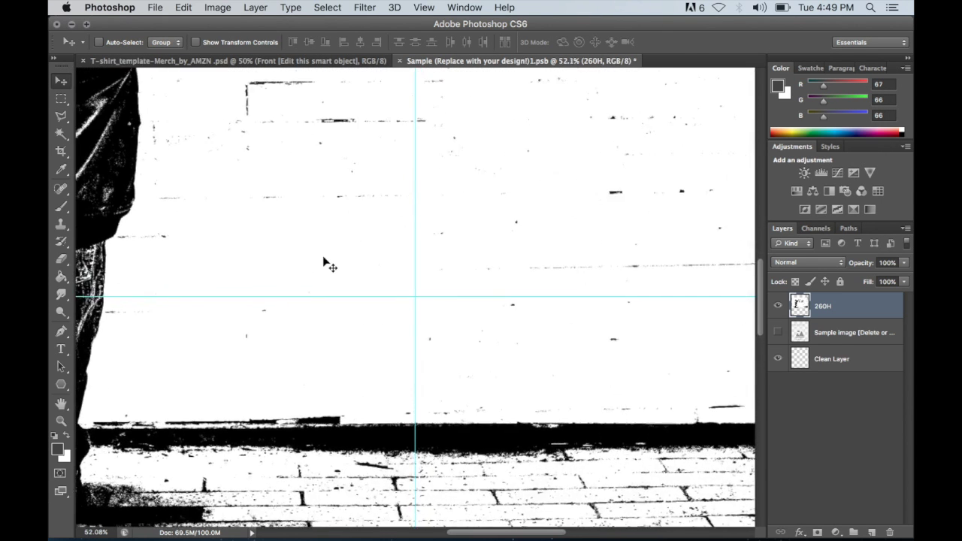
scroll(328, 263, up, 1)
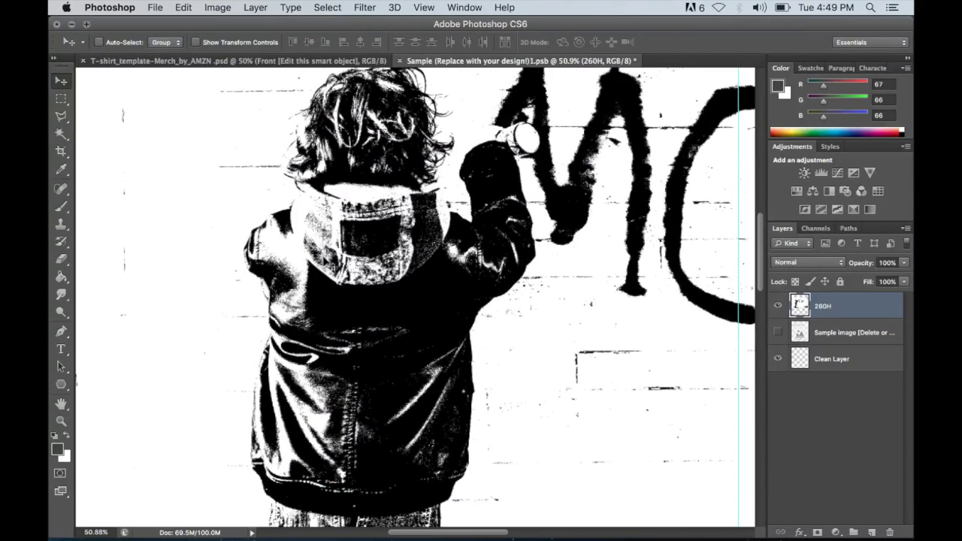
scroll(492, 277, down, 6)
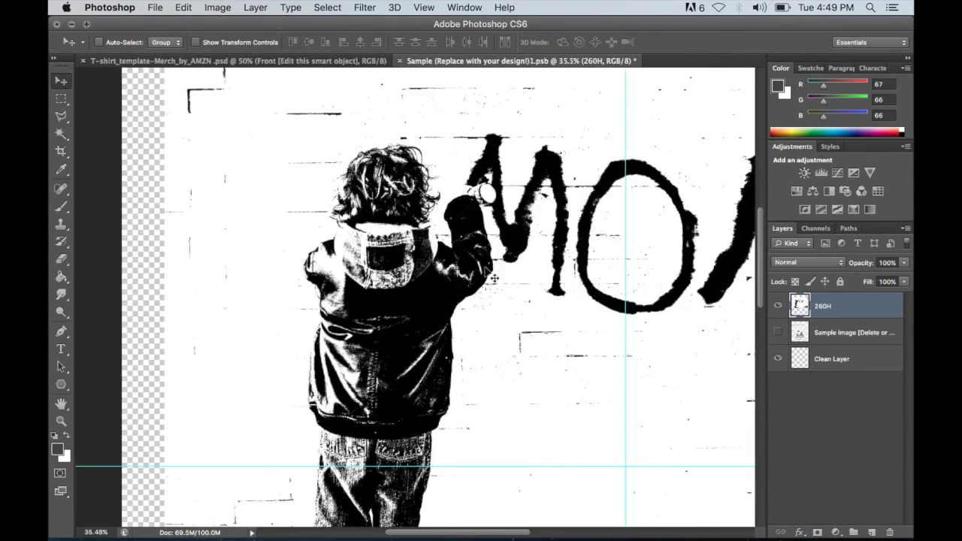
scroll(489, 274, up, 2)
scroll(488, 274, up, 3)
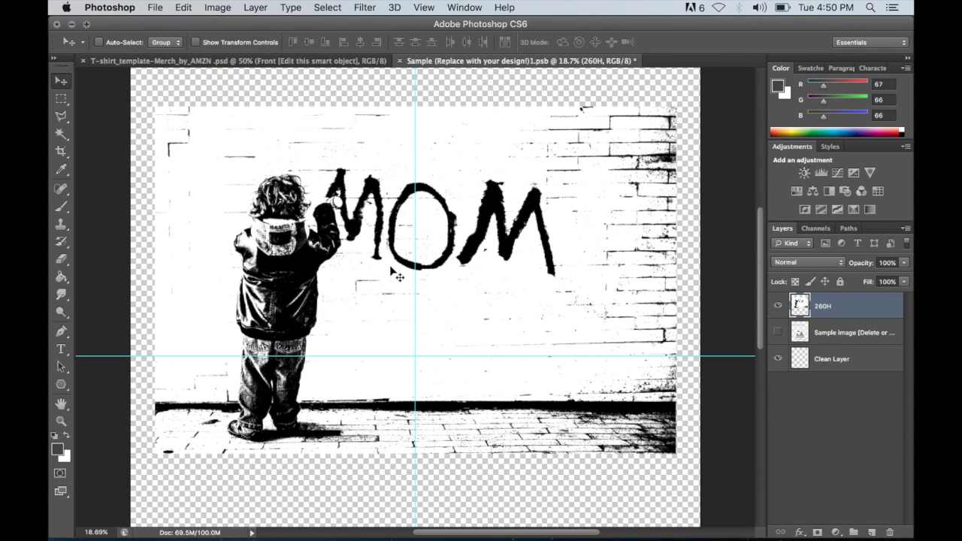
scroll(401, 275, up, 5)
scroll(401, 275, down, 4)
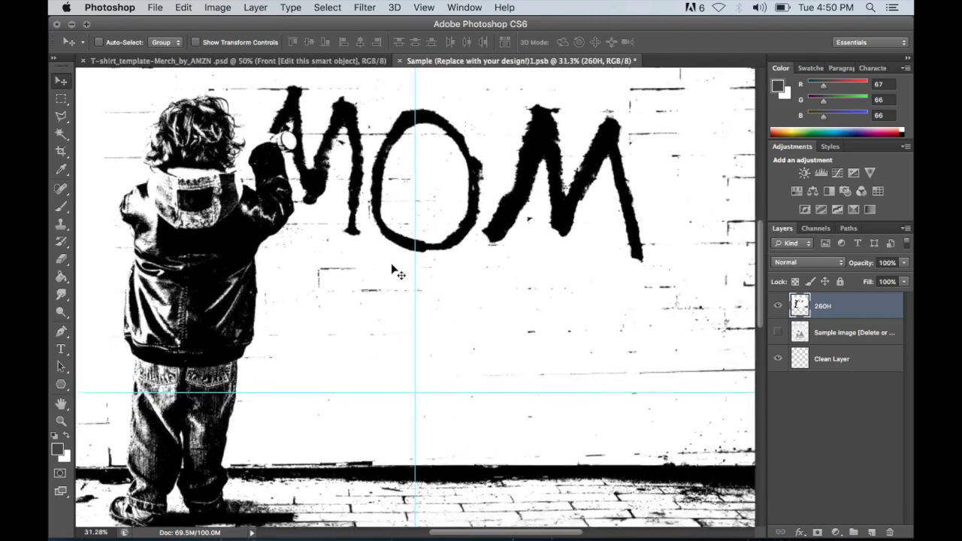
scroll(401, 275, up, 2)
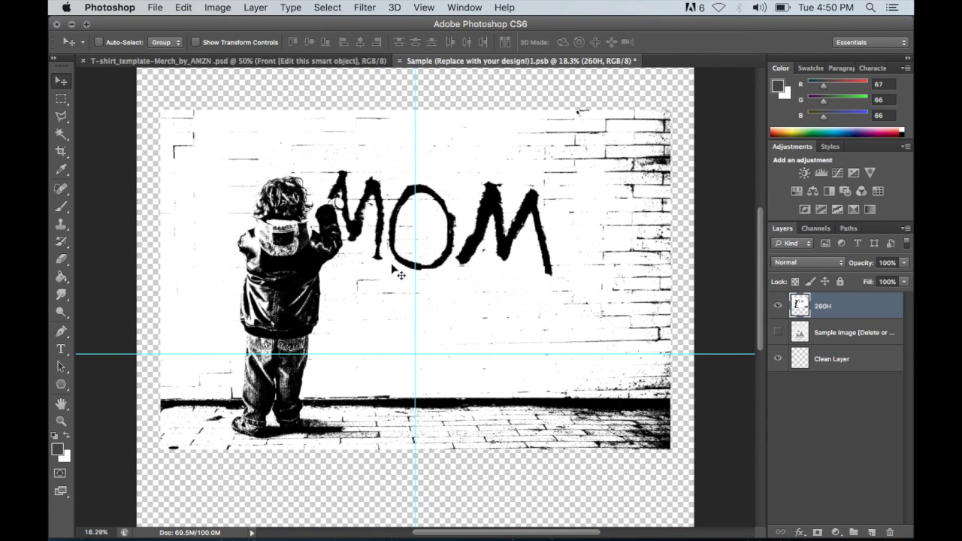
scroll(401, 275, up, 5)
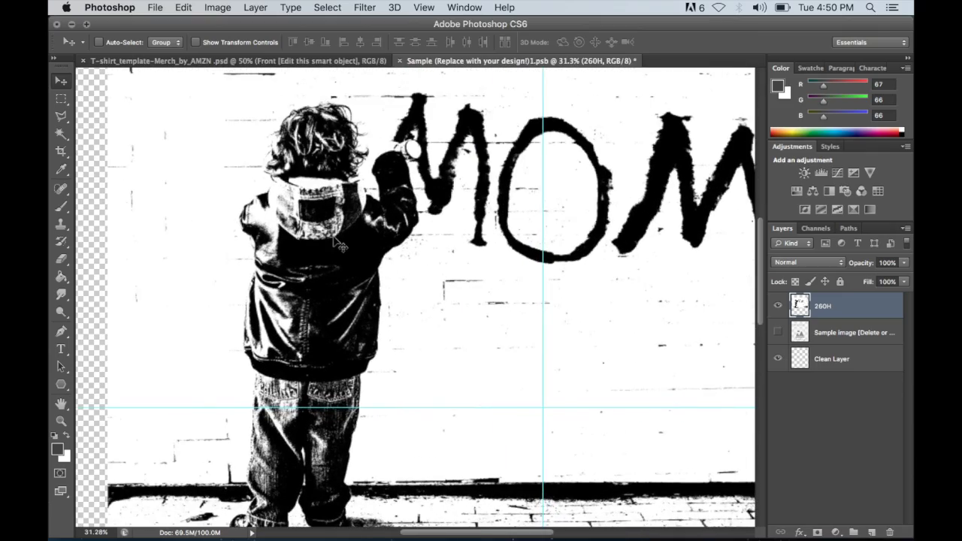
scroll(339, 245, up, 8)
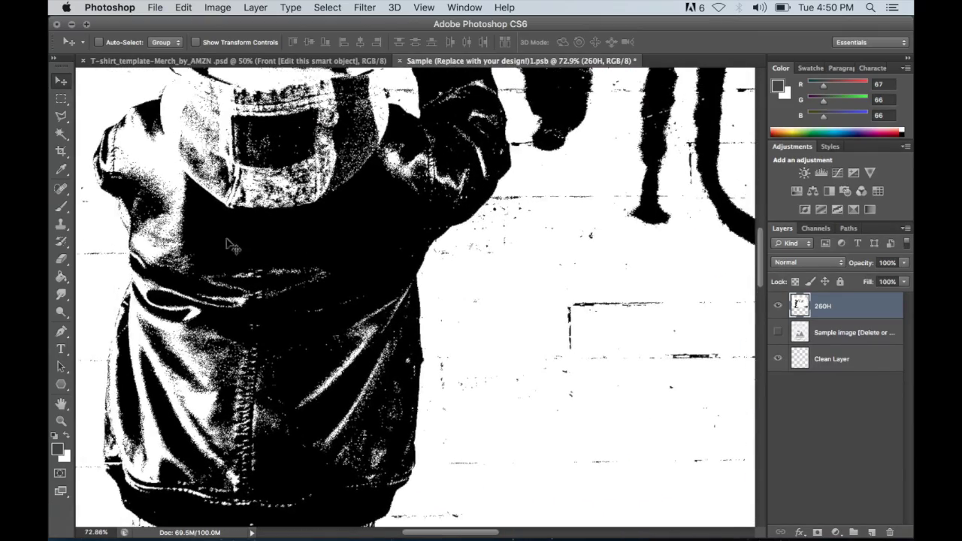
scroll(248, 250, up, 5)
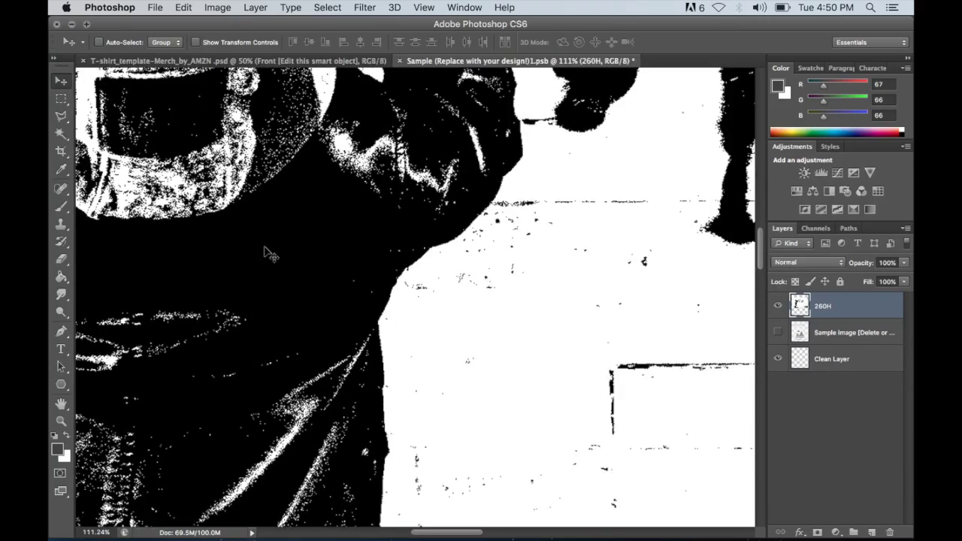
scroll(268, 254, up, 10)
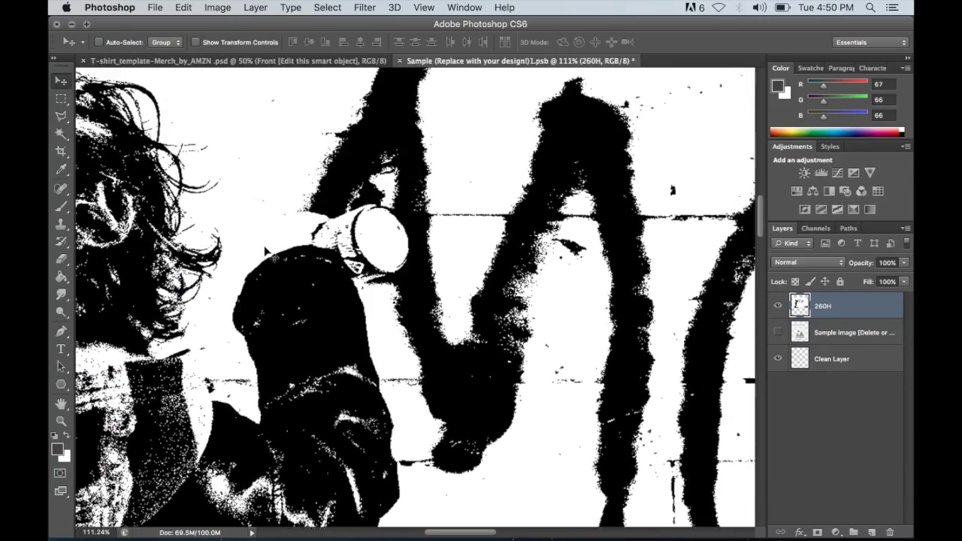
scroll(265, 250, left, 10)
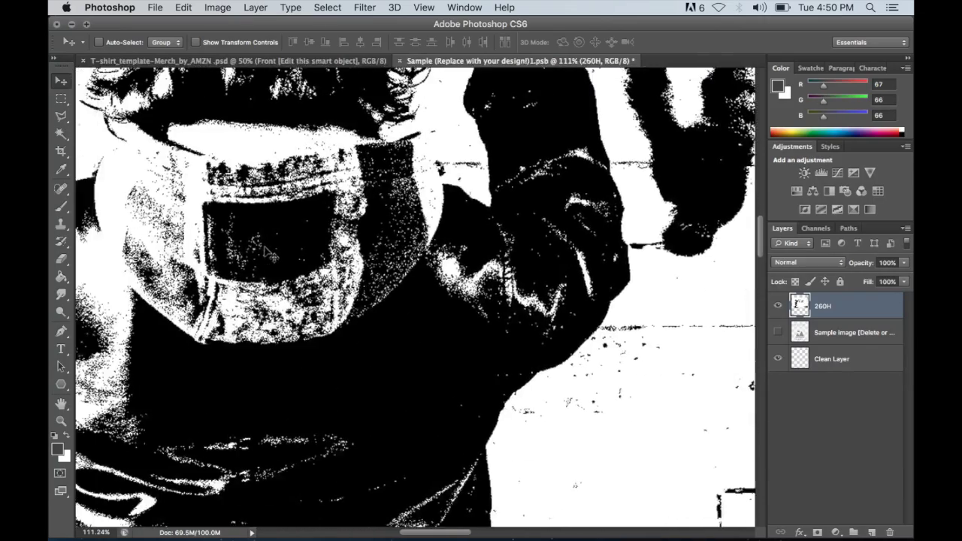
scroll(269, 254, up, 4)
scroll(268, 255, left, 10)
scroll(268, 254, right, 10)
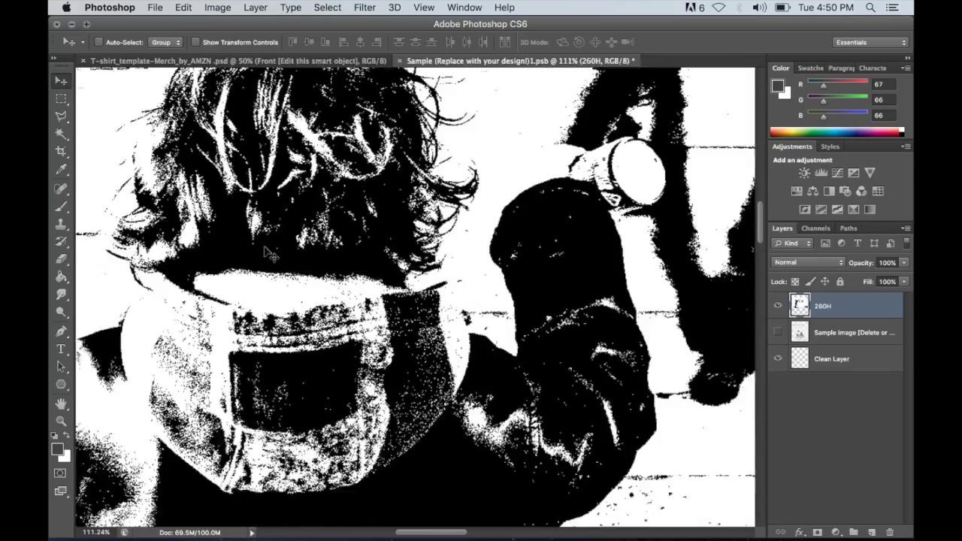
scroll(269, 254, down, 10)
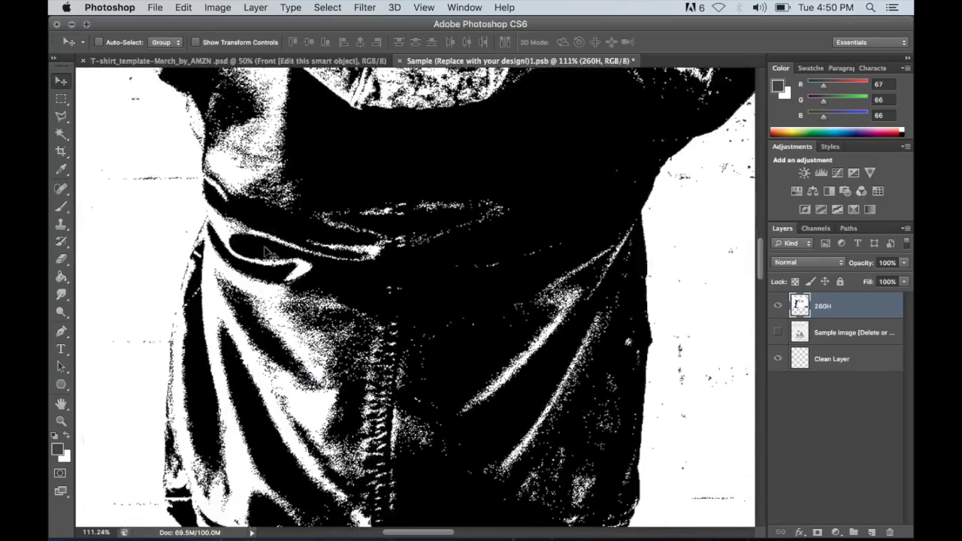
scroll(265, 252, down, 5)
scroll(264, 252, up, 15)
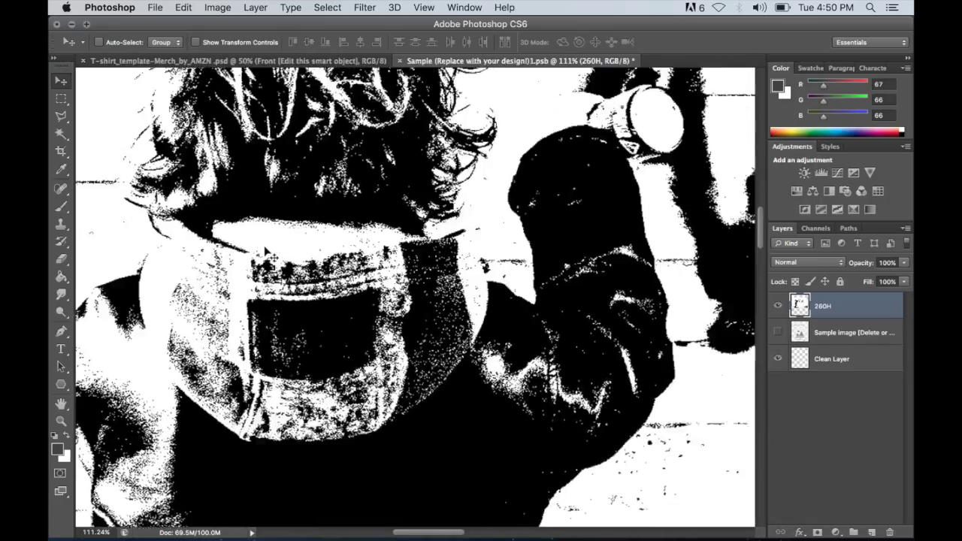
scroll(265, 250, up, 5)
scroll(455, 182, down, 6)
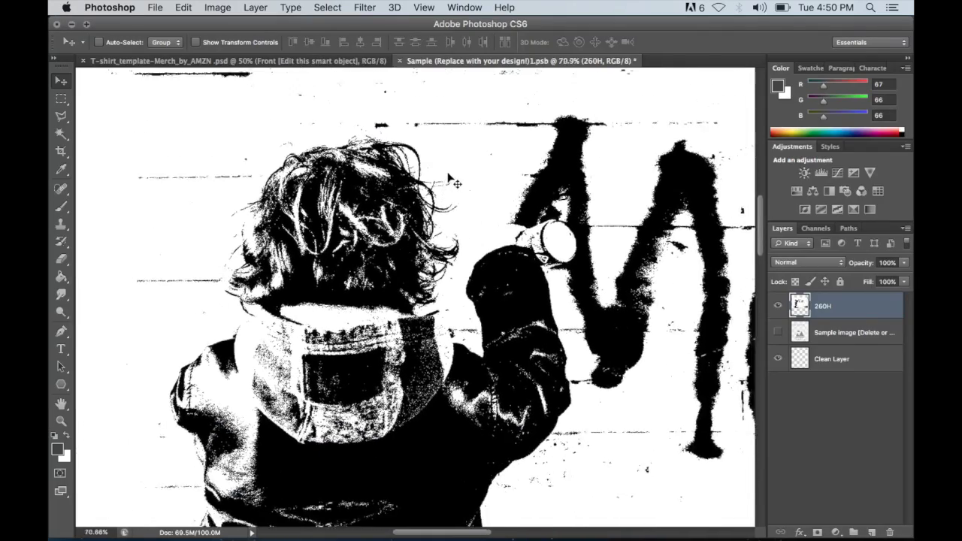
scroll(454, 182, down, 3)
scroll(454, 182, up, 3)
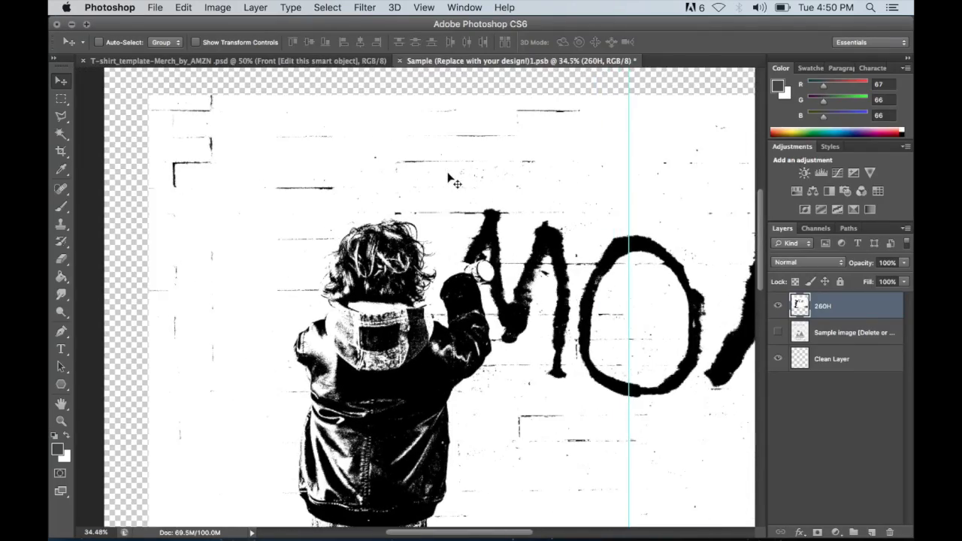
scroll(456, 183, down, 2)
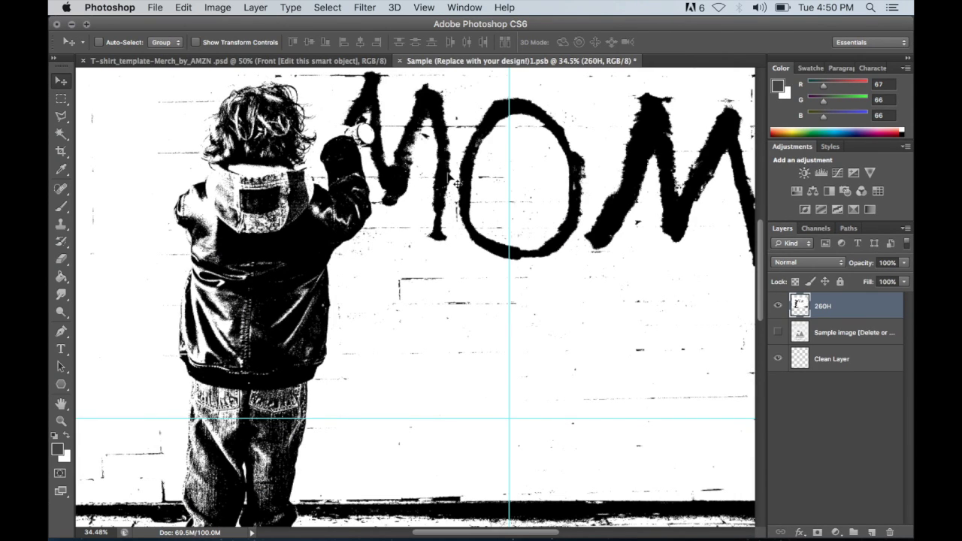
scroll(454, 183, down, 5)
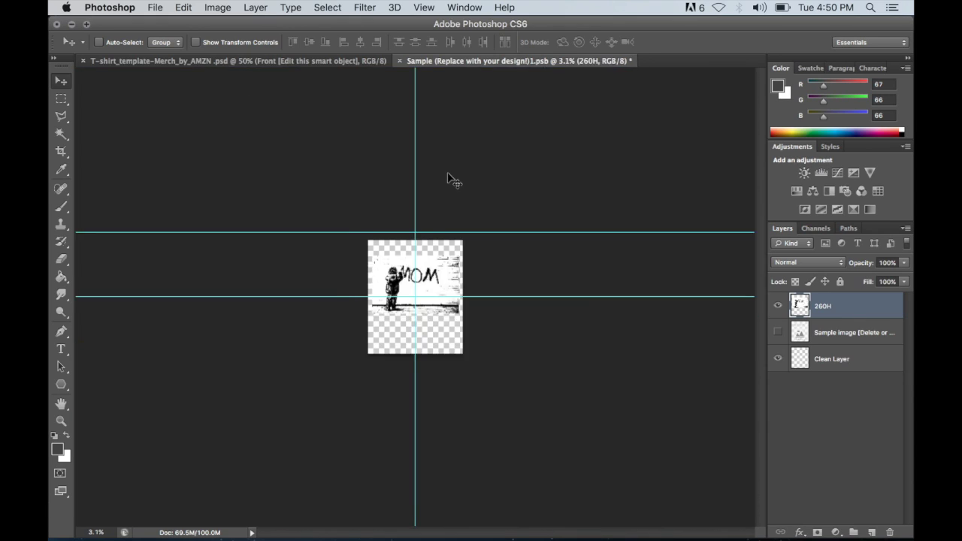
scroll(455, 183, up, 2)
scroll(451, 180, down, 1)
scroll(454, 183, up, 2)
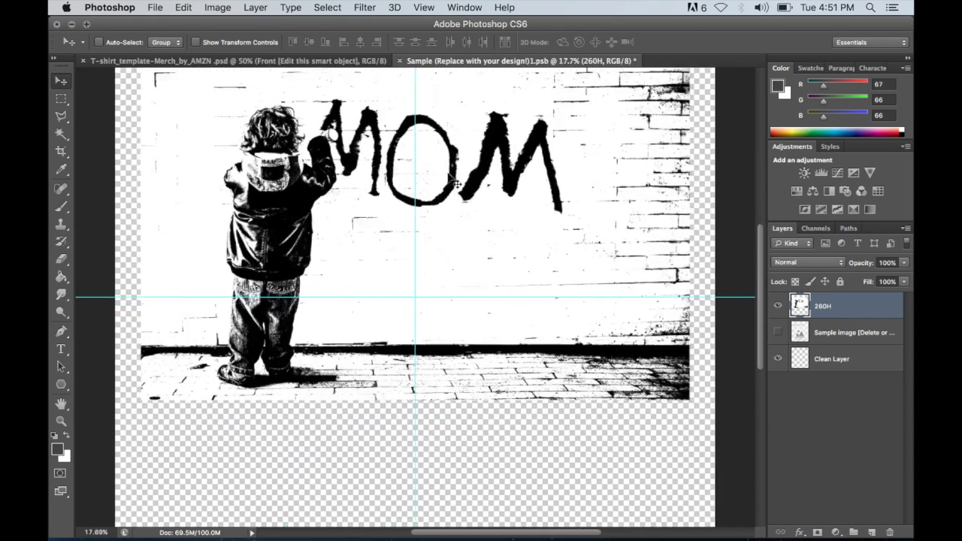
scroll(455, 183, down, 2)
scroll(455, 183, up, 1)
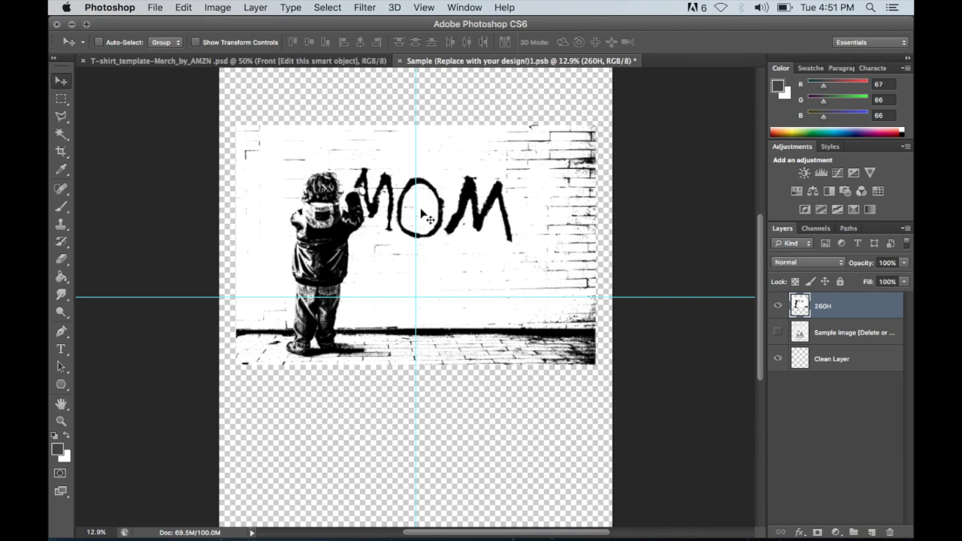
scroll(410, 156, up, 5)
scroll(409, 157, down, 3)
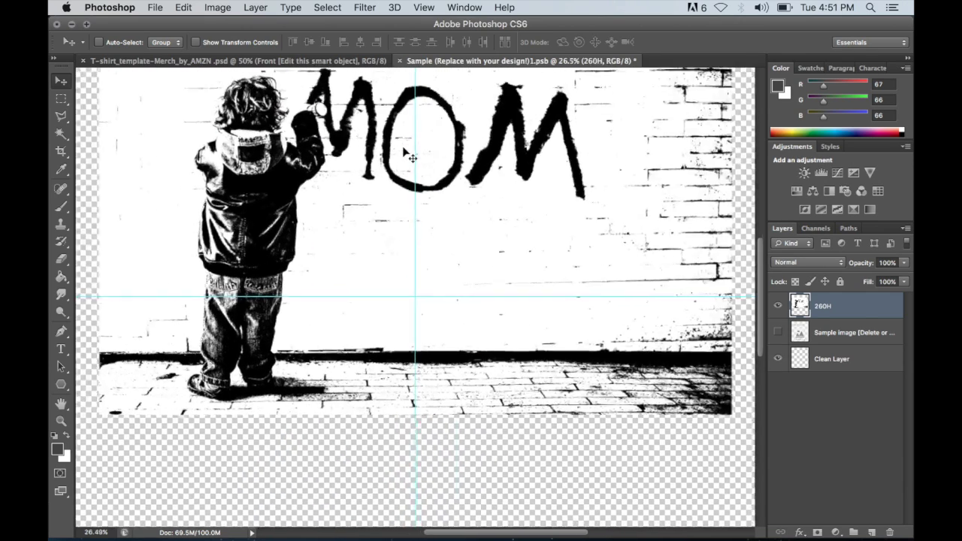
scroll(412, 158, down, 1)
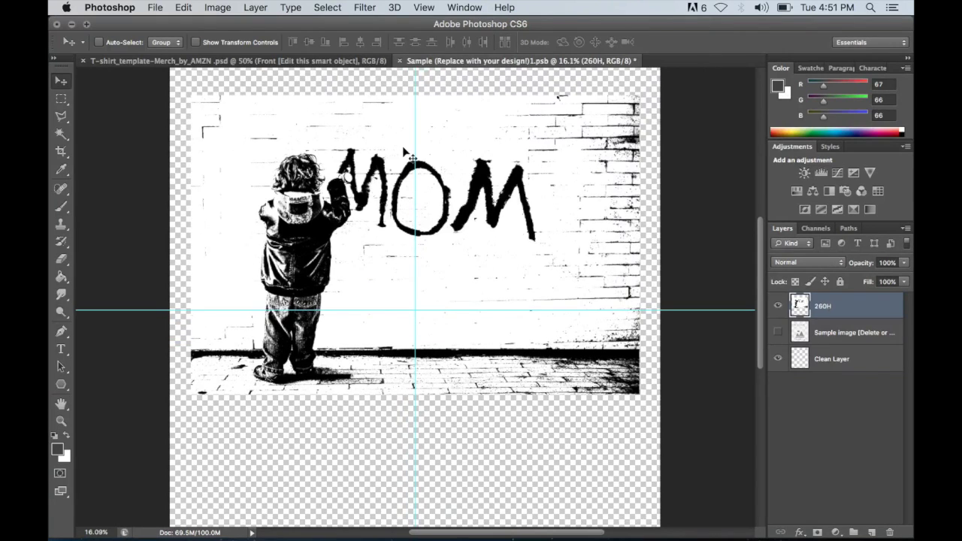
Select the white wall background with the Magic Wand and delete it to transparency.
click(62, 135)
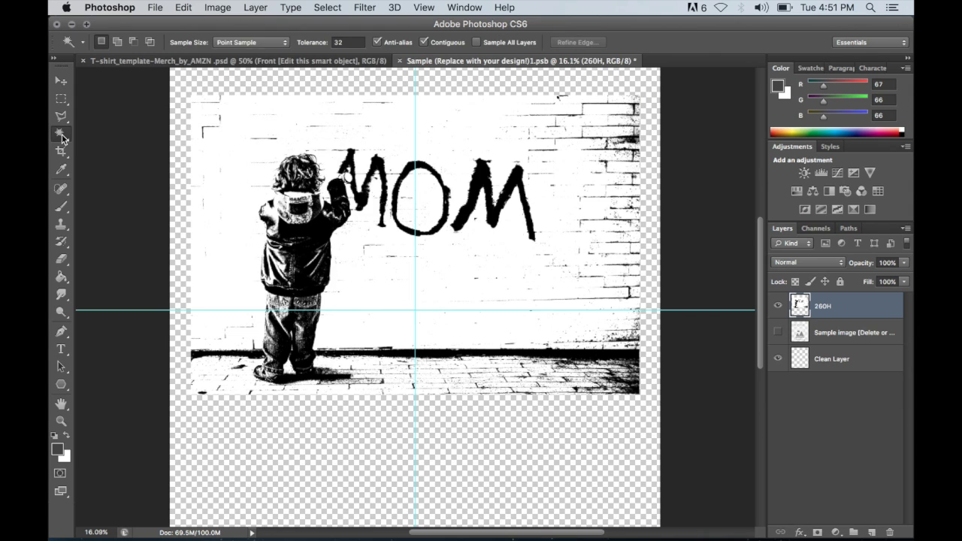
click(420, 111)
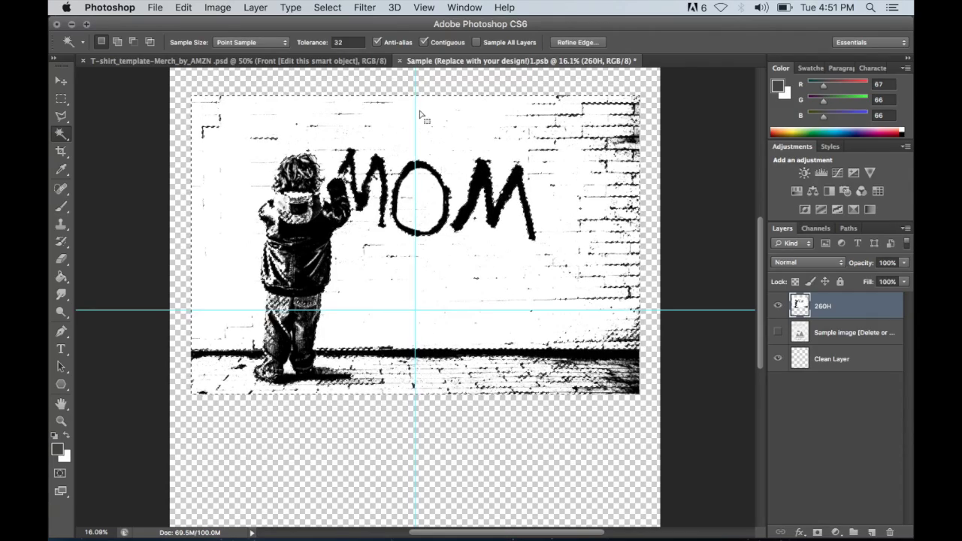
key(Delete)
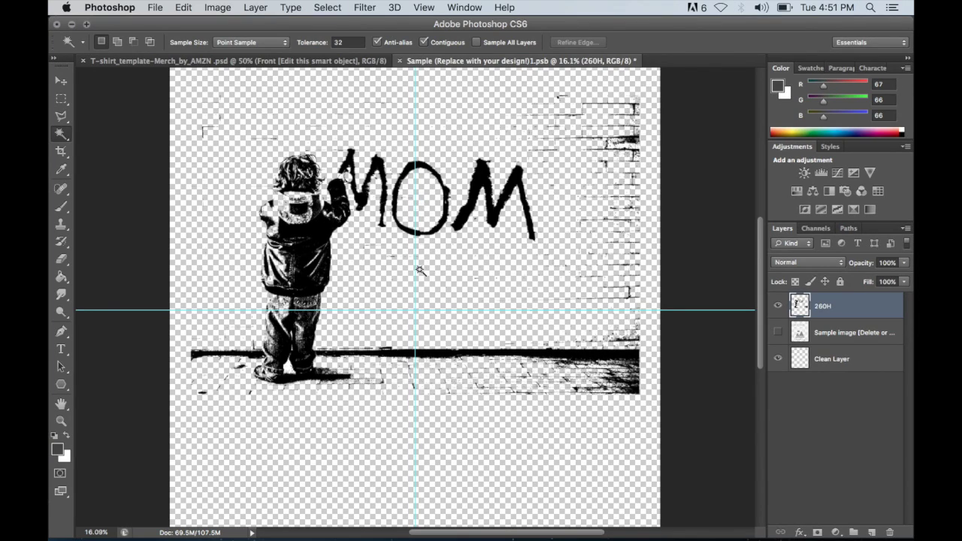
Pan around the canvas to check for leftover specks and switch to the Eraser tool.
scroll(419, 271, up, 4)
scroll(419, 271, down, 2)
scroll(419, 270, down, 1)
scroll(419, 271, up, 3)
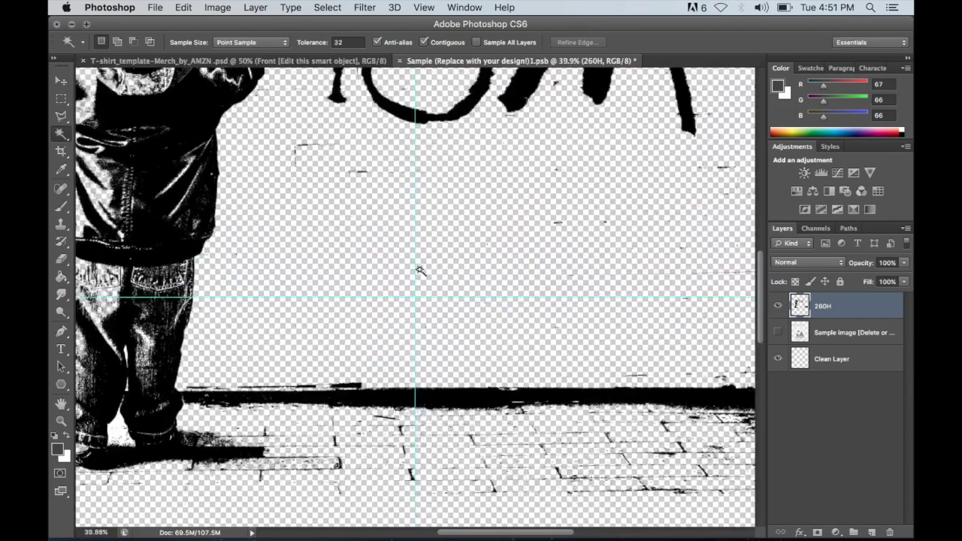
scroll(419, 270, down, 4)
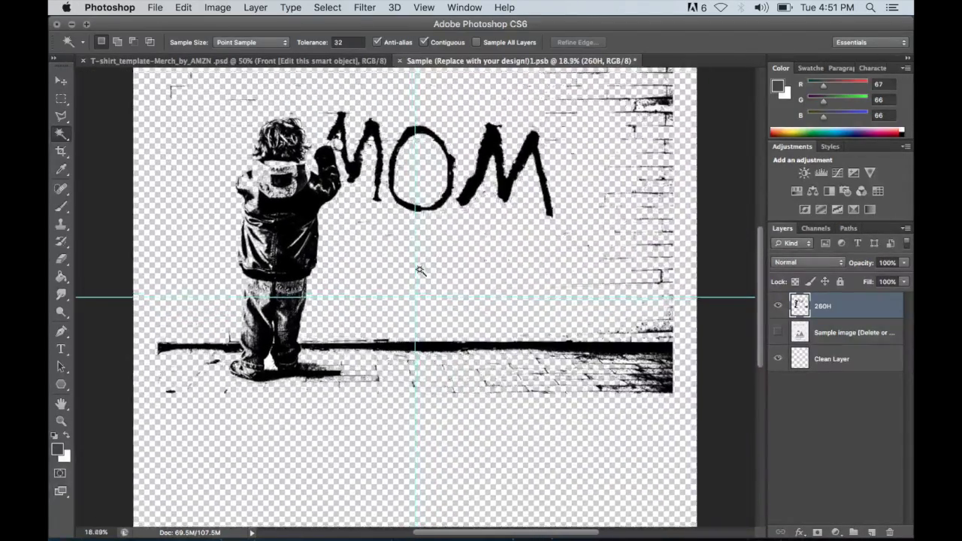
scroll(420, 271, up, 2)
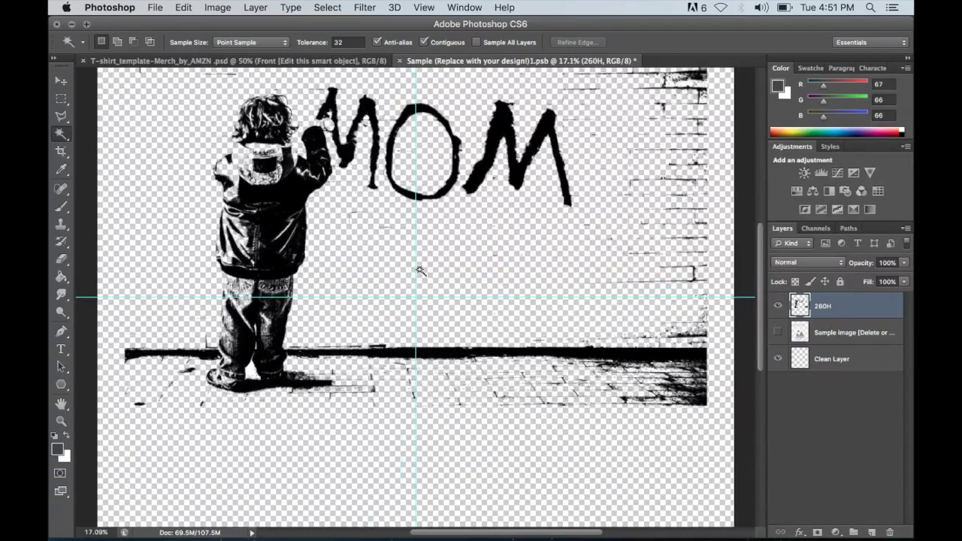
scroll(419, 271, down, 2)
scroll(419, 270, up, 2)
scroll(419, 271, down, 4)
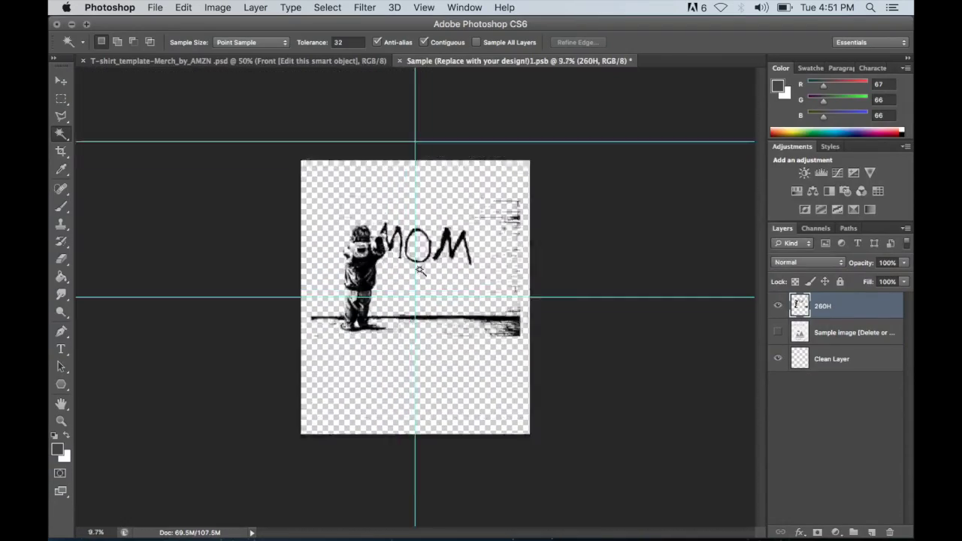
scroll(419, 270, up, 2)
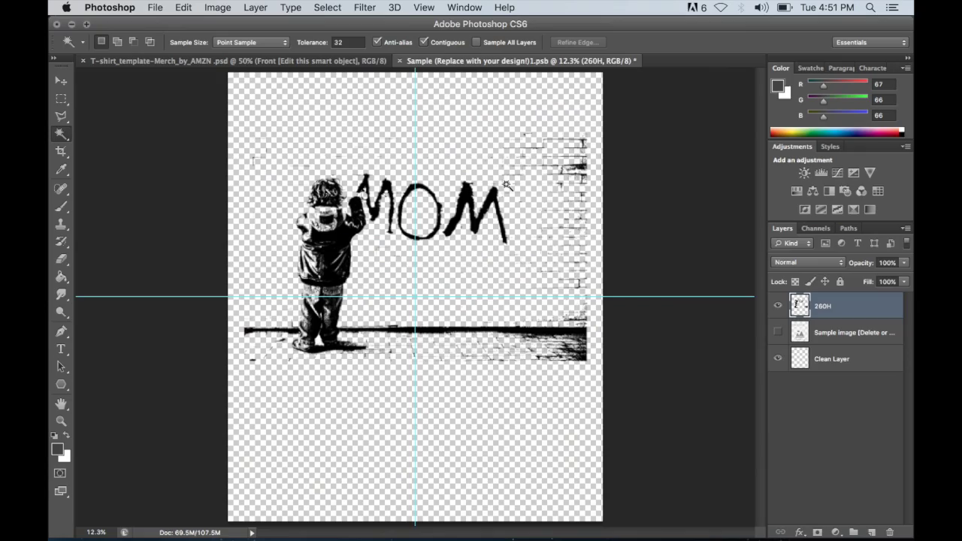
scroll(508, 185, up, 10)
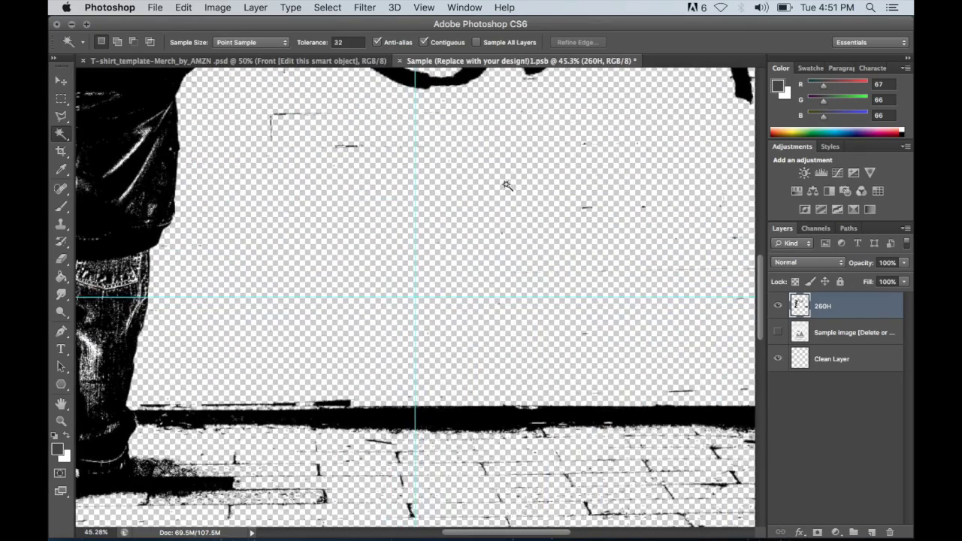
scroll(389, 192, up, 10)
scroll(389, 193, left, 8)
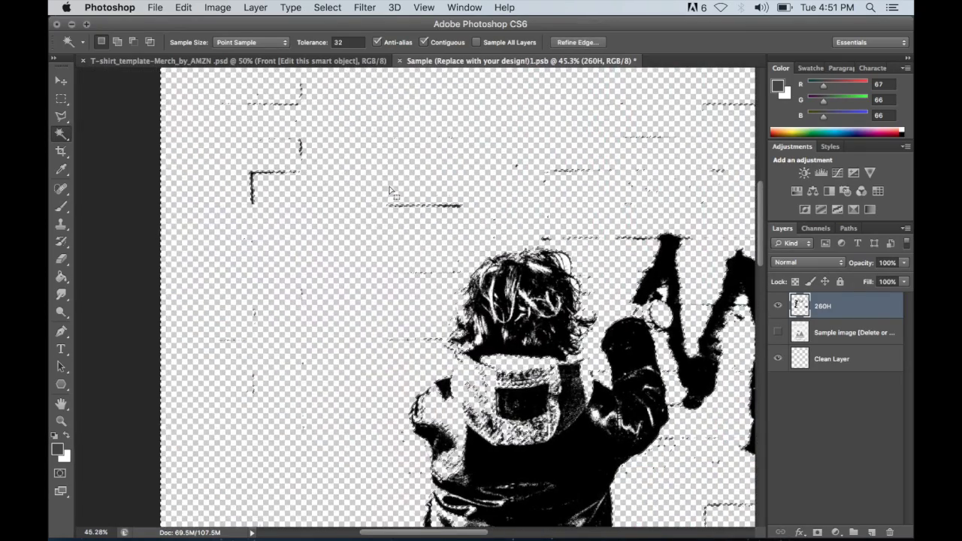
scroll(389, 192, down, 1)
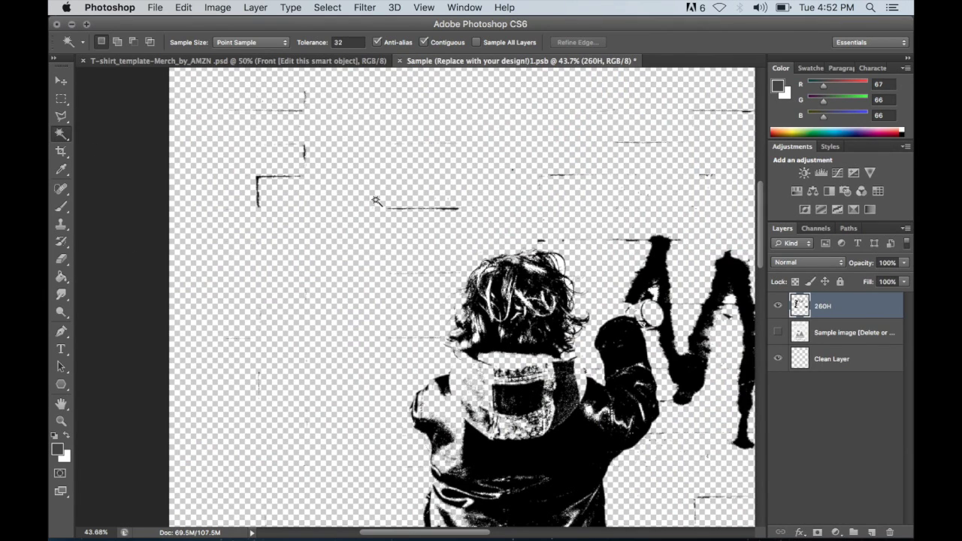
scroll(375, 200, down, 5)
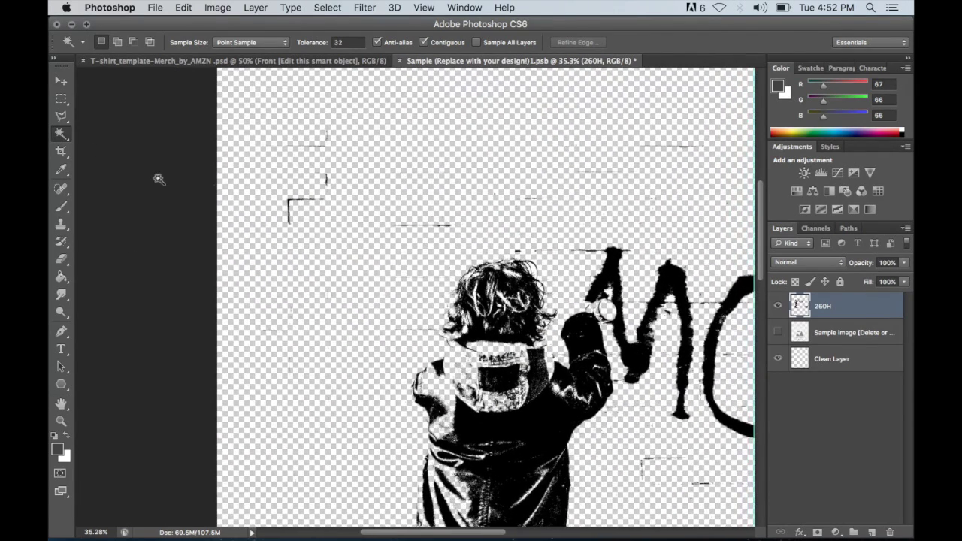
click(61, 260)
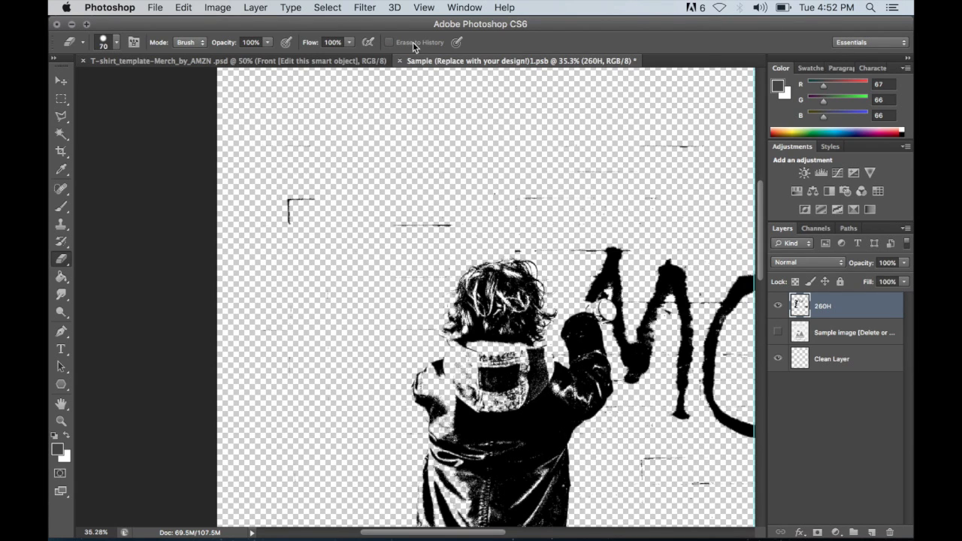
Enlarge the eraser brush and wipe out the stray bracket mark in the background.
click(117, 44)
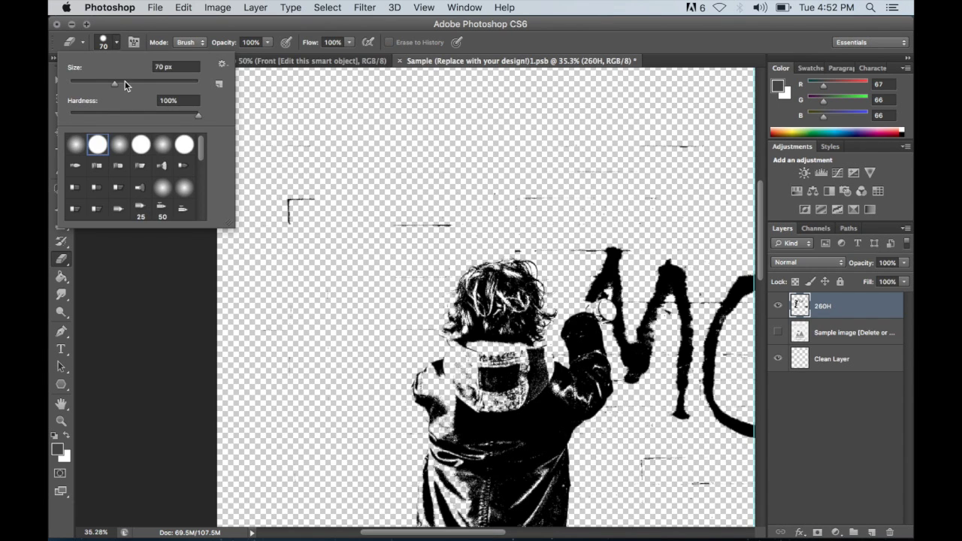
drag(115, 84, 133, 83)
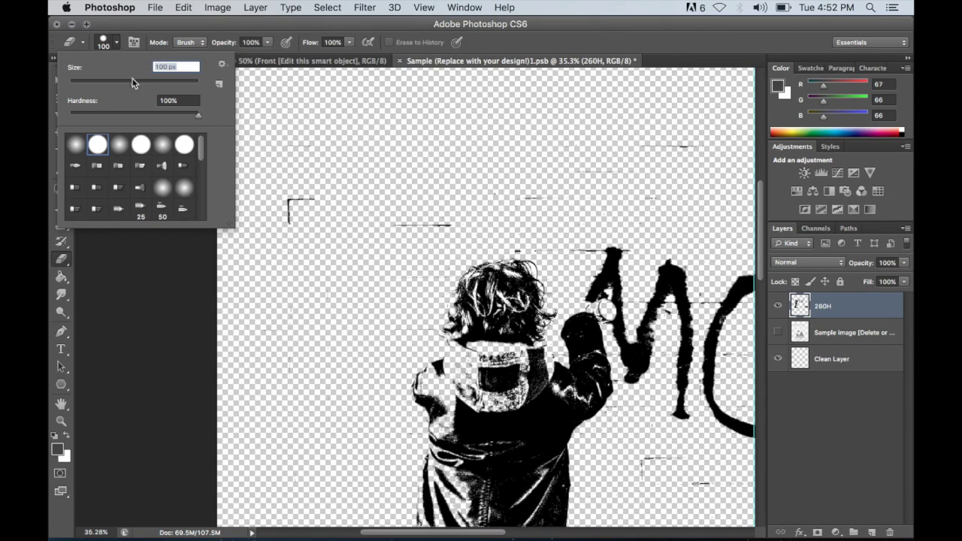
click(309, 198)
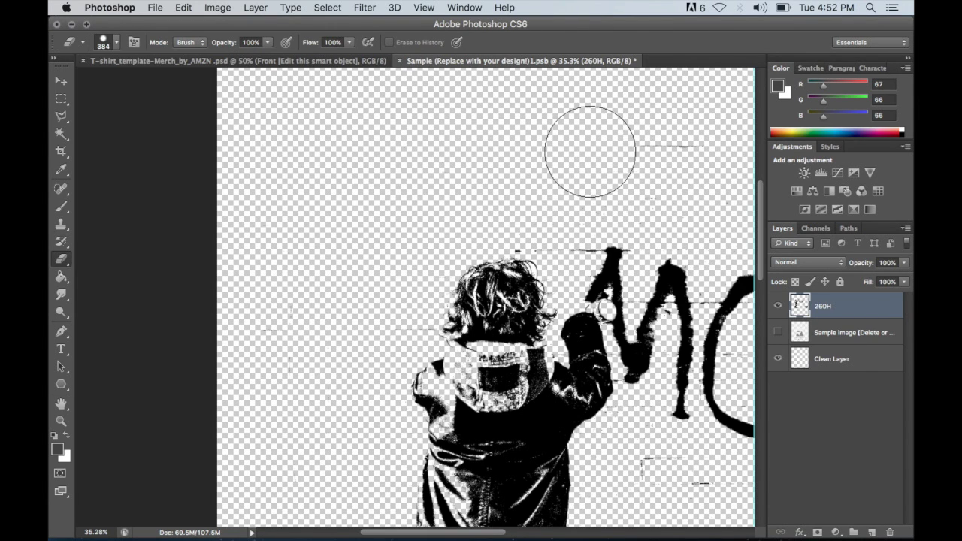
scroll(644, 146, right, 5)
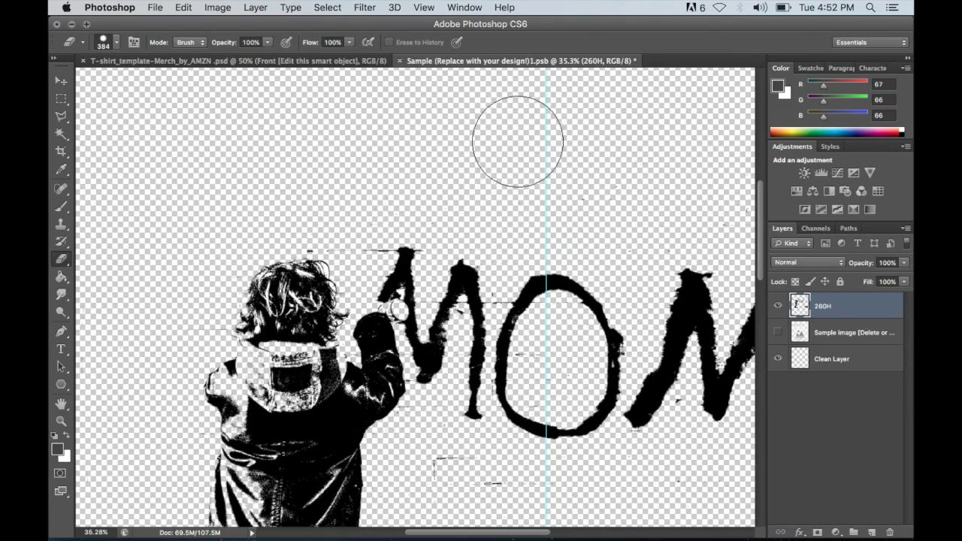
scroll(473, 118, right, 7)
scroll(473, 118, up, 4)
scroll(468, 319, down, 5)
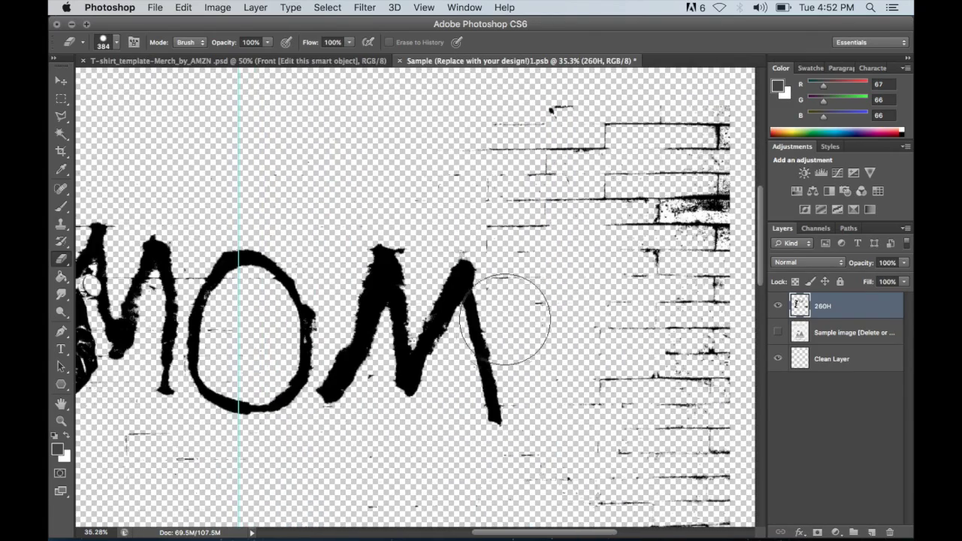
scroll(530, 103, right, 10)
scroll(332, 163, up, 5)
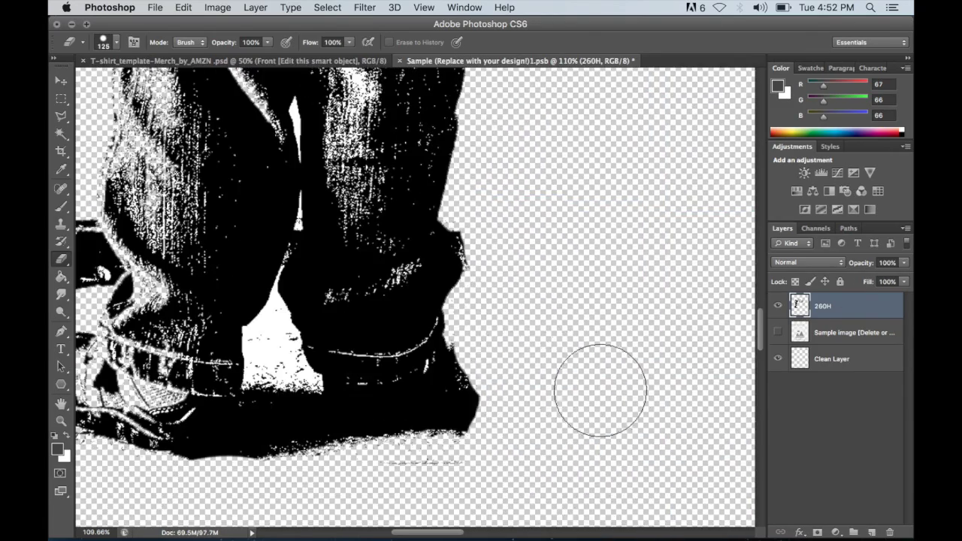
With a smaller eraser, clean the specks under the boy's shoe and the dotted line by his head.
key([)
key([)
key([)
key([)
scroll(360, 447, left, 5)
scroll(361, 447, down, 2)
click(184, 7)
click(196, 45)
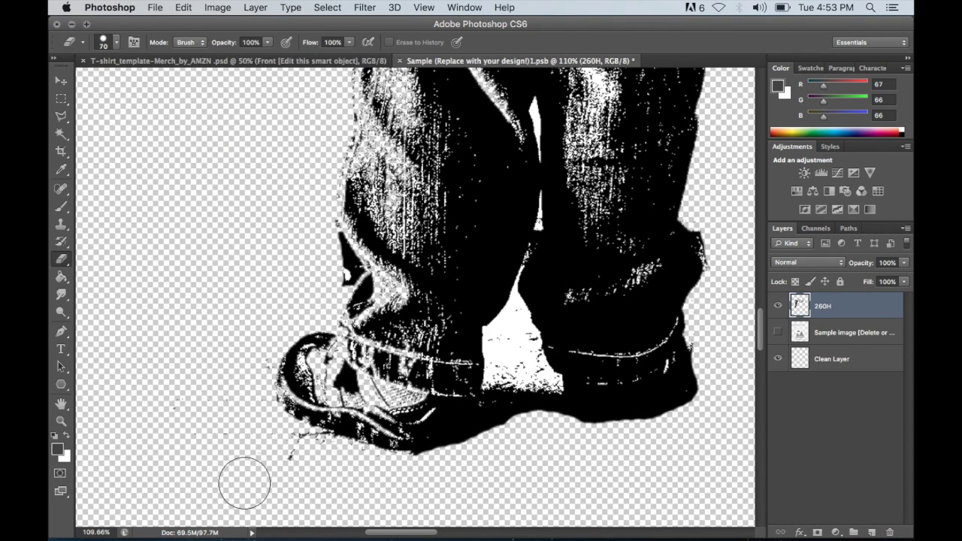
mouse_move(367, 474)
mouse_down()
mouse_move(188, 413)
mouse_move(161, 427)
mouse_up()
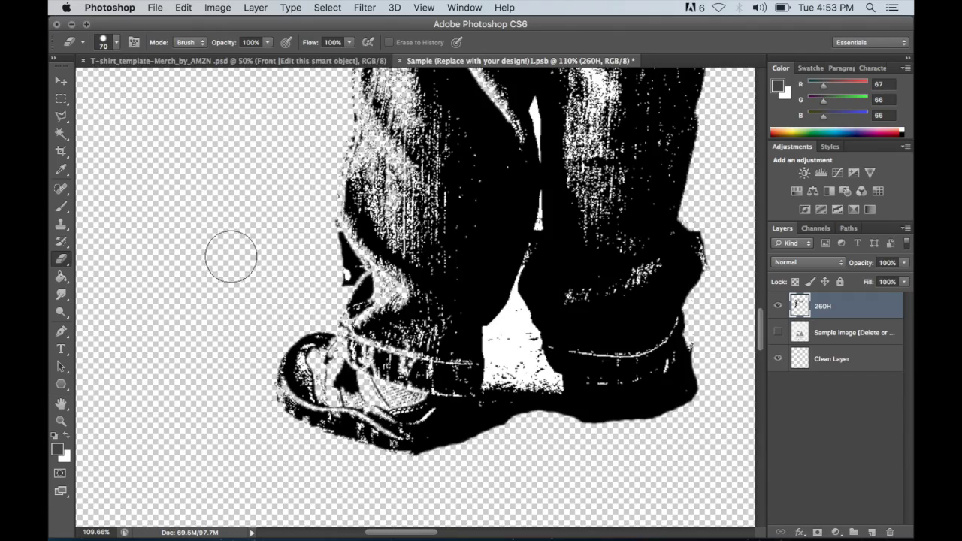
scroll(230, 258, up, 10)
scroll(231, 257, up, 10)
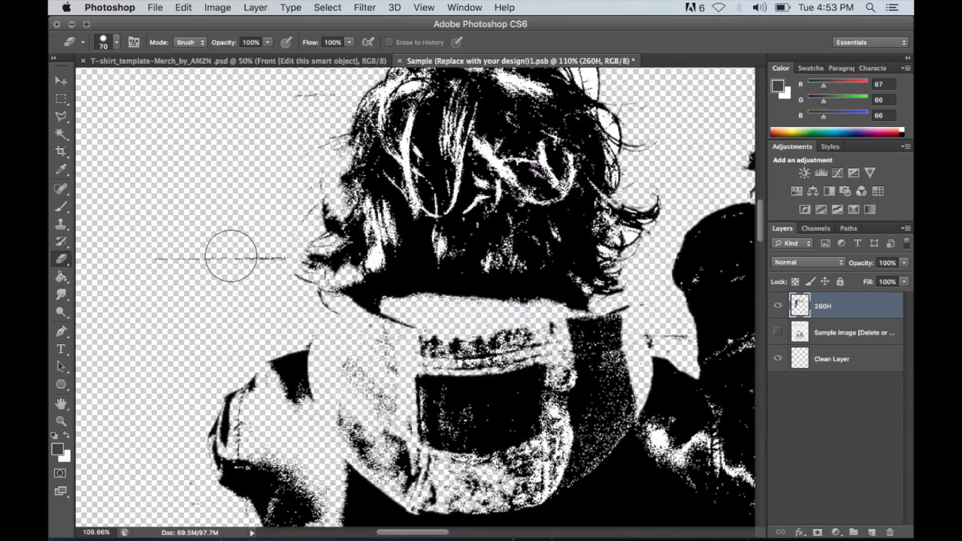
drag(160, 257, 260, 266)
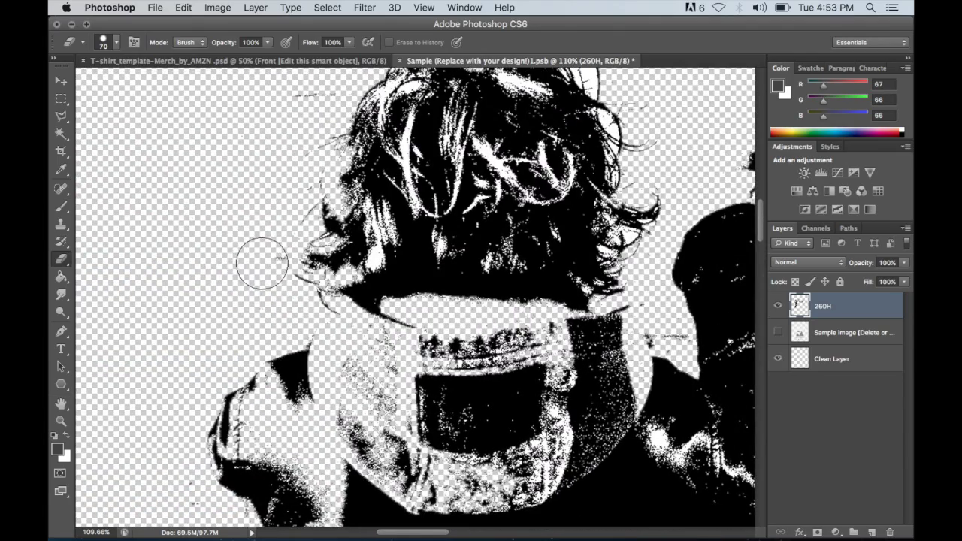
scroll(223, 205, up, 5)
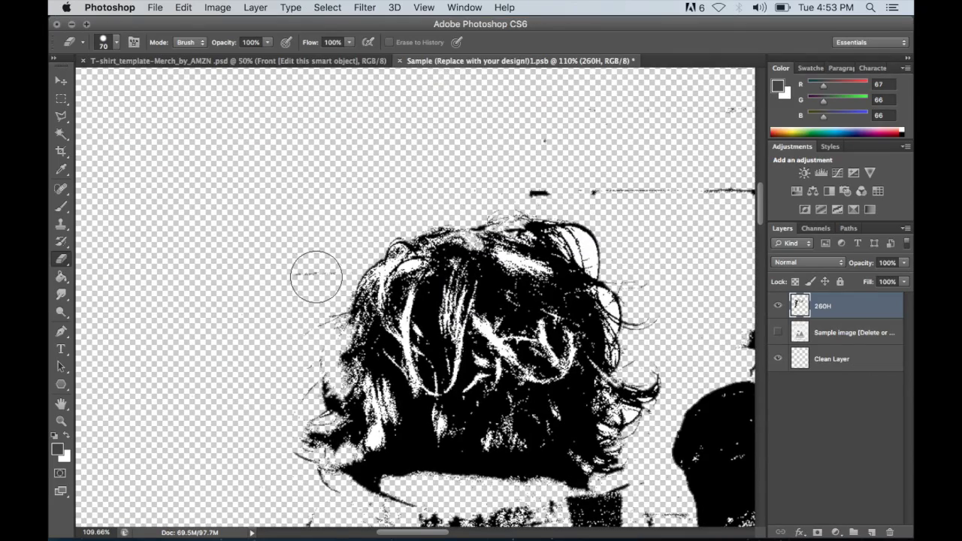
scroll(365, 189, down, 5)
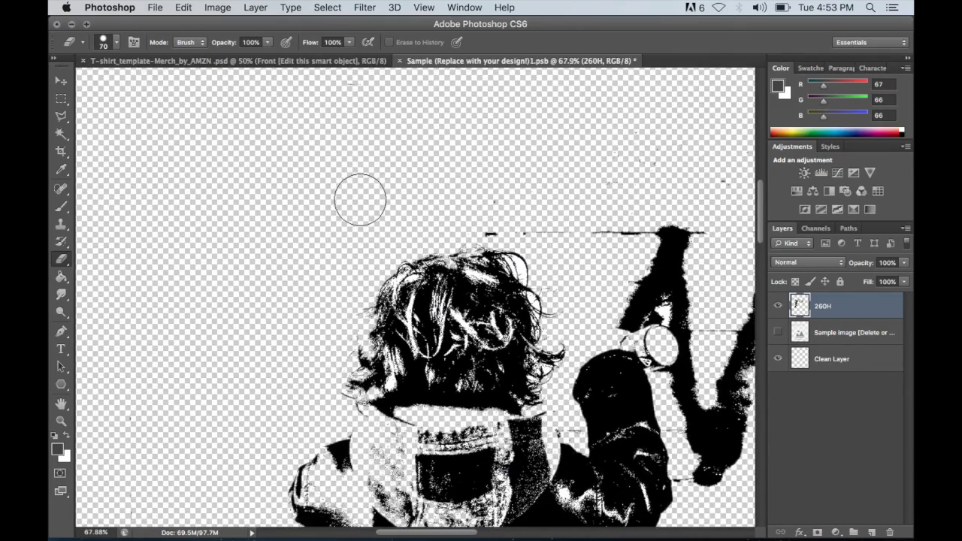
scroll(360, 199, up, 1)
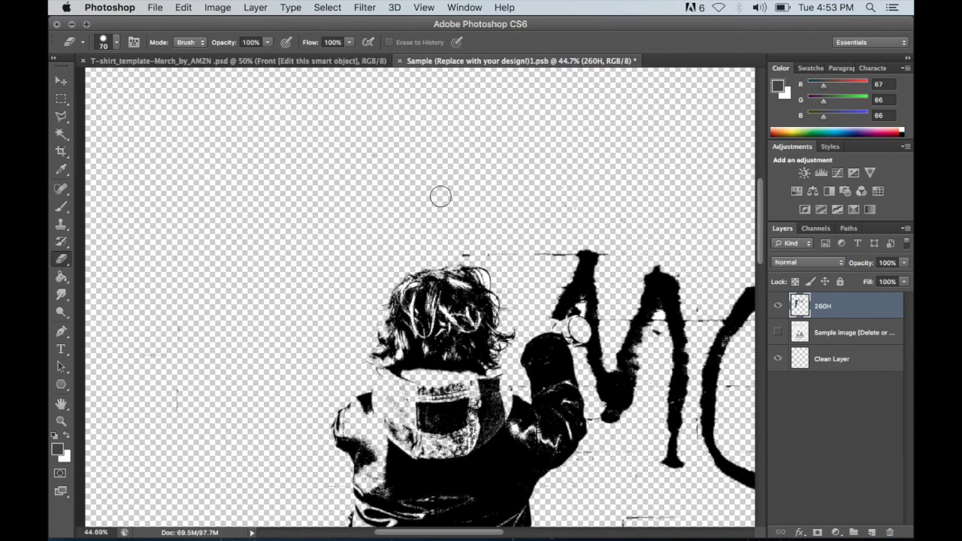
scroll(487, 200, right, 5)
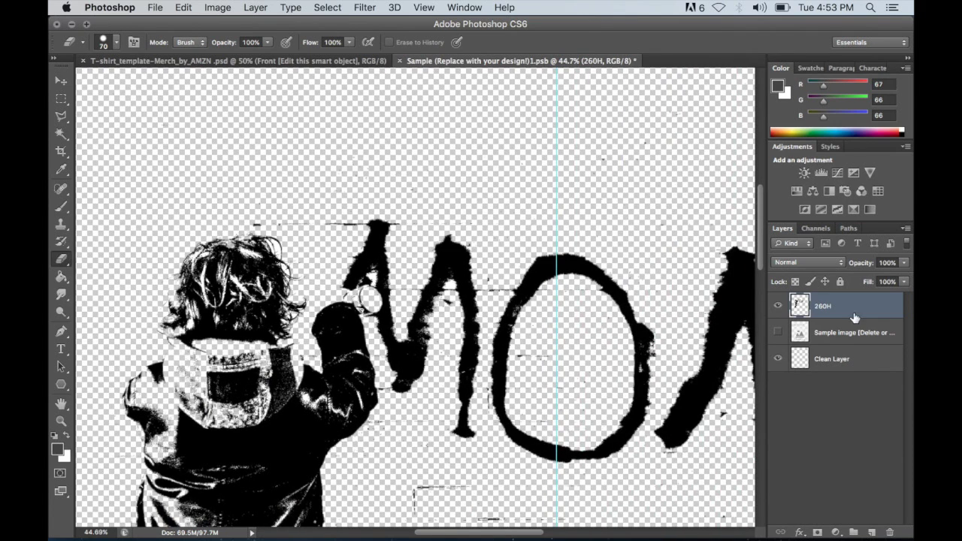
Select Clean Layer and set the foreground colour to mid-grey 737171.
click(848, 360)
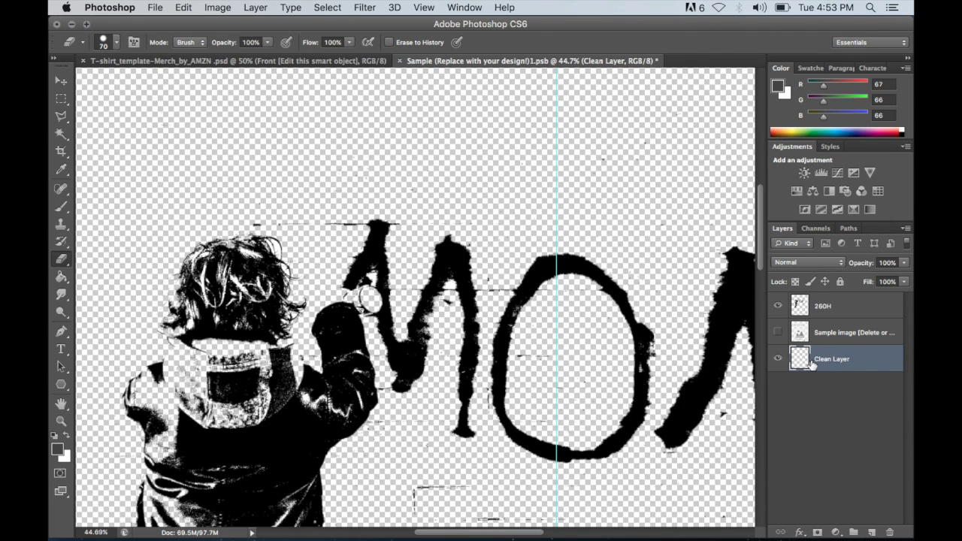
click(55, 450)
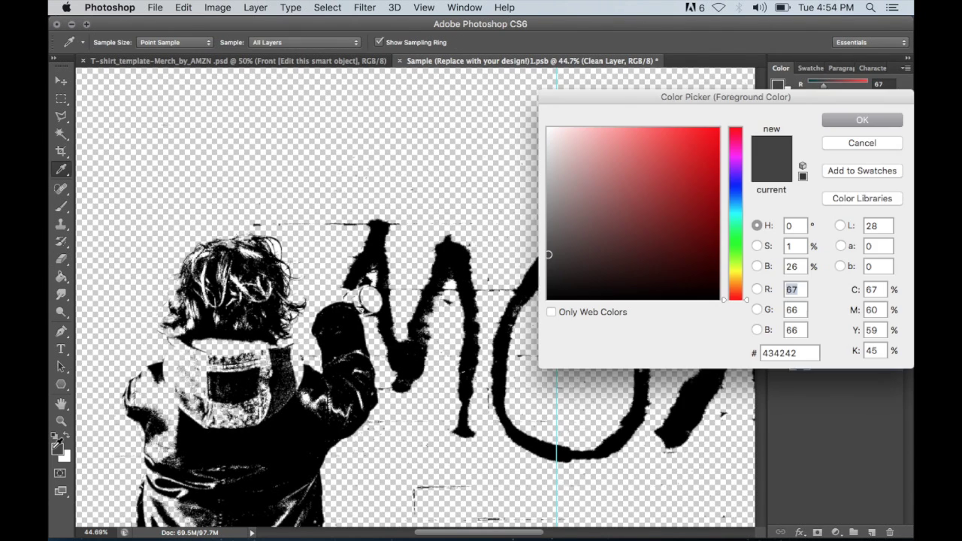
drag(548, 226, 551, 222)
click(861, 121)
key(e)
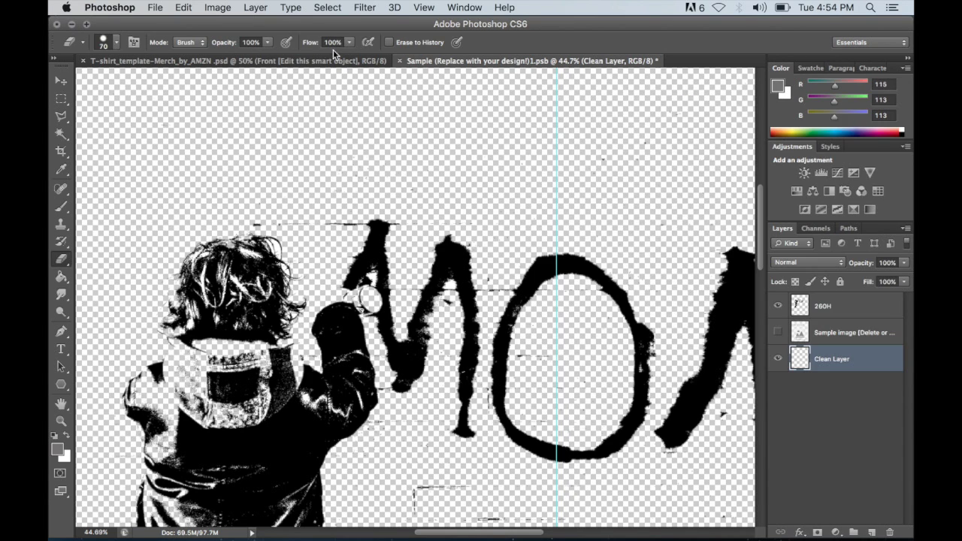
Fill Clean Layer with the grey foreground colour via Edit > Fill.
click(181, 7)
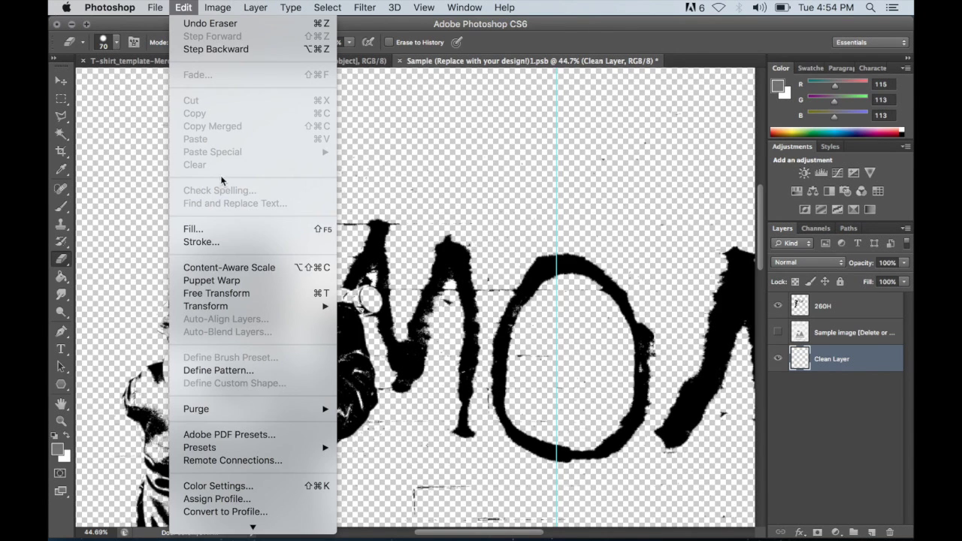
click(194, 228)
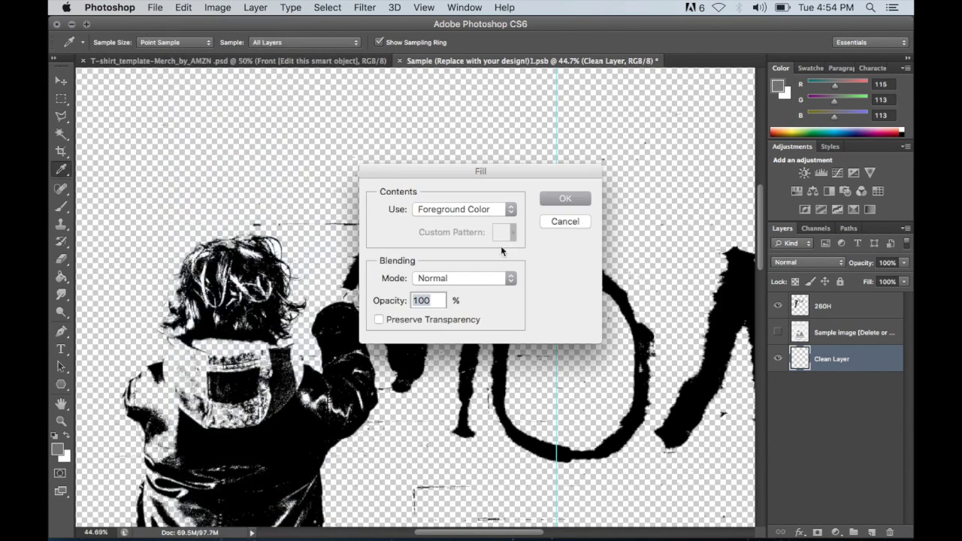
click(563, 199)
key(super+z)
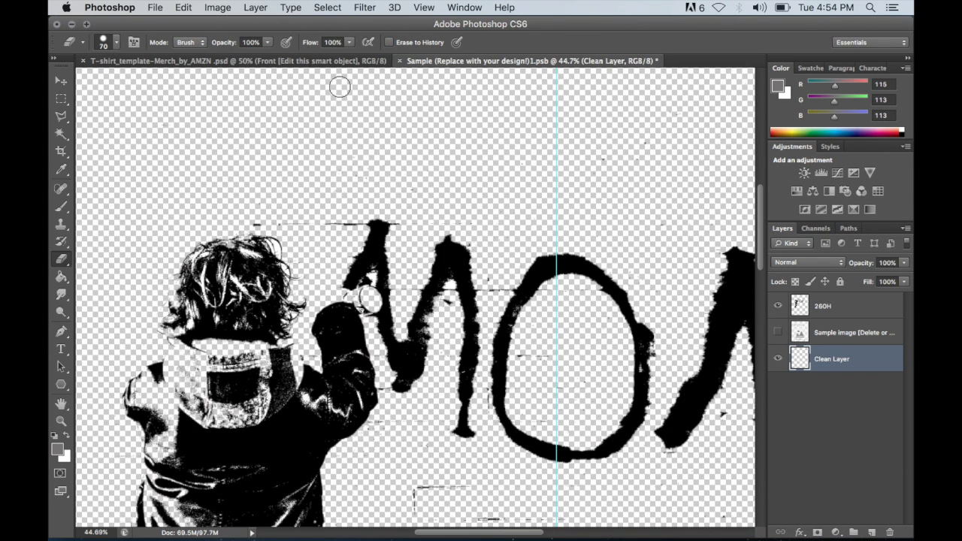
scroll(453, 197, left, 5)
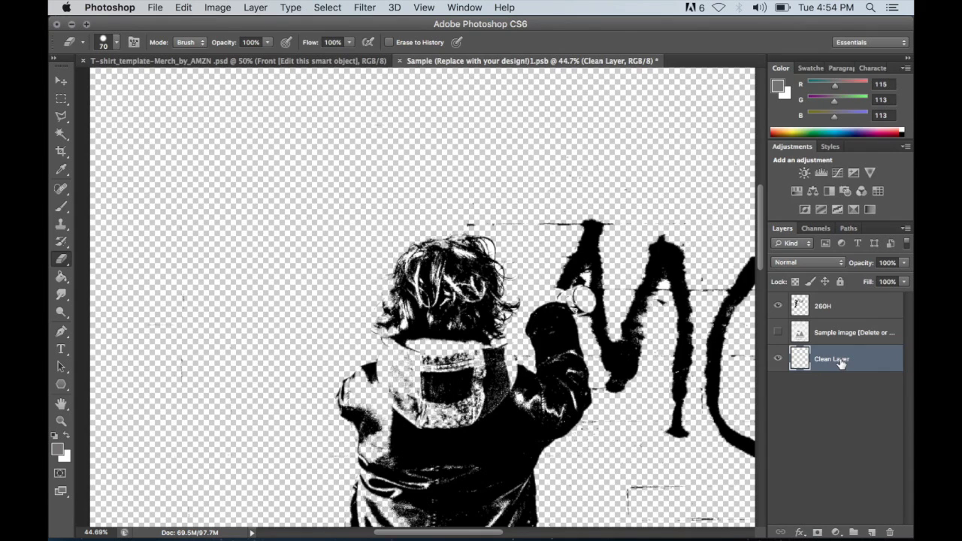
click(185, 7)
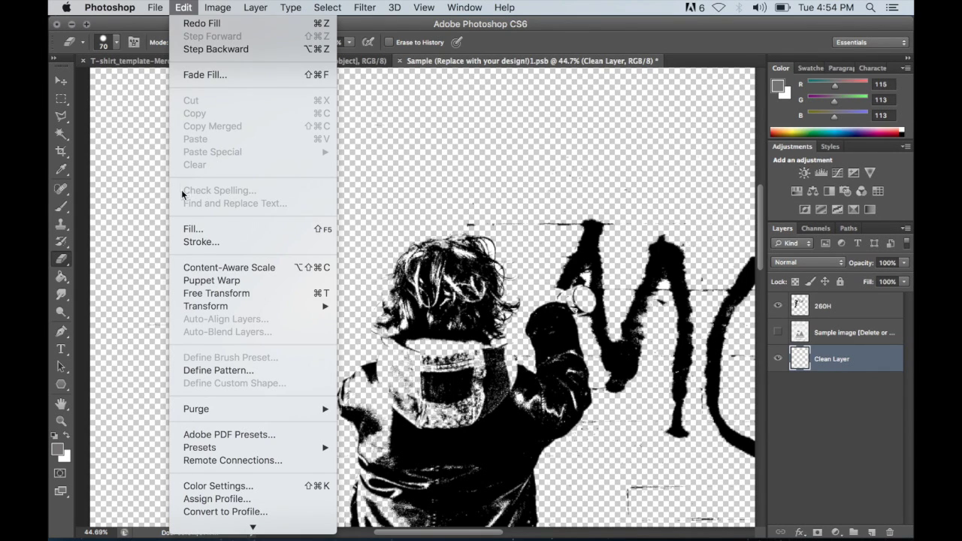
click(193, 229)
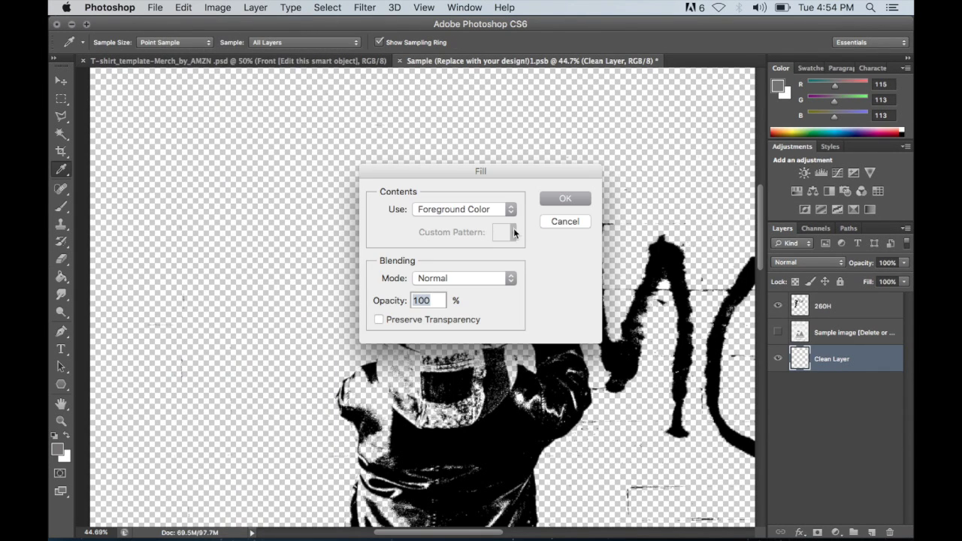
click(560, 198)
key(e)
scroll(478, 218, down, 10)
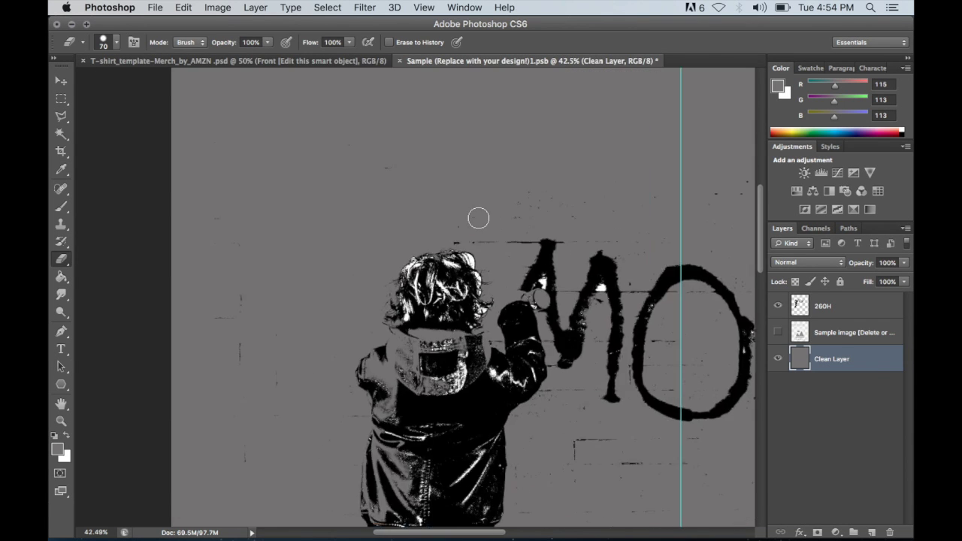
On the 260H layer, erase the stray marks right of and below the M, then shrink the eraser.
scroll(478, 218, up, 10)
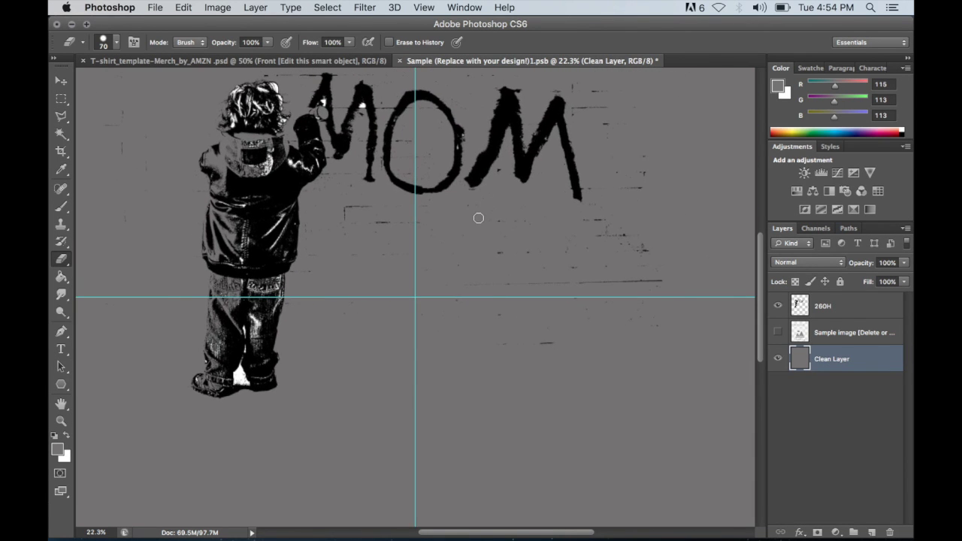
scroll(482, 286, down, 4)
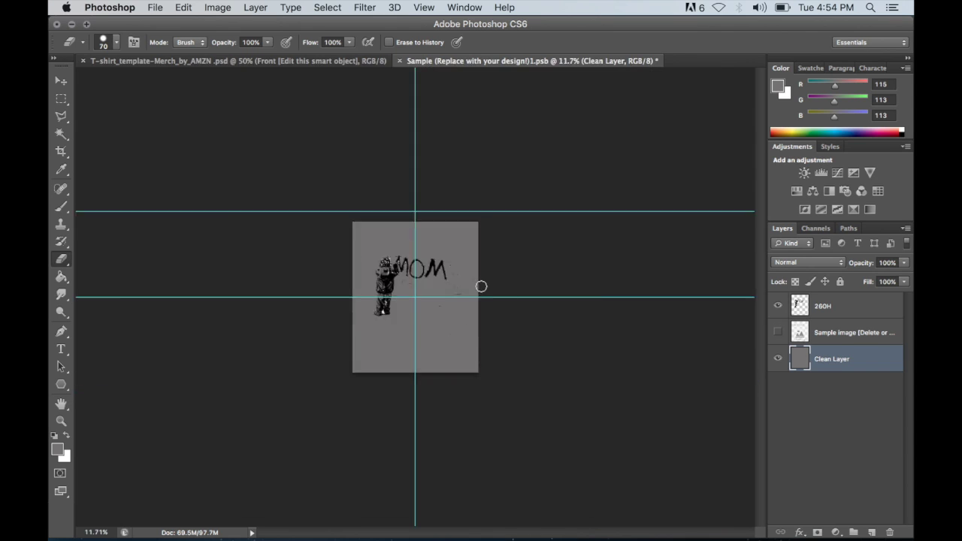
scroll(481, 285, up, 3)
scroll(759, 332, up, 2)
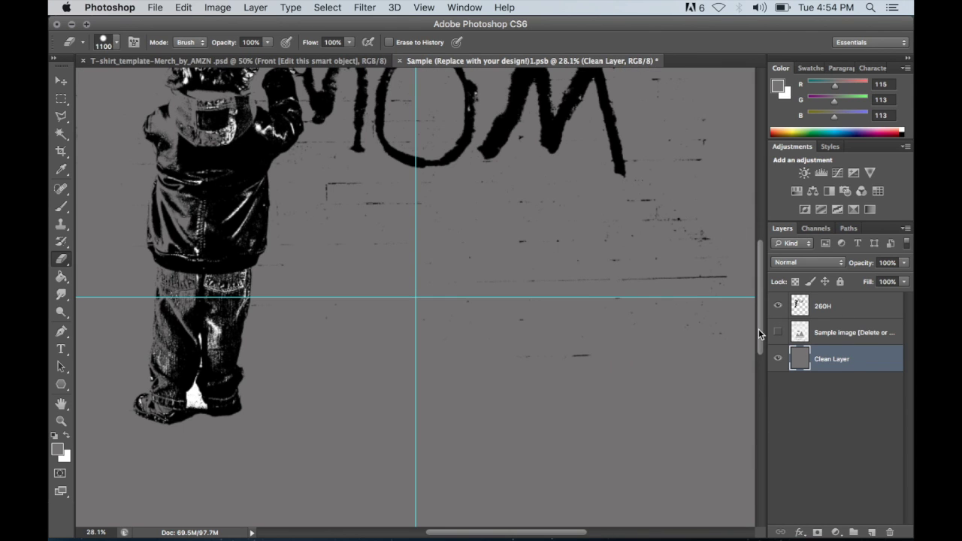
click(834, 305)
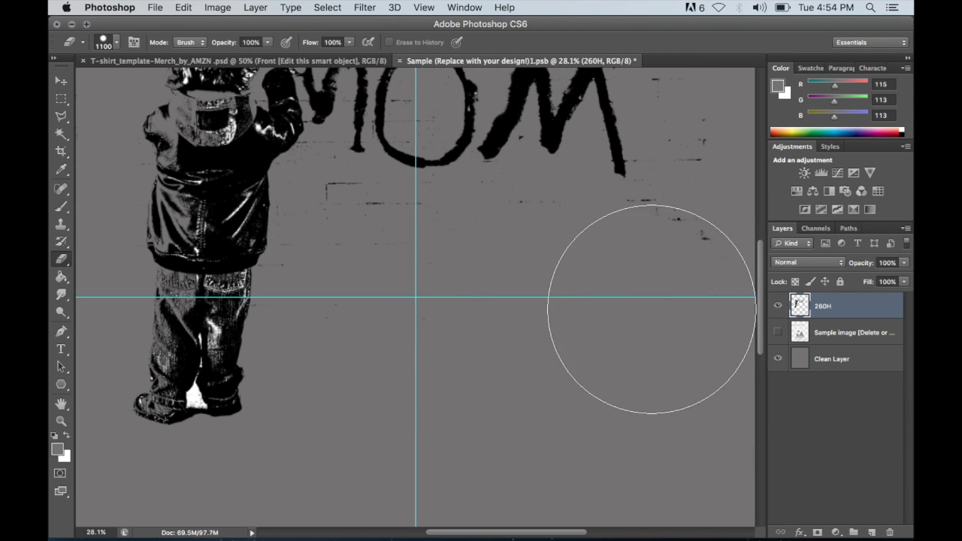
scroll(541, 359, right, 10)
scroll(541, 359, up, 3)
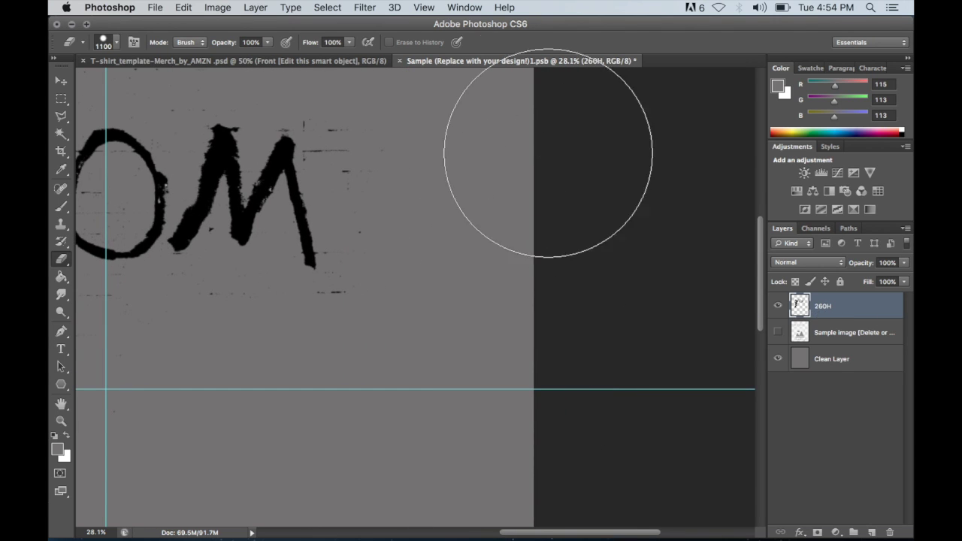
mouse_move(411, 145)
mouse_down()
mouse_move(397, 109)
mouse_move(408, 159)
mouse_move(431, 190)
mouse_move(434, 294)
mouse_move(423, 327)
mouse_move(383, 361)
mouse_up()
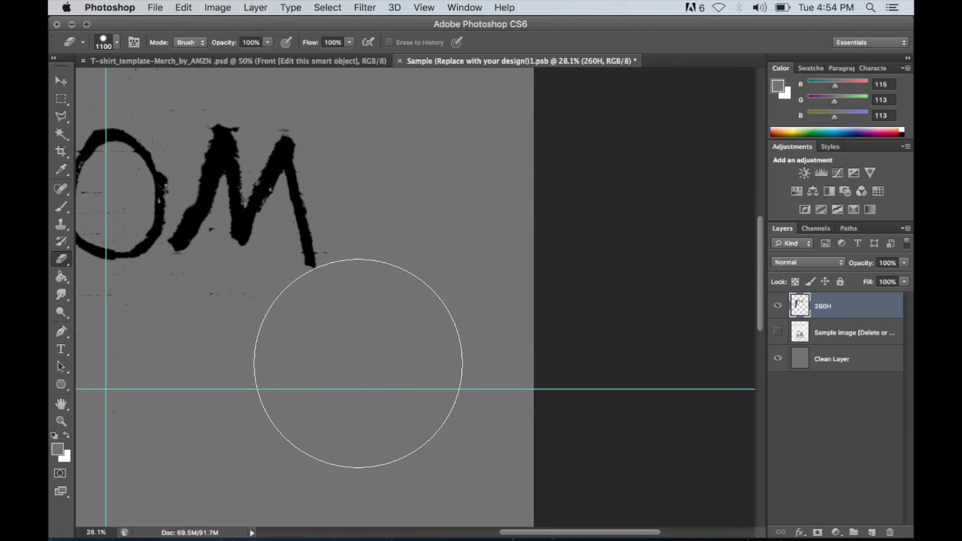
scroll(248, 381, left, 10)
scroll(248, 381, up, 1)
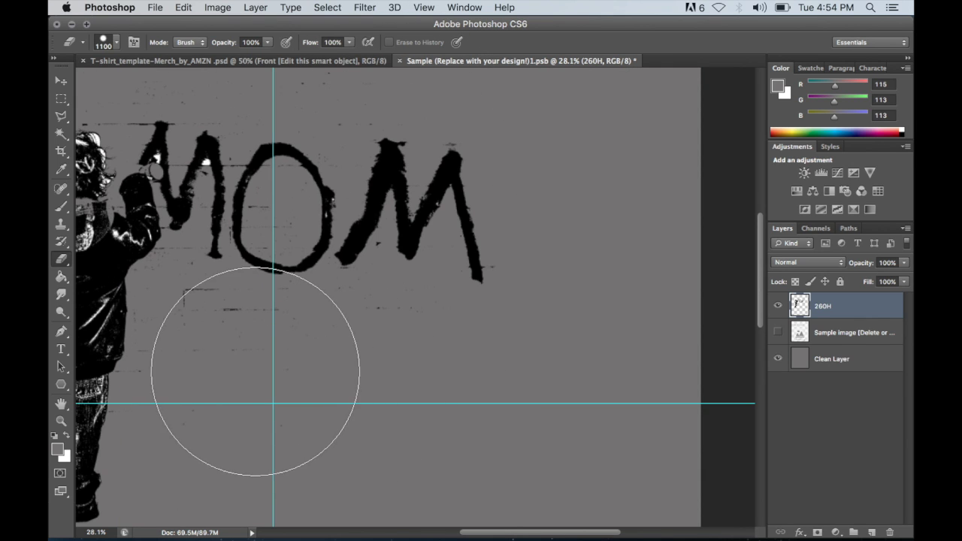
key(bracketleft)
key(bracketleft)
key(bracketleft)
key(bracketleft)
key(bracketleft)
key(bracketleft)
key(bracketleft)
key(bracketleft)
key(bracketleft)
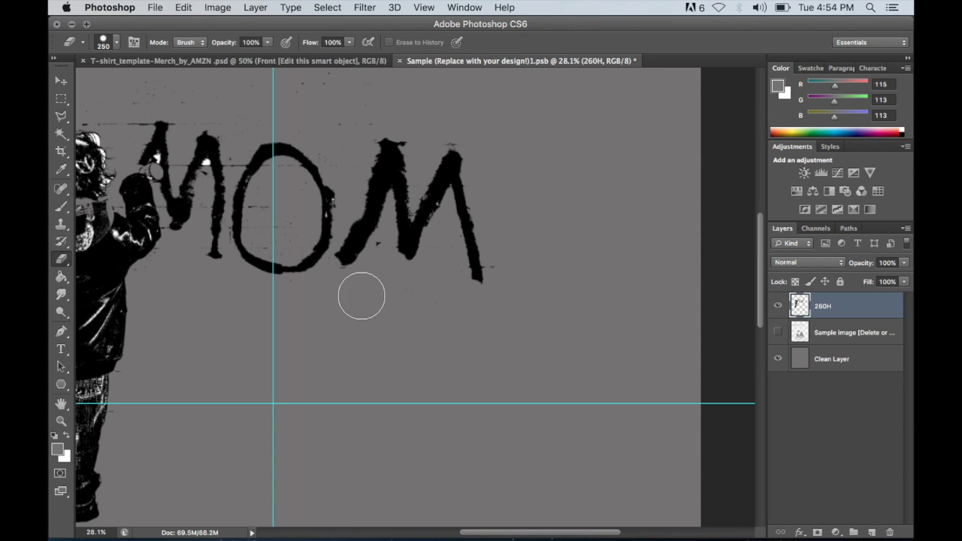
Erase the streaks, specks, and horizontal and dashed lines around the tops of the MOM letters.
scroll(376, 304, up, 5)
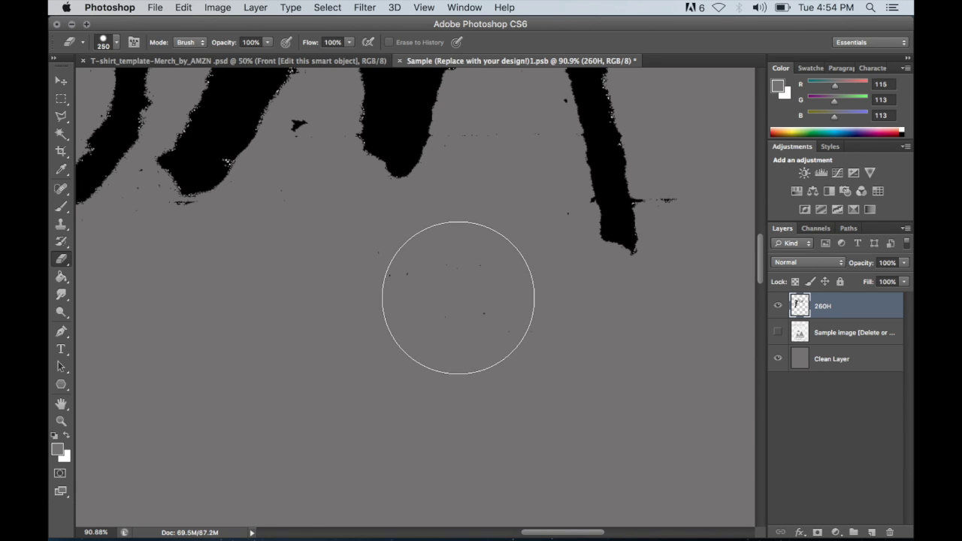
scroll(627, 361, up, 3)
scroll(626, 361, right, 4)
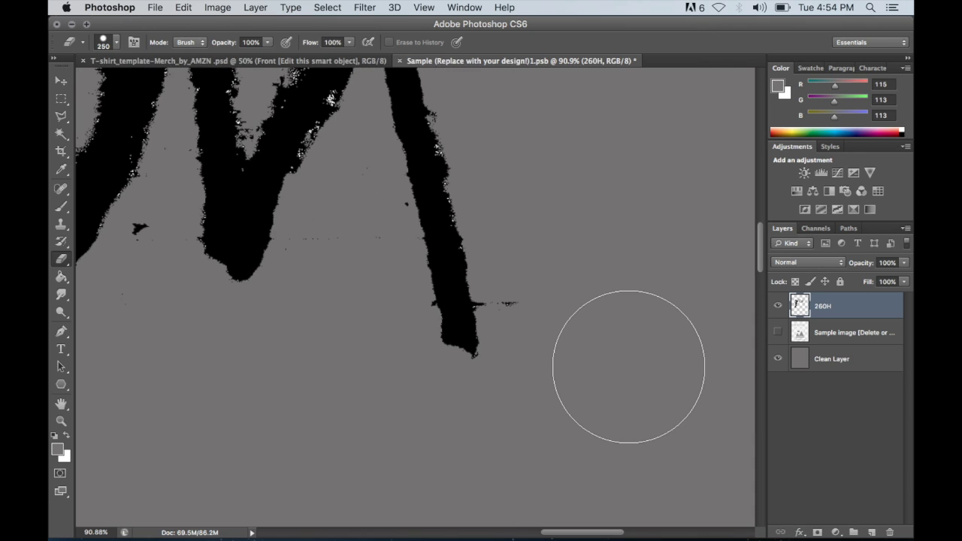
key(bracketleft)
key(bracketleft)
key(bracketleft)
key(bracketleft)
key(bracketleft)
drag(518, 302, 501, 279)
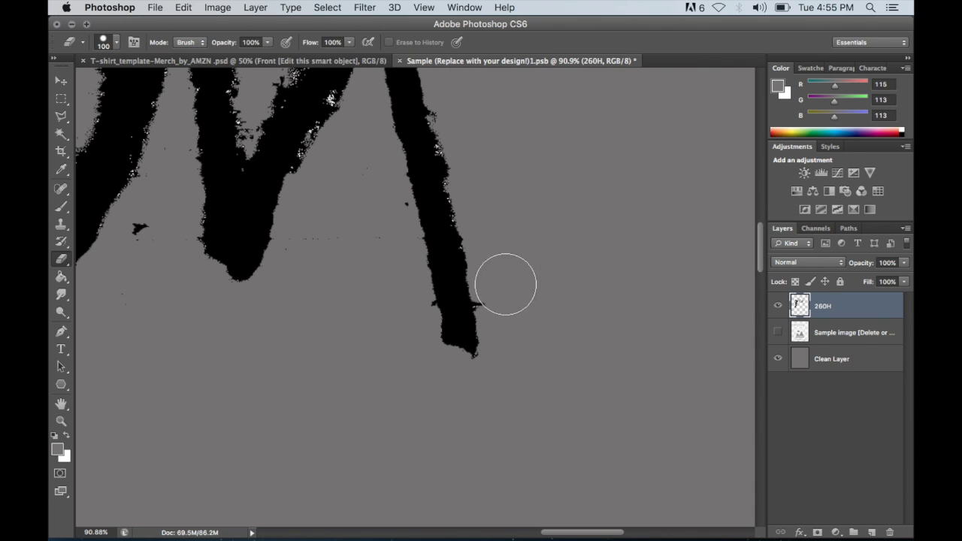
scroll(542, 221, up, 5)
scroll(543, 221, left, 5)
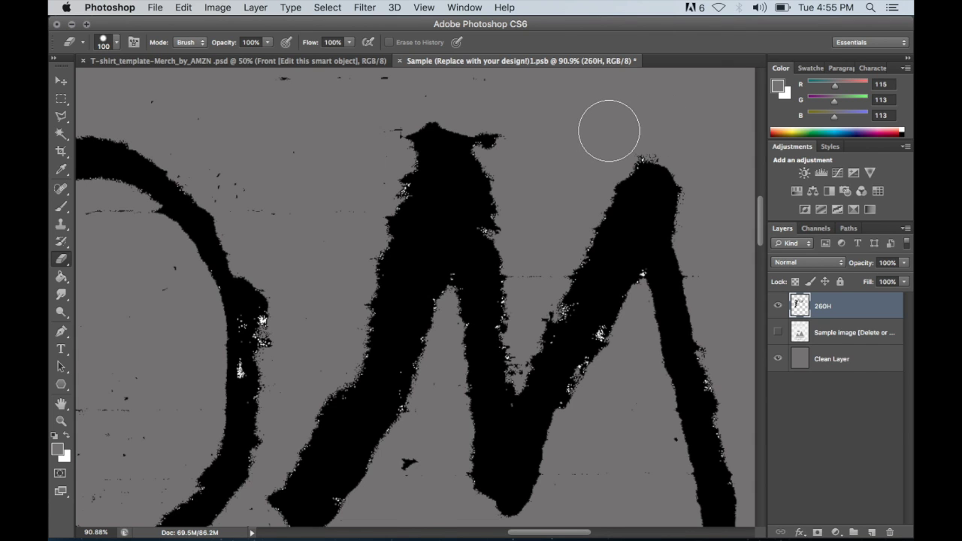
scroll(606, 133, up, 5)
mouse_move(512, 267)
mouse_down()
mouse_move(245, 267)
mouse_move(393, 112)
mouse_move(245, 110)
mouse_move(230, 226)
mouse_up()
scroll(219, 278, down, 2)
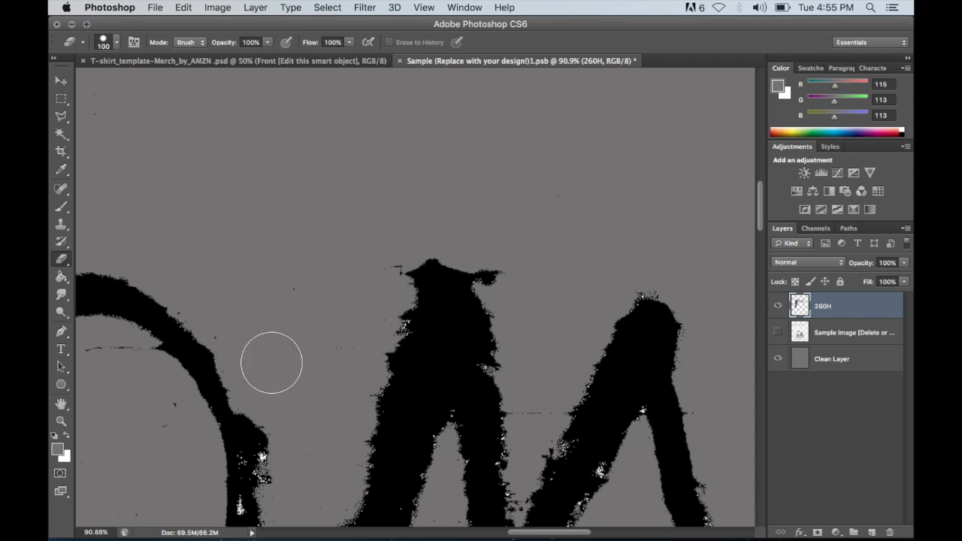
scroll(290, 263, left, 10)
scroll(290, 263, up, 2)
key(bracketright)
key(bracketright)
key(bracketright)
key(bracketright)
key(bracketright)
key(bracketright)
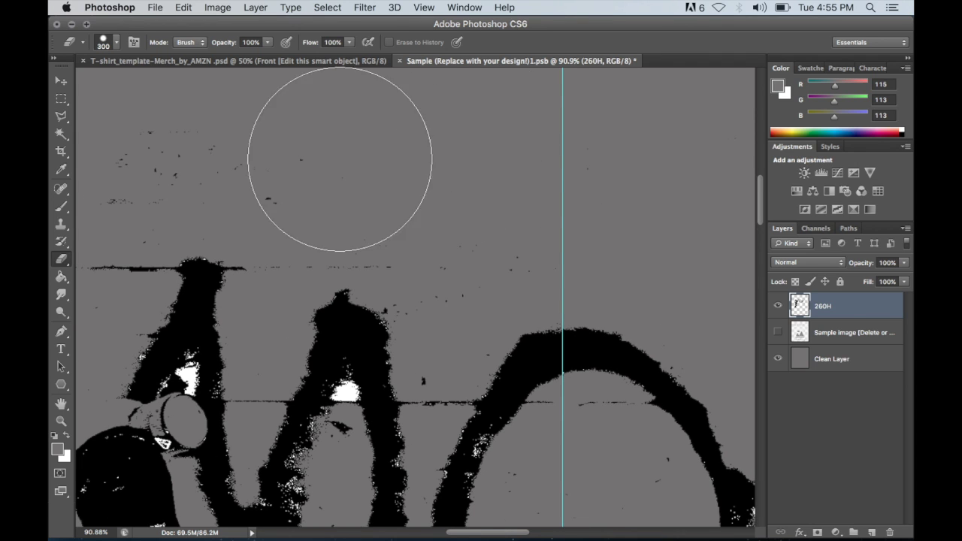
mouse_move(322, 118)
mouse_down()
mouse_move(221, 150)
mouse_move(461, 224)
mouse_up()
key(bracketleft)
key(bracketleft)
key(bracketleft)
key(bracketleft)
key(bracketleft)
key(bracketleft)
key(bracketleft)
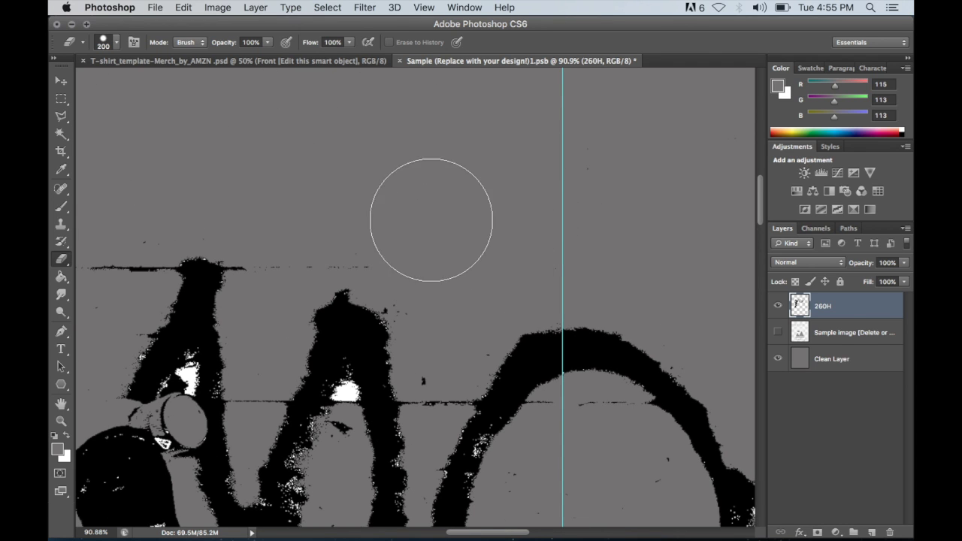
scroll(369, 218, left, 5)
drag(335, 269, 564, 269)
drag(626, 245, 741, 258)
scroll(668, 198, right, 5)
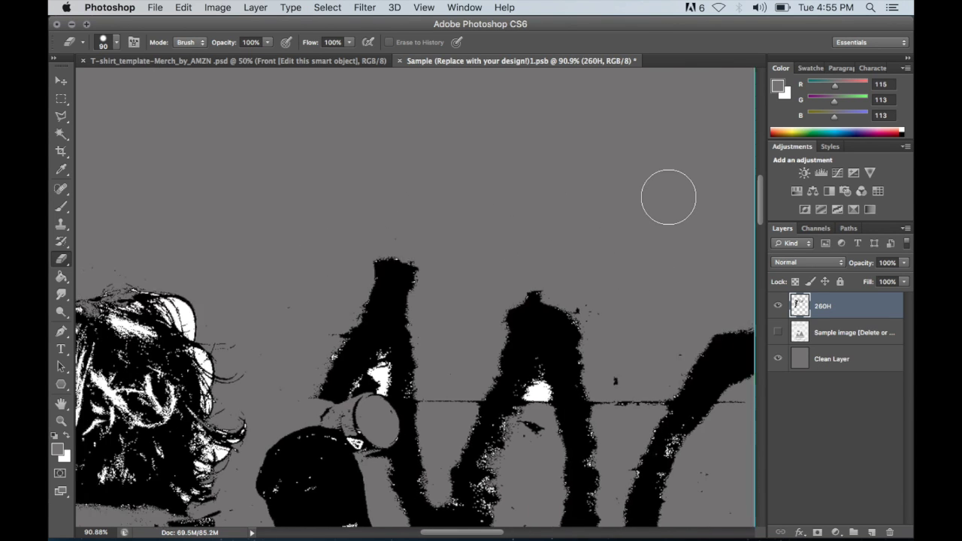
Erase the stray black specks beside the boy and along his lower edge.
right_click(267, 327)
scroll(187, 268, down, 5)
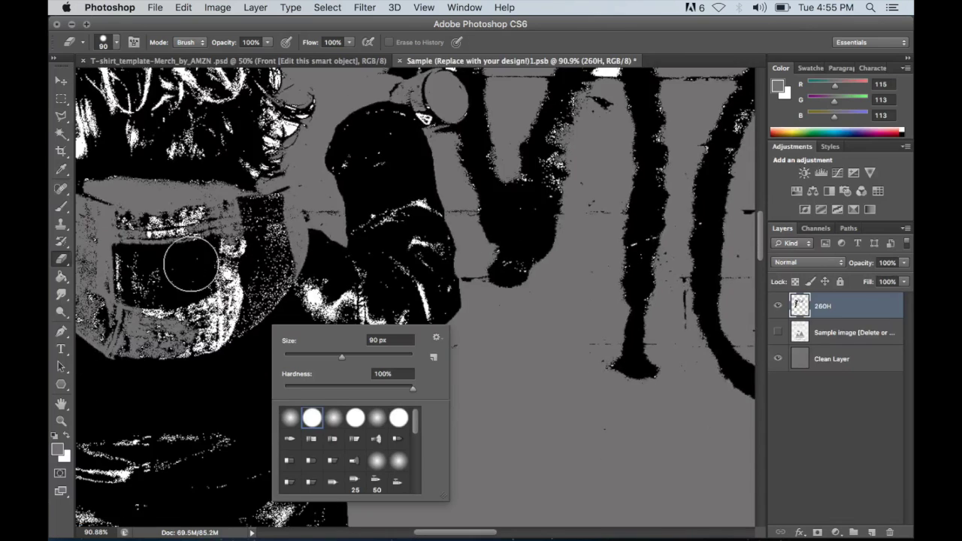
scroll(145, 291, left, 10)
click(167, 230)
drag(239, 305, 307, 366)
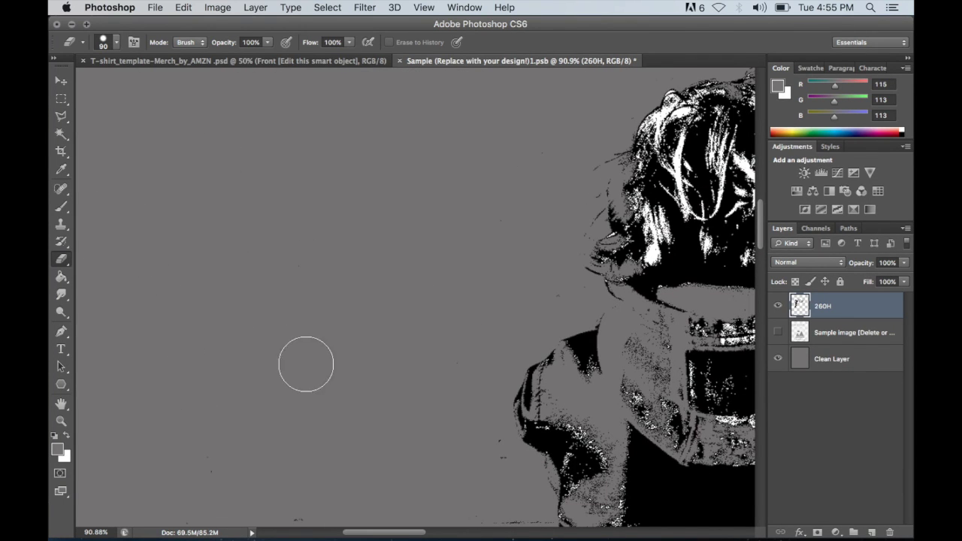
scroll(466, 406, down, 4)
scroll(451, 360, left, 3)
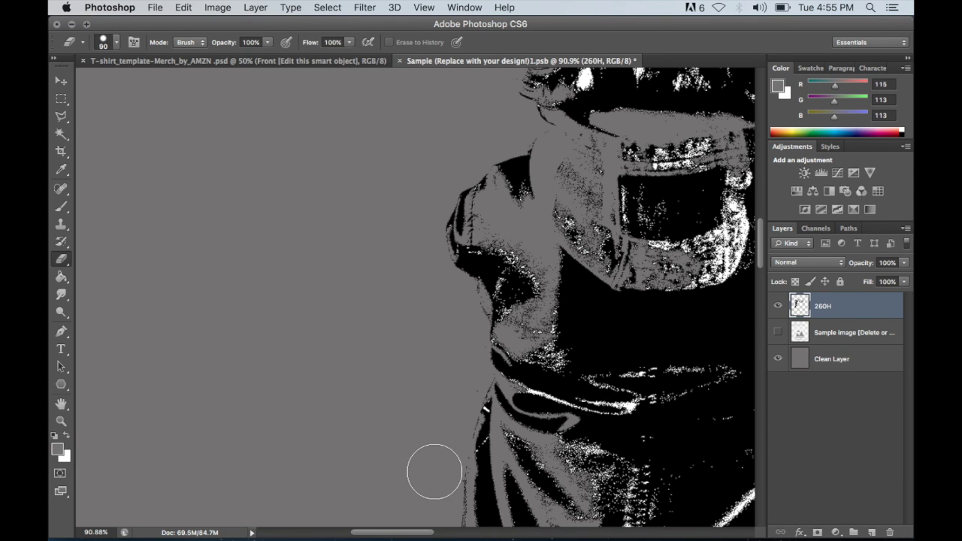
scroll(430, 458, right, 8)
mouse_move(367, 332)
mouse_down()
mouse_move(408, 291)
mouse_move(337, 350)
mouse_move(414, 277)
mouse_move(477, 365)
mouse_up()
Erase the dark streaks inside the O of MOM.
scroll(528, 241, up, 5)
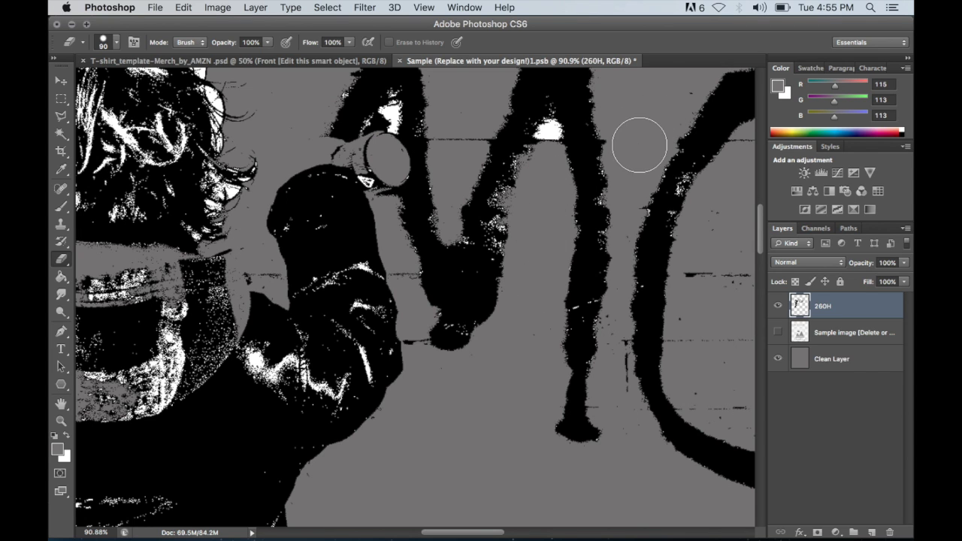
scroll(640, 144, right, 3)
scroll(639, 143, up, 3)
scroll(613, 233, right, 4)
mouse_move(642, 250)
mouse_down()
mouse_move(589, 224)
mouse_move(543, 234)
mouse_move(614, 213)
mouse_move(640, 241)
mouse_up()
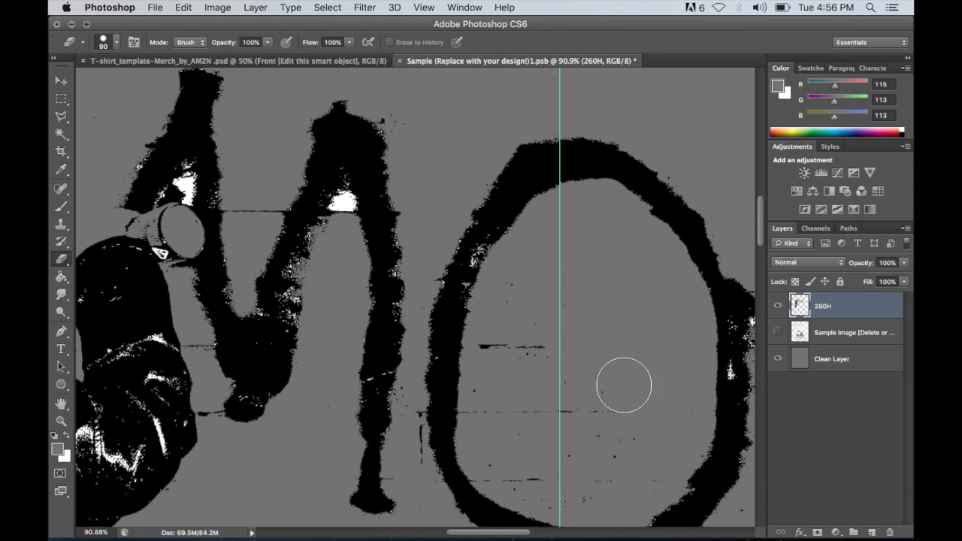
mouse_move(624, 384)
mouse_down()
mouse_move(598, 479)
mouse_move(656, 465)
mouse_move(534, 454)
mouse_move(542, 320)
mouse_move(509, 283)
mouse_move(493, 406)
mouse_move(497, 453)
mouse_up()
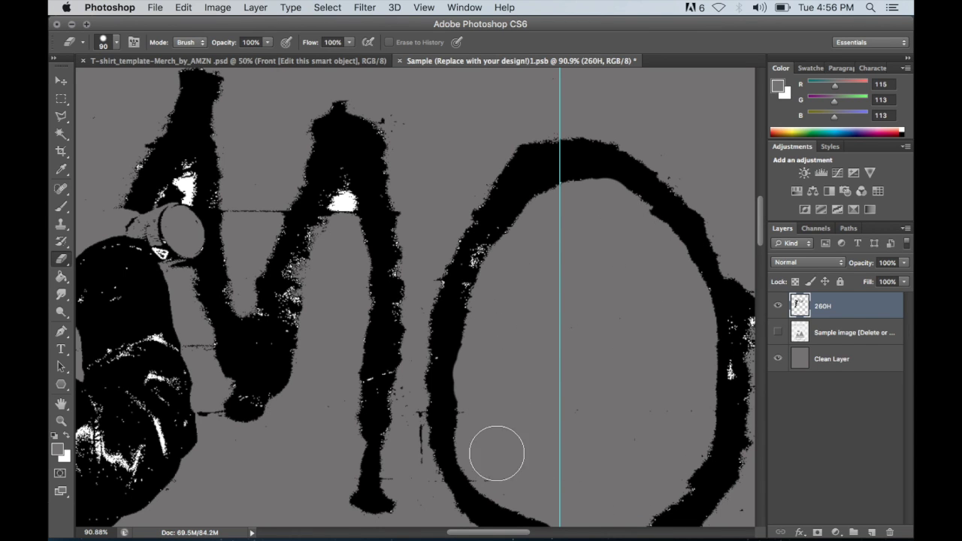
Reduce the eraser brush to size 40 and check the canvas for remaining specks.
scroll(602, 300, down, 3)
scroll(602, 301, right, 3)
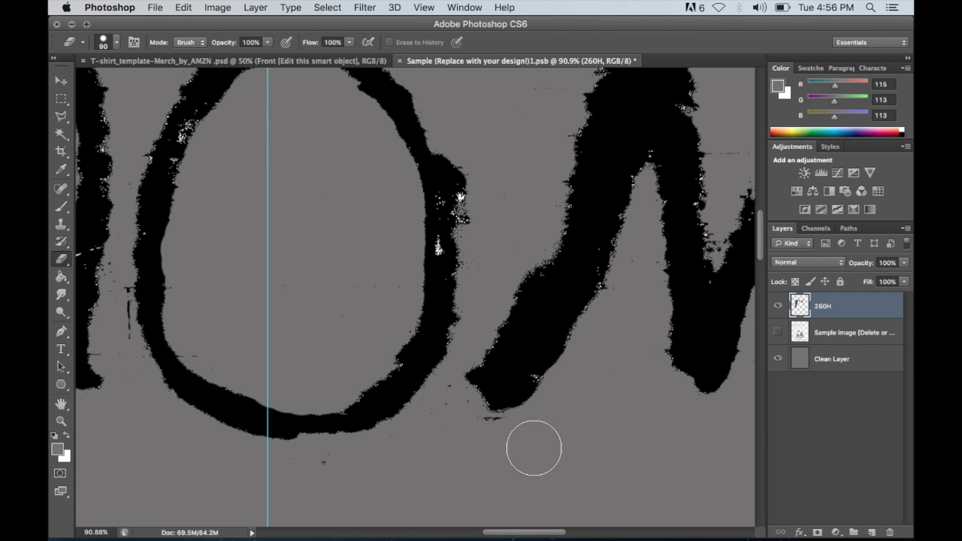
scroll(383, 438, down, 5)
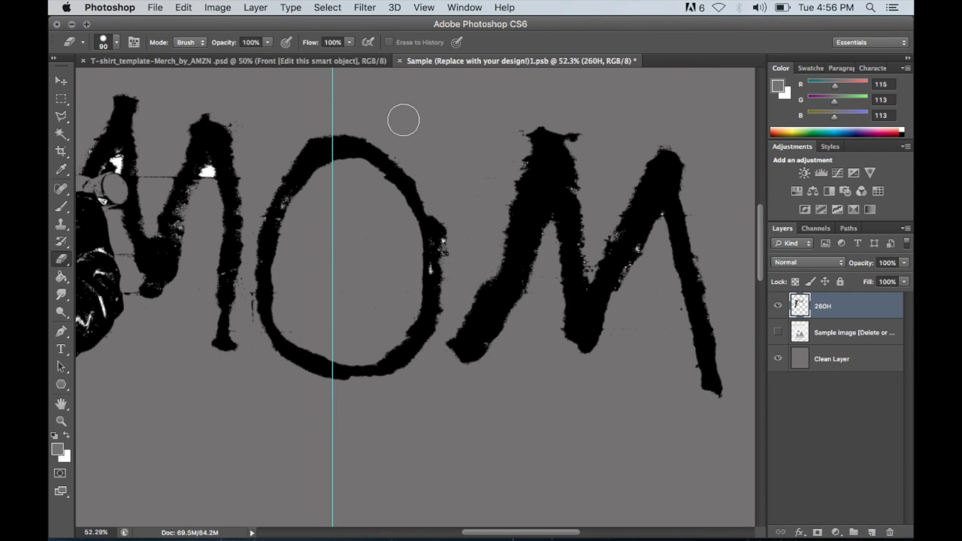
scroll(255, 173, left, 5)
scroll(257, 172, down, 5)
scroll(257, 173, down, 8)
scroll(298, 288, up, 5)
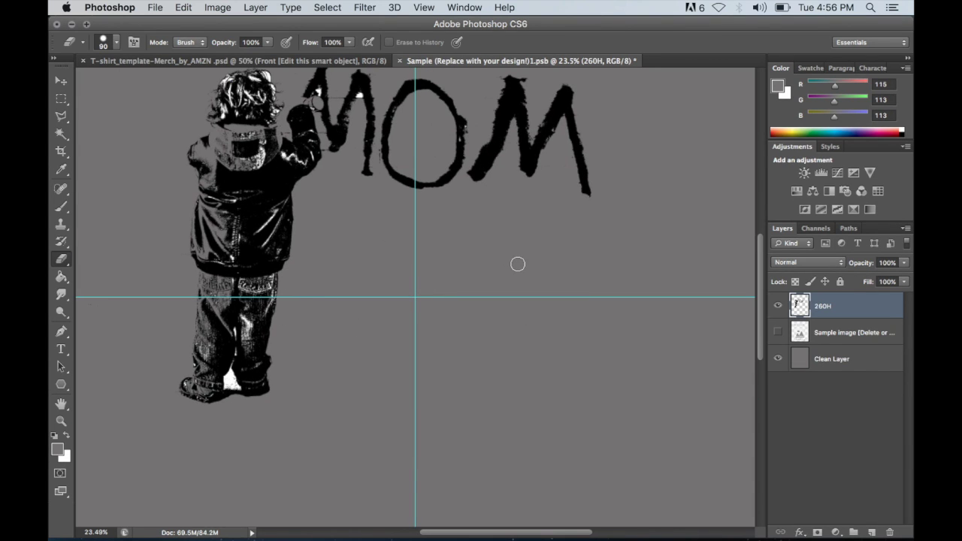
scroll(428, 281, down, 2)
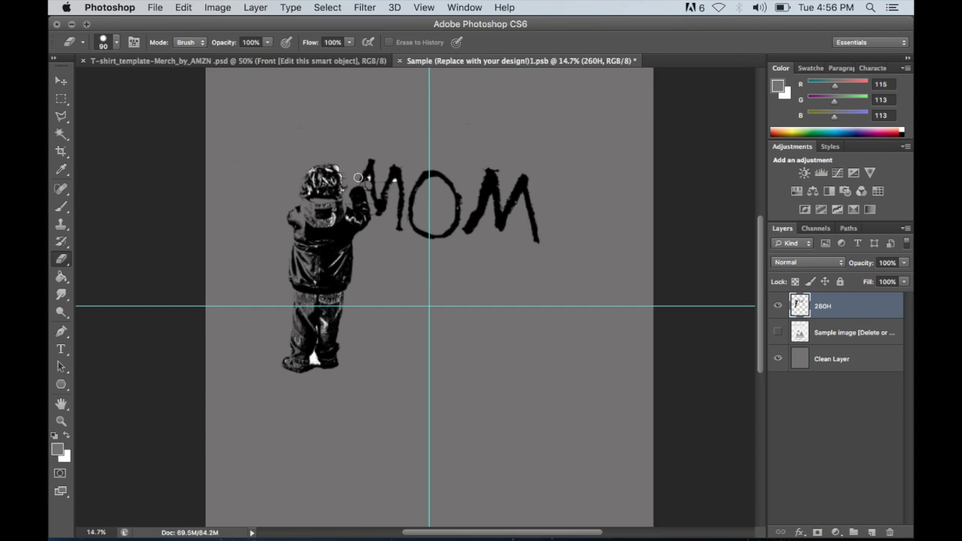
scroll(358, 178, up, 7)
scroll(358, 178, up, 5)
scroll(354, 173, left, 3)
key(bracketleft)
key(bracketleft)
key(bracketleft)
key(bracketleft)
key(bracketleft)
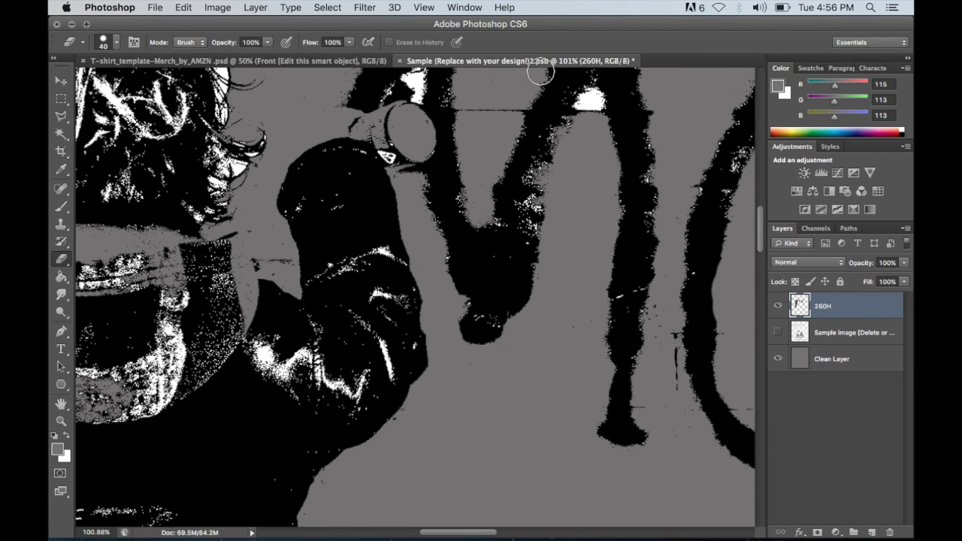
scroll(471, 243, up, 1)
scroll(470, 244, left, 1)
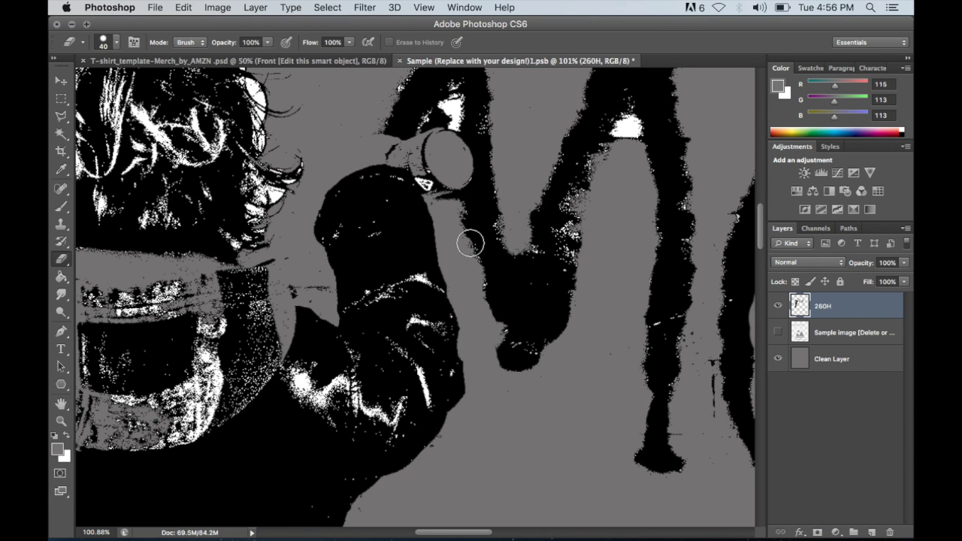
scroll(479, 299, right, 5)
scroll(479, 299, down, 1)
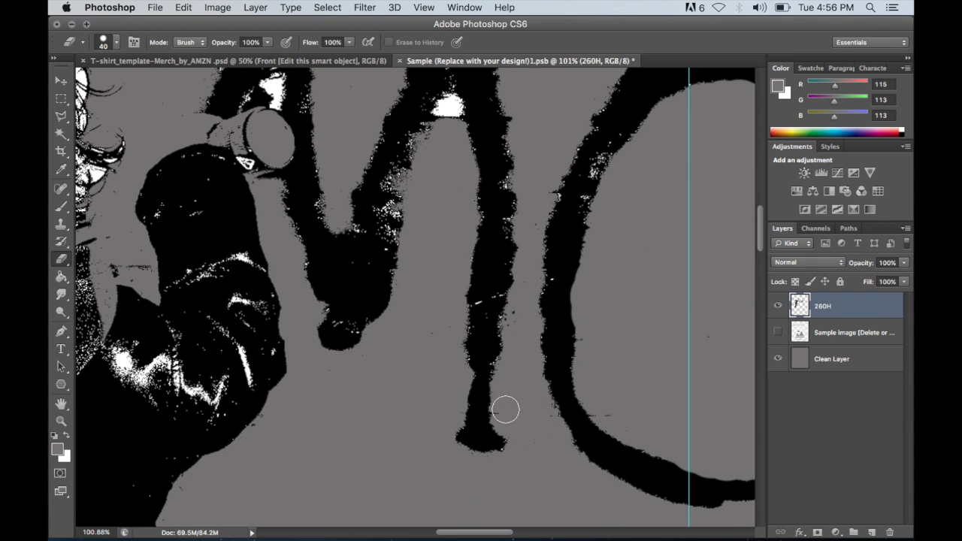
scroll(495, 374, down, 8)
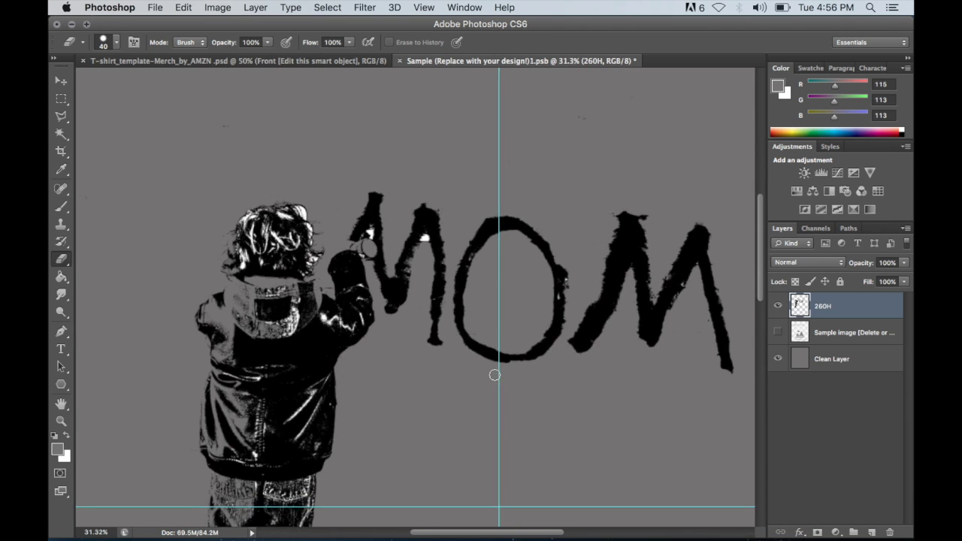
scroll(495, 374, down, 3)
scroll(373, 298, up, 4)
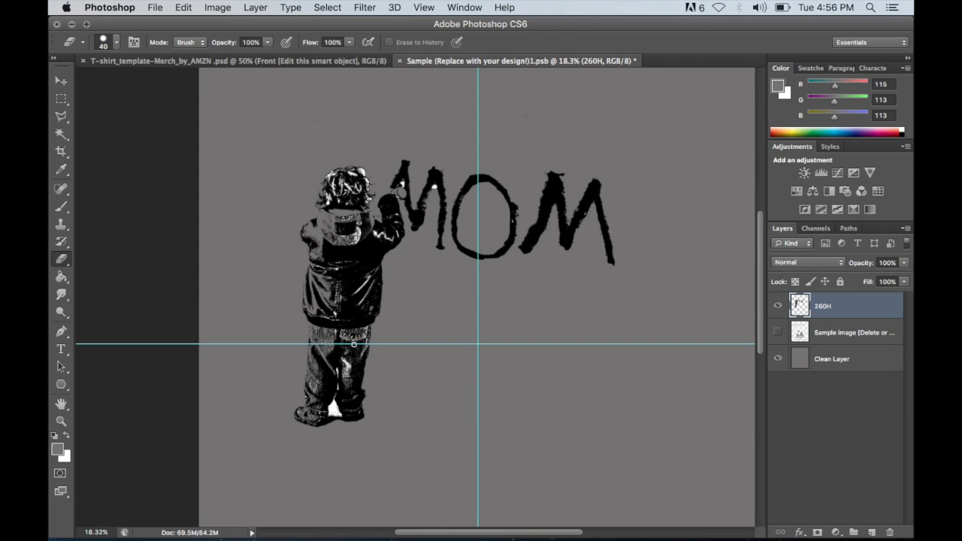
scroll(354, 344, up, 3)
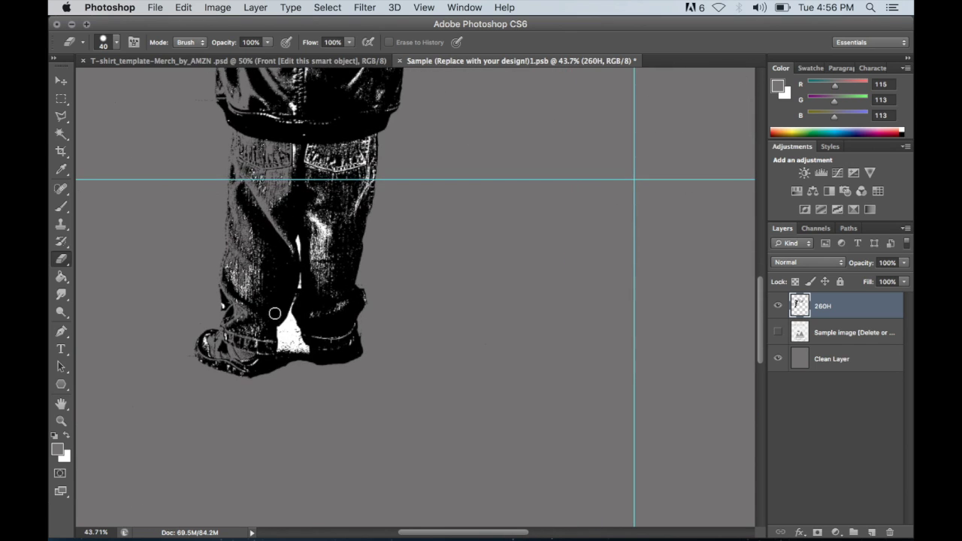
scroll(273, 315, up, 4)
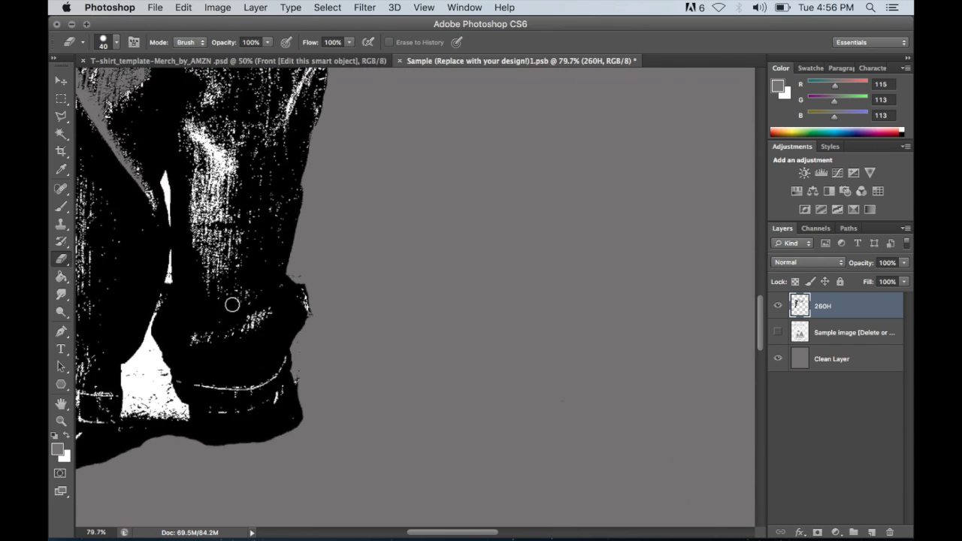
scroll(232, 305, down, 3)
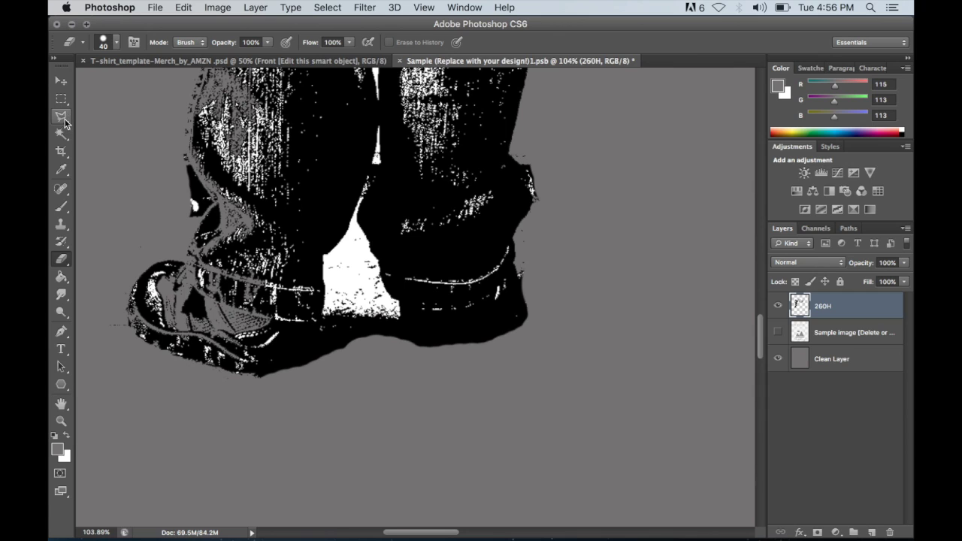
With the Magic Wand, select and delete the white patches between the boy's legs.
click(60, 134)
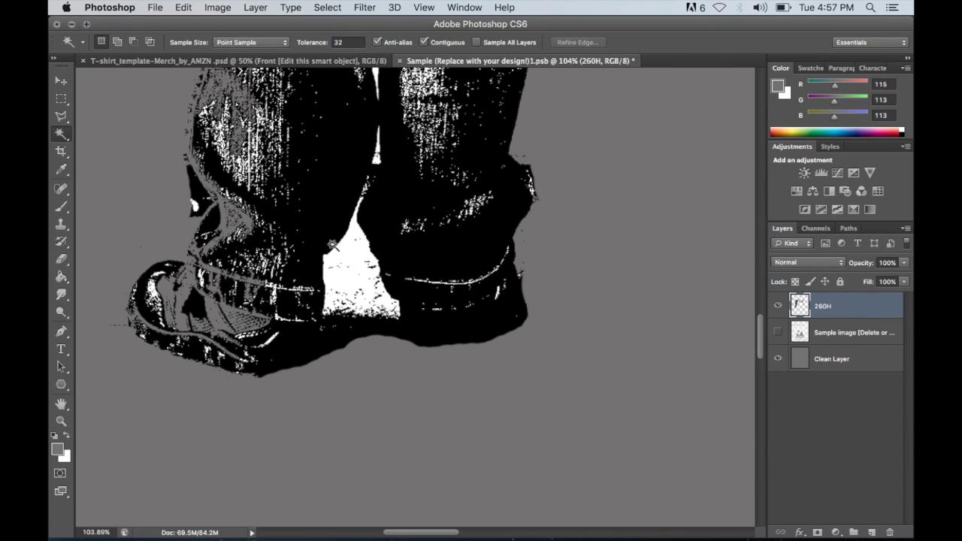
click(363, 262)
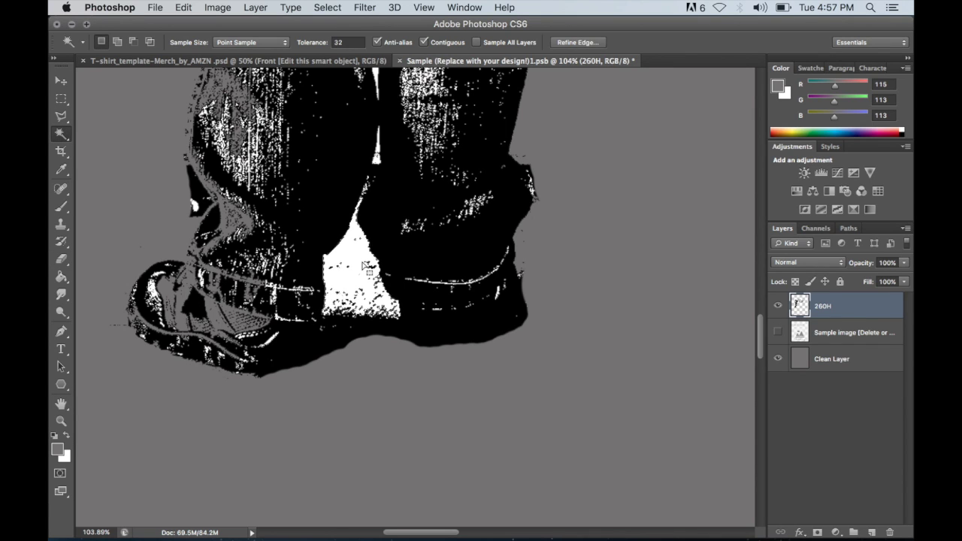
key(Delete)
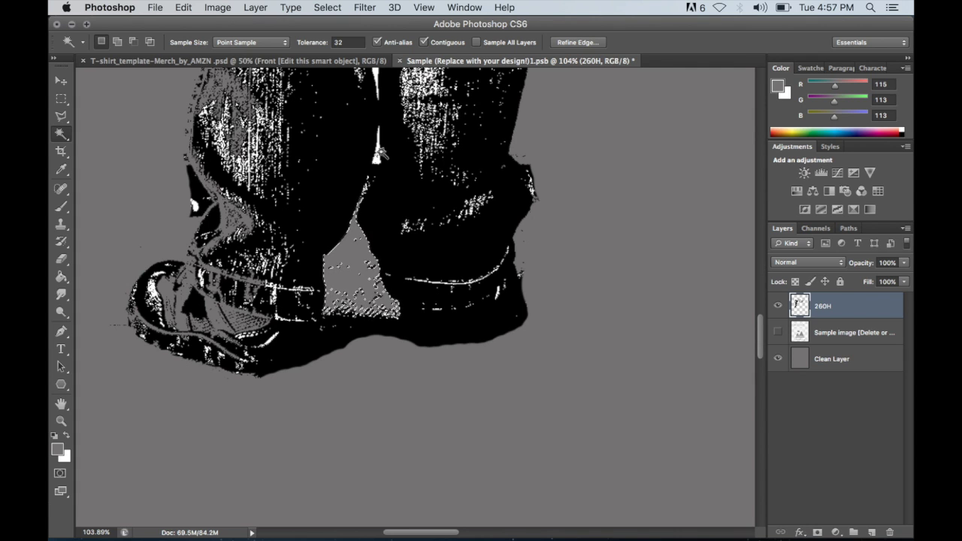
scroll(348, 209, up, 5)
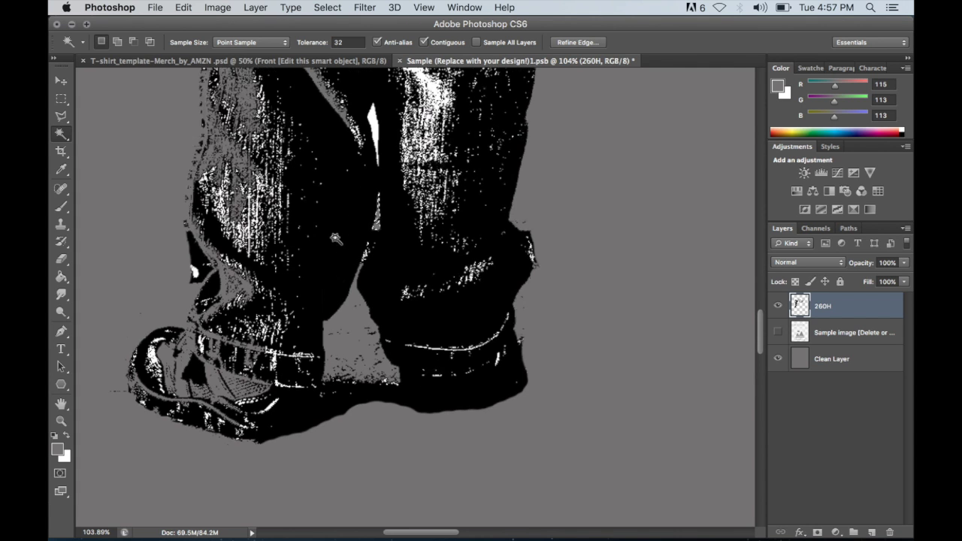
click(373, 251)
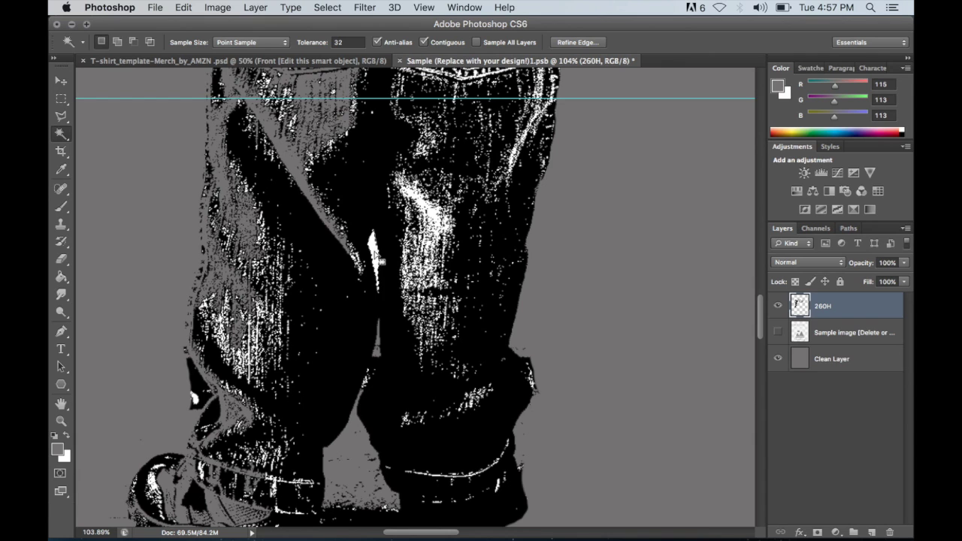
key(Delete)
Select and delete the white highlights on the right leg and jacket, then deselect.
click(413, 196)
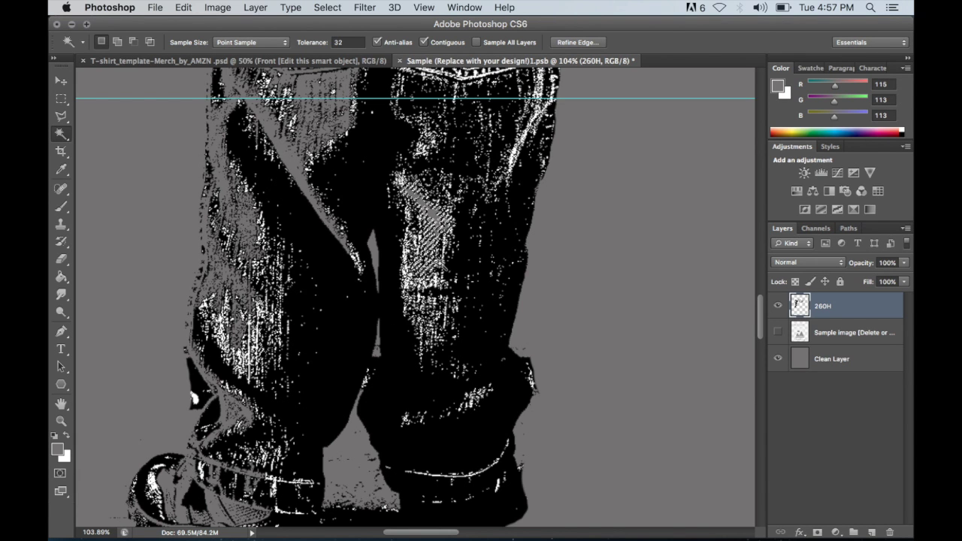
scroll(433, 301, up, 8)
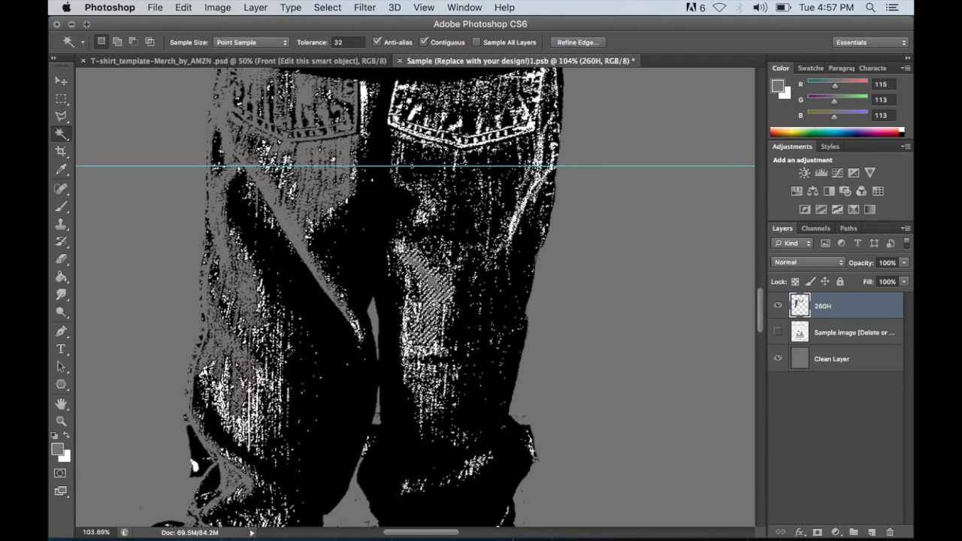
click(362, 248)
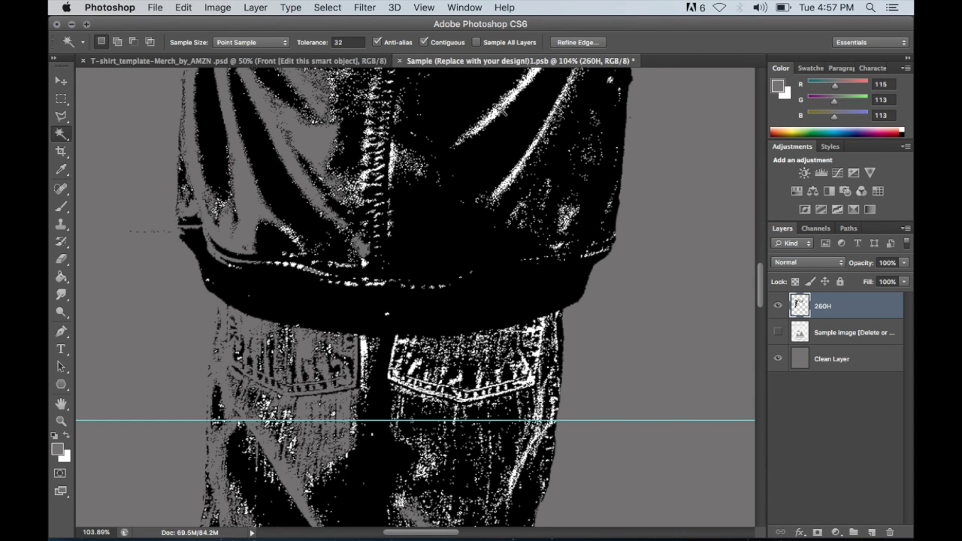
scroll(492, 160, up, 5)
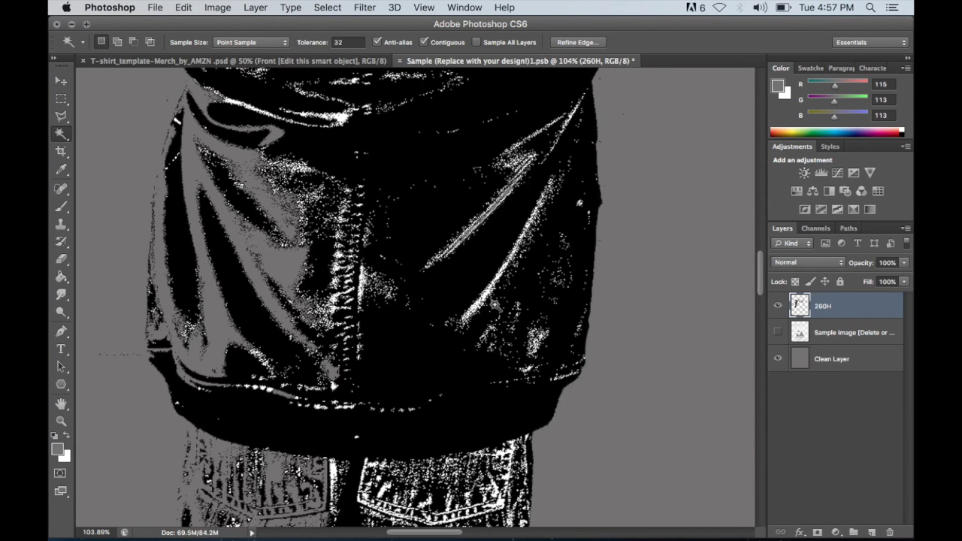
key(Delete)
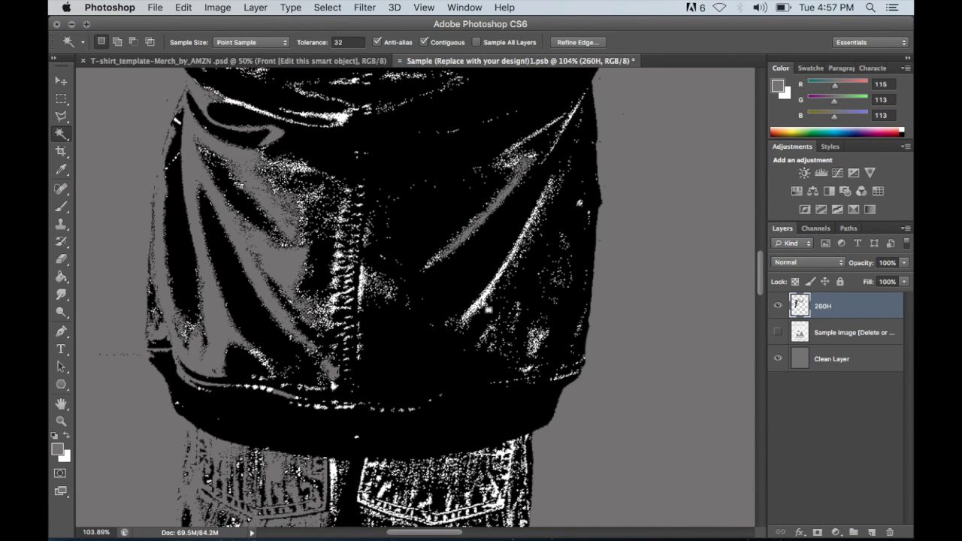
key(super+d)
Select the white highlights on the jacket and its arm.
click(485, 298)
scroll(484, 297, up, 10)
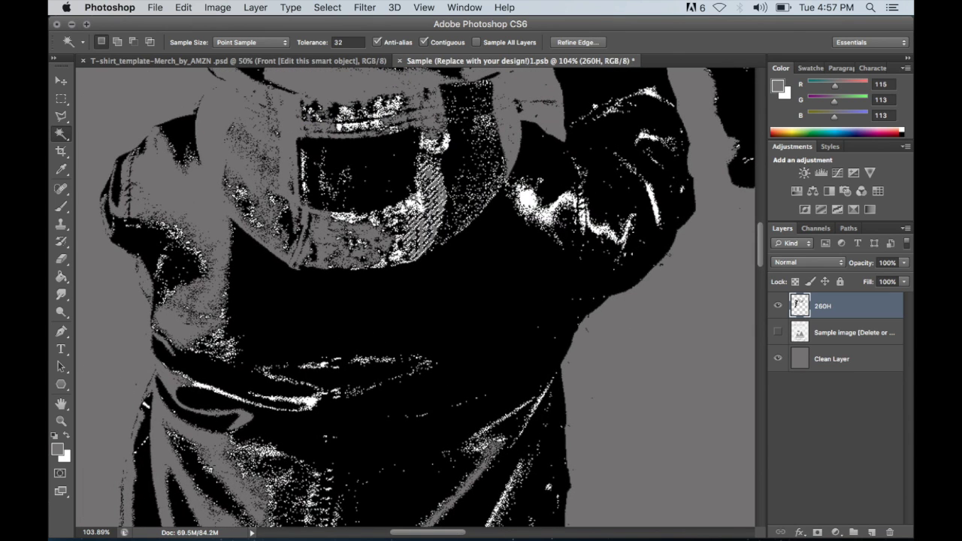
click(535, 224)
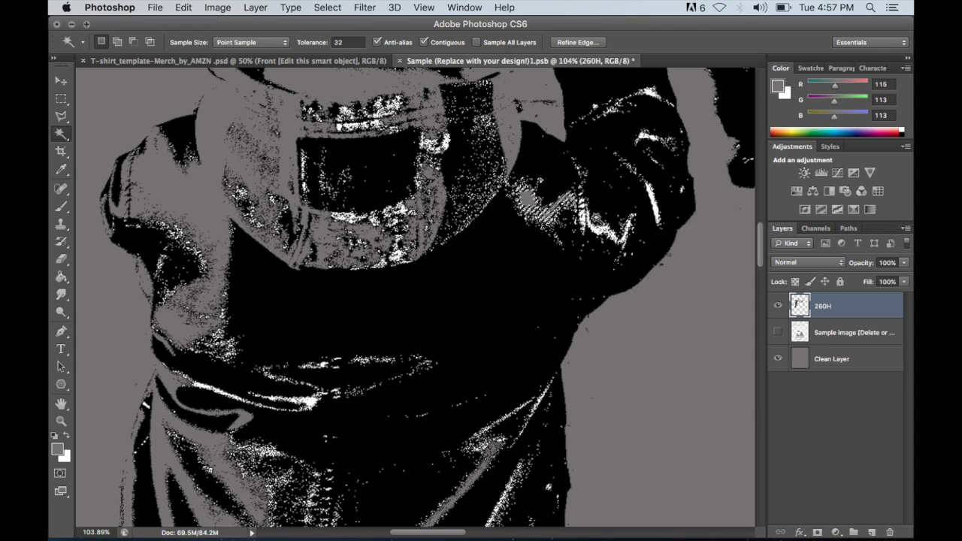
scroll(383, 179, up, 10)
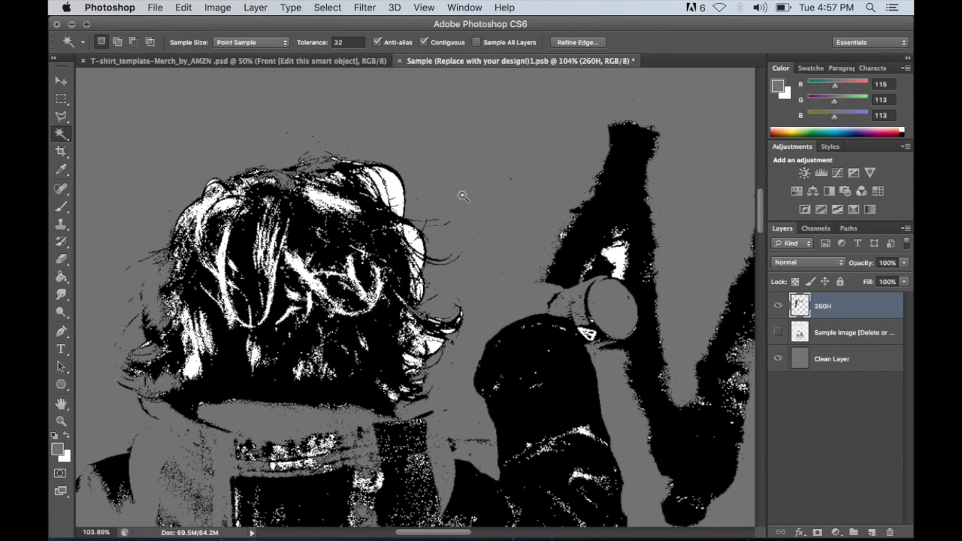
Add the white hair highlights to the selection, delete them, and deselect.
click(381, 181)
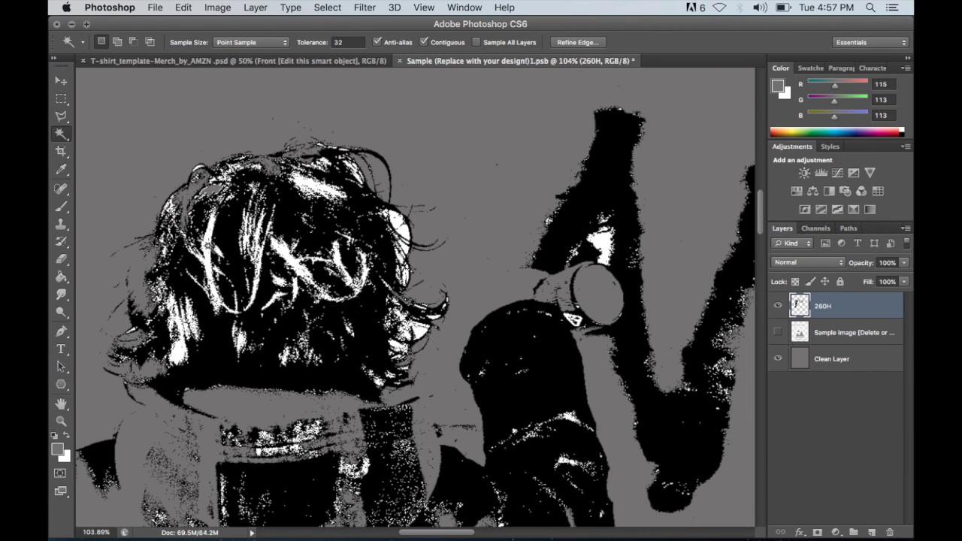
click(178, 331)
click(396, 225)
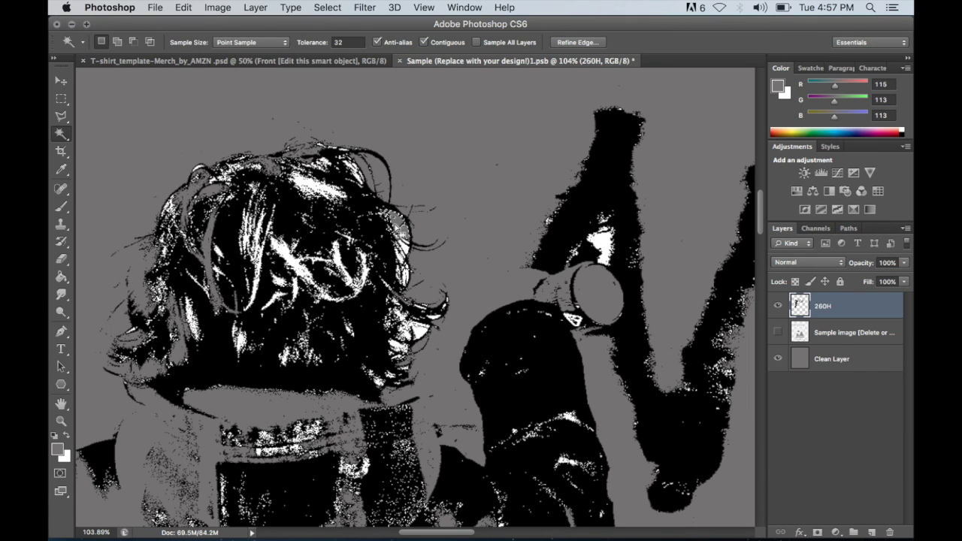
click(314, 183)
click(301, 259)
click(249, 233)
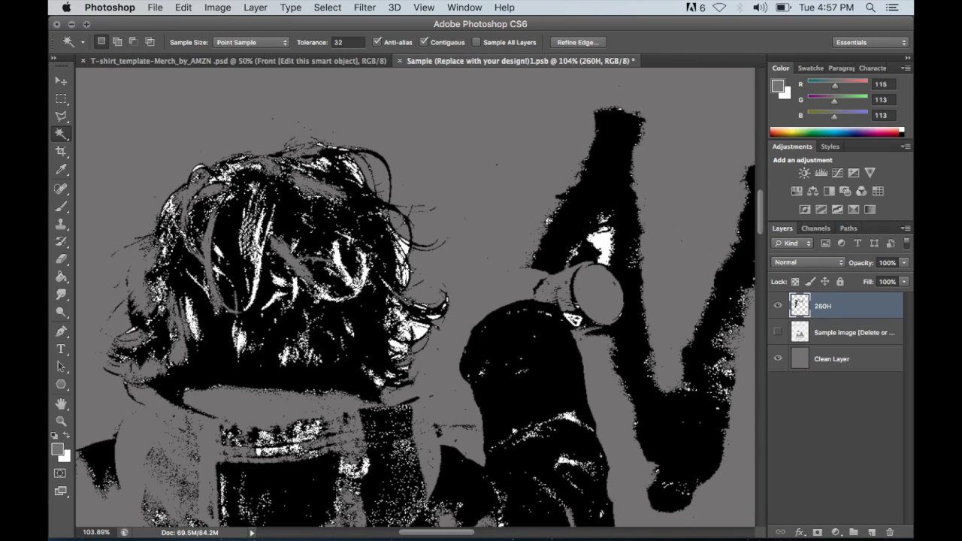
click(255, 289)
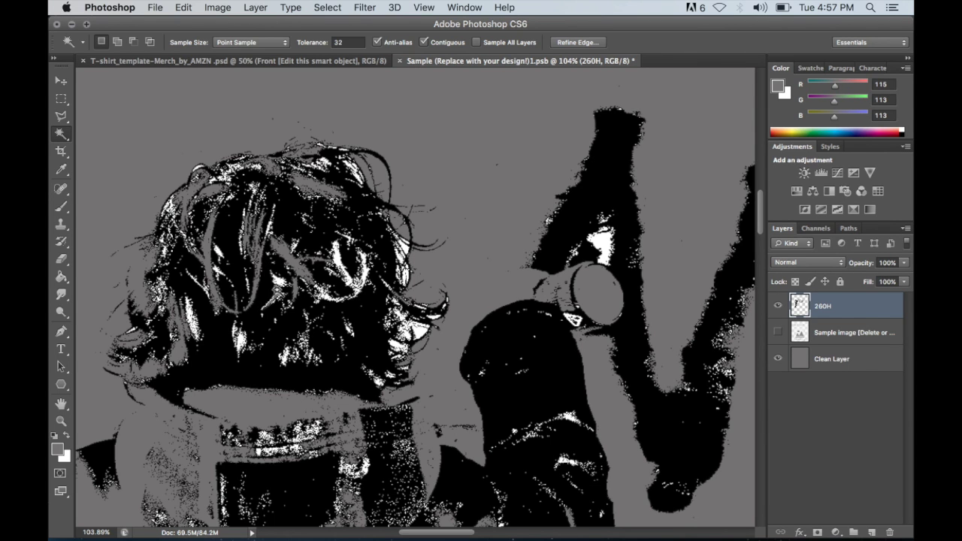
click(272, 298)
key(BackSpace)
key(super+d)
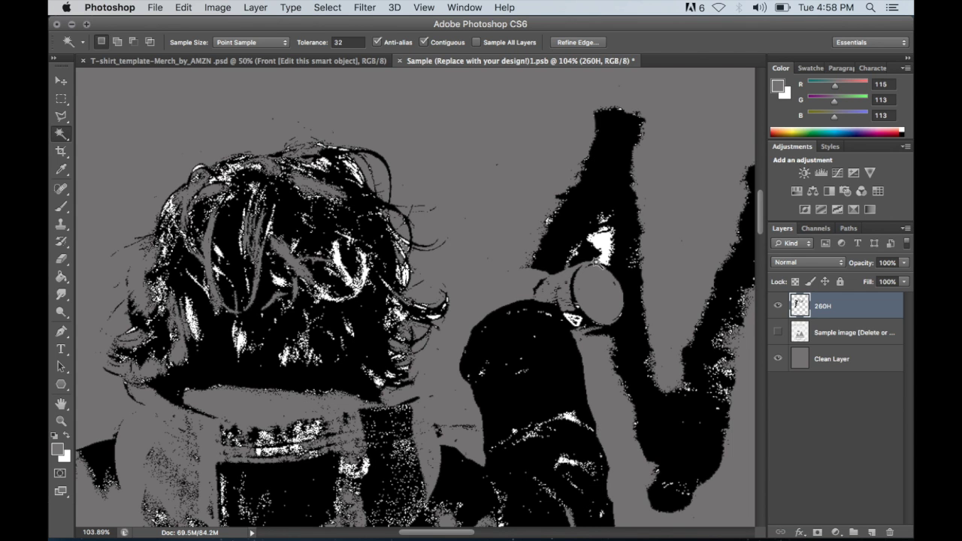
Inspect the cleaned artwork and clear the leftover selection.
scroll(594, 300, right, 10)
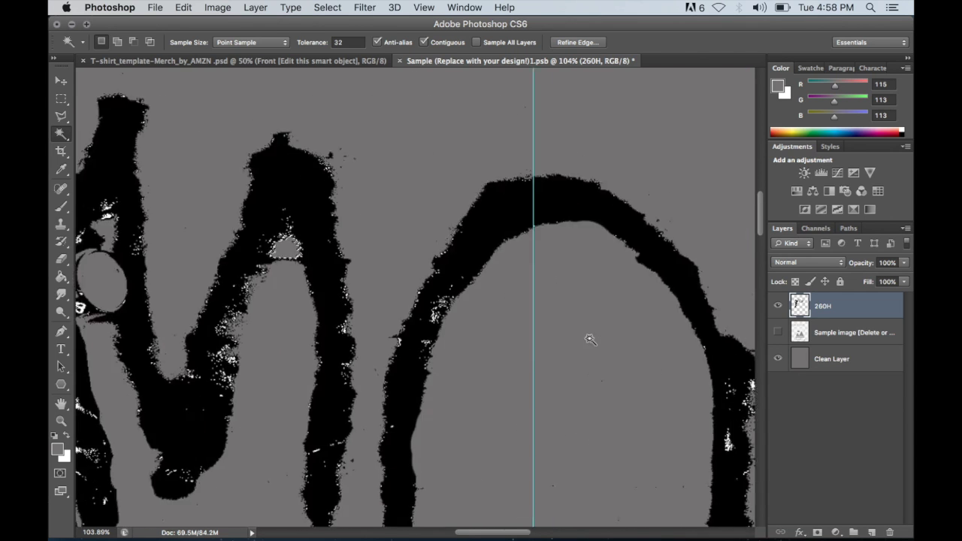
scroll(590, 339, right, 6)
scroll(576, 348, down, 5)
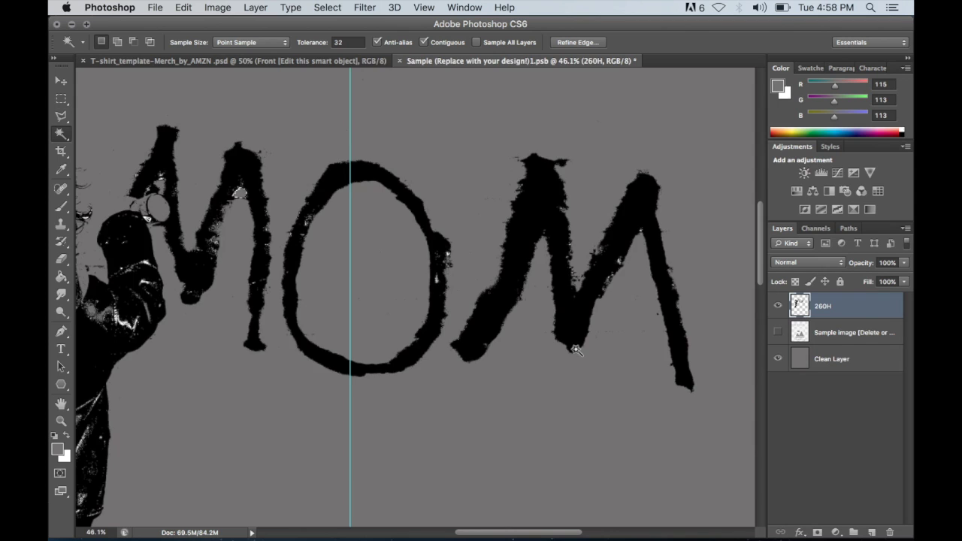
scroll(576, 348, down, 4)
scroll(576, 348, up, 5)
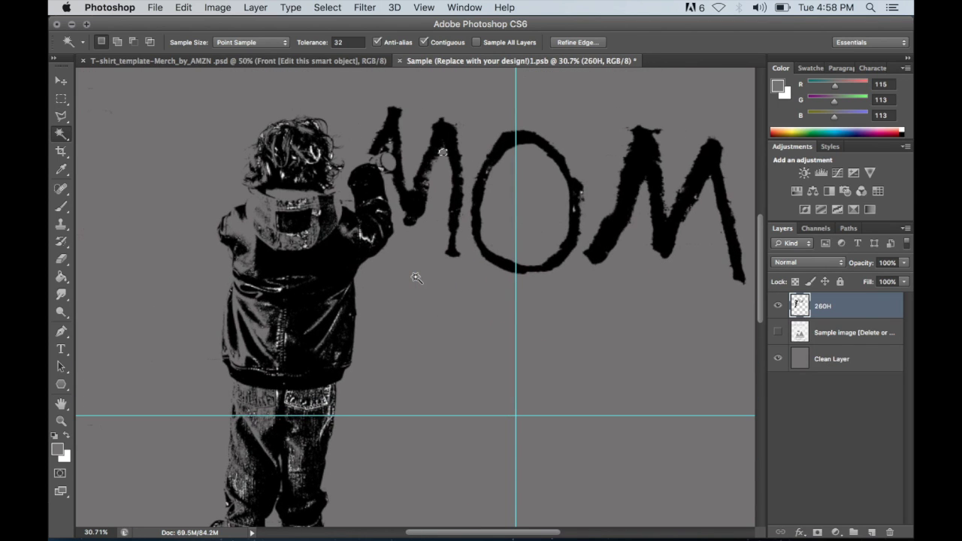
key(super+d)
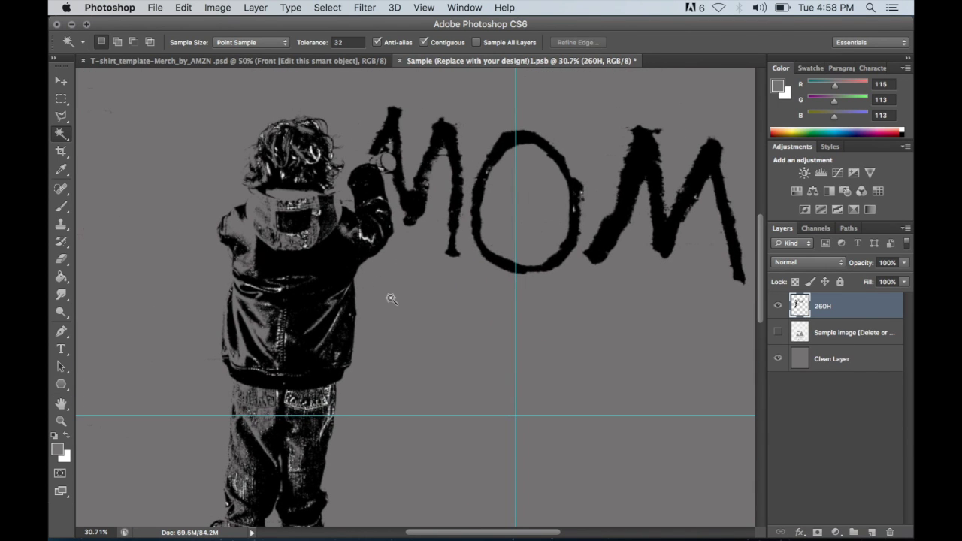
scroll(391, 299, down, 6)
scroll(392, 299, up, 4)
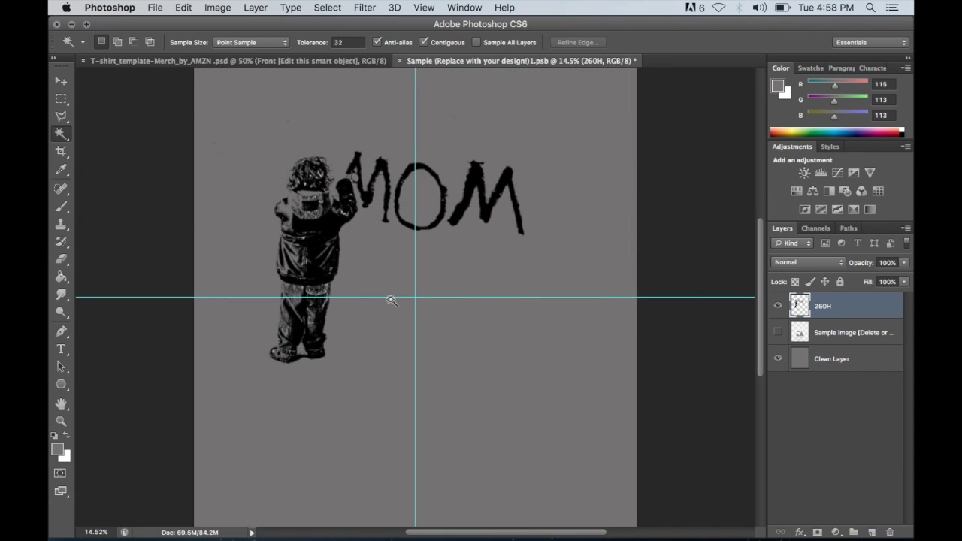
Free Transform the artwork, scaling it to about 133% and nudging it slightly right.
click(179, 7)
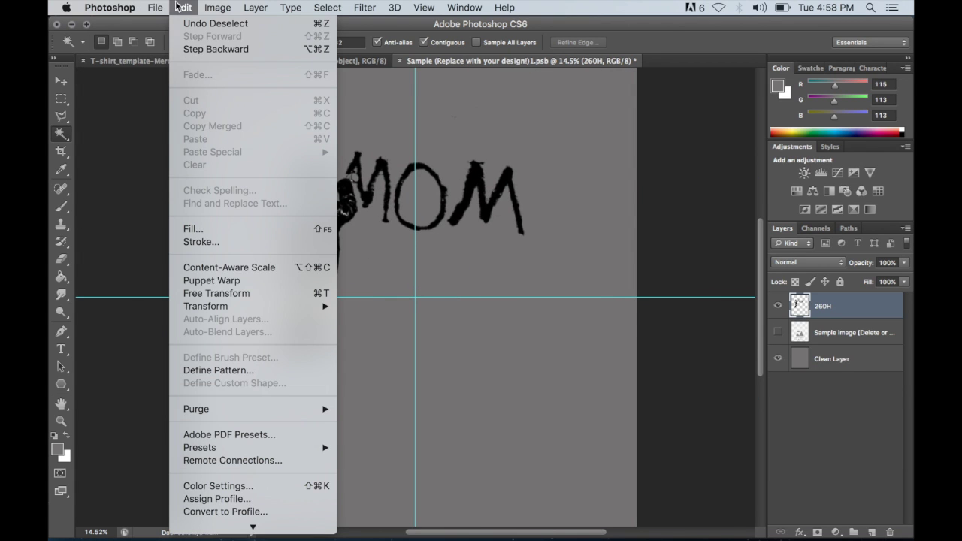
click(236, 294)
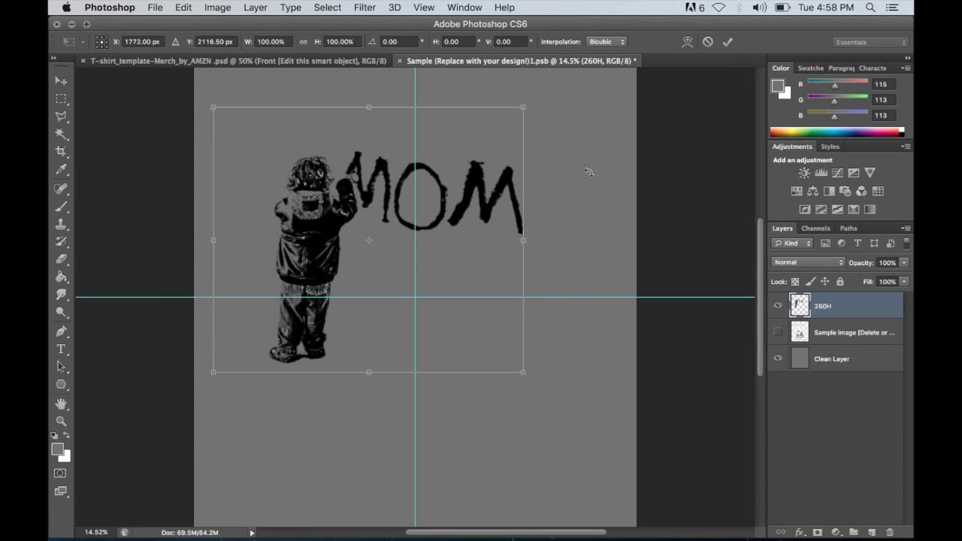
drag(524, 105, 566, 70)
drag(412, 243, 460, 242)
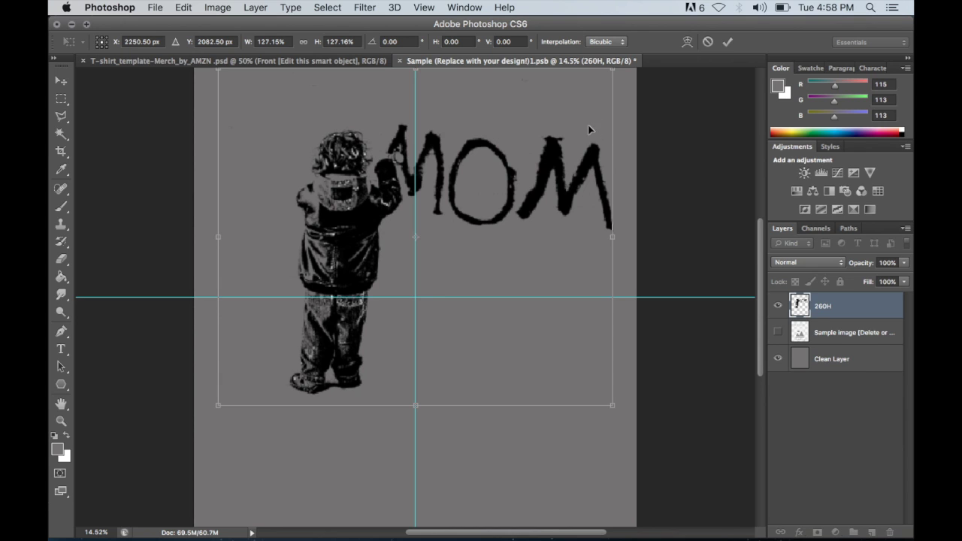
scroll(588, 125, up, 2)
drag(613, 98, 624, 81)
scroll(468, 212, down, 1)
scroll(468, 212, down, 5)
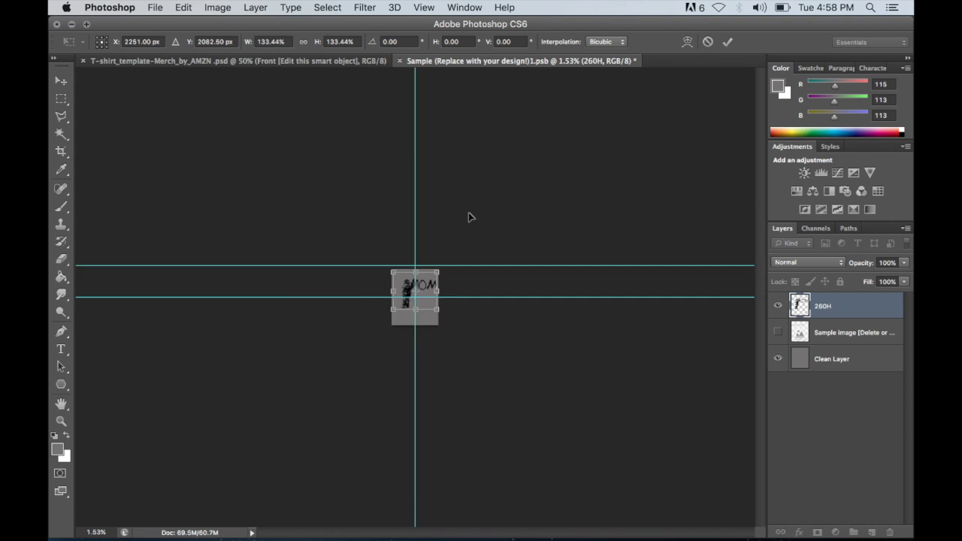
scroll(468, 214, up, 2)
scroll(425, 274, up, 5)
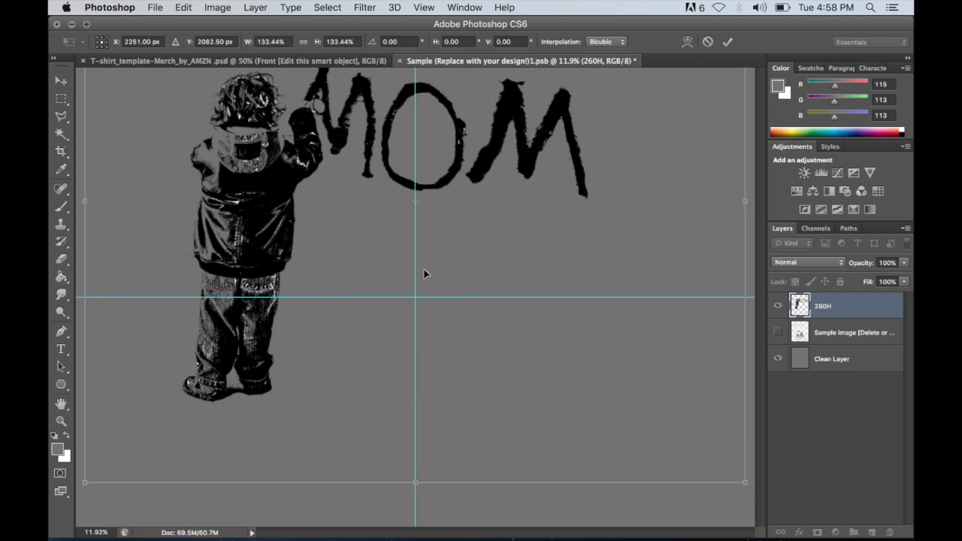
scroll(426, 274, down, 1)
scroll(426, 273, up, 1)
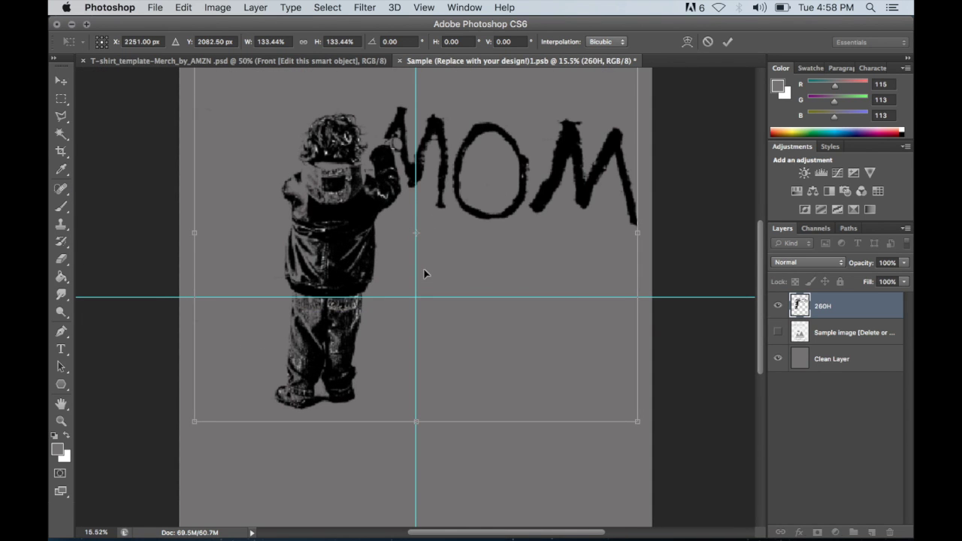
scroll(449, 265, down, 5)
scroll(451, 263, up, 4)
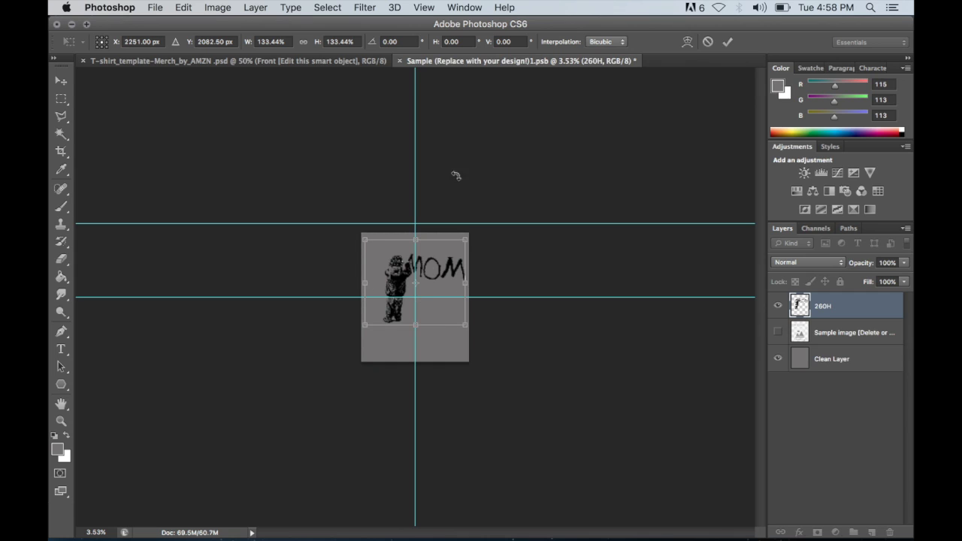
Commit the transform, select all, and hide the grey Clean Layer to check transparency.
click(730, 41)
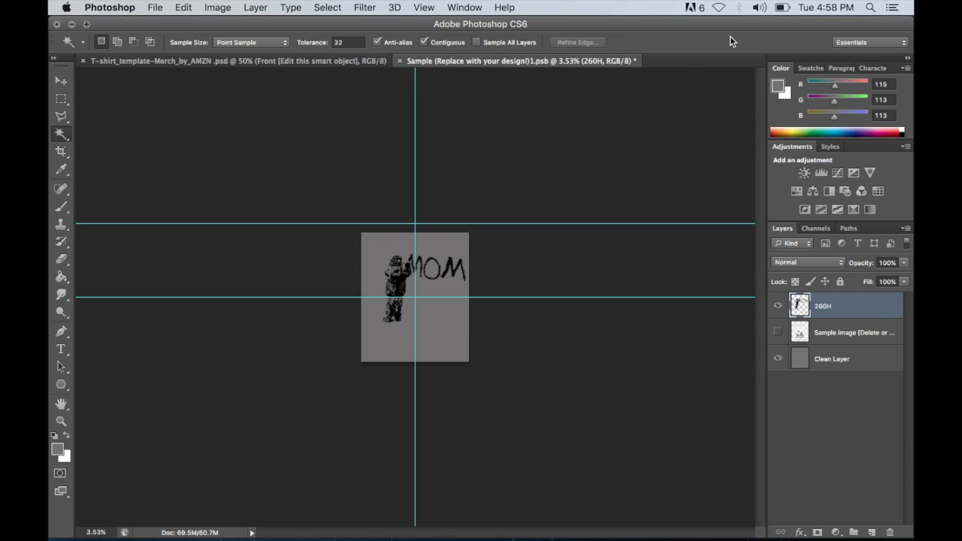
key(super+a)
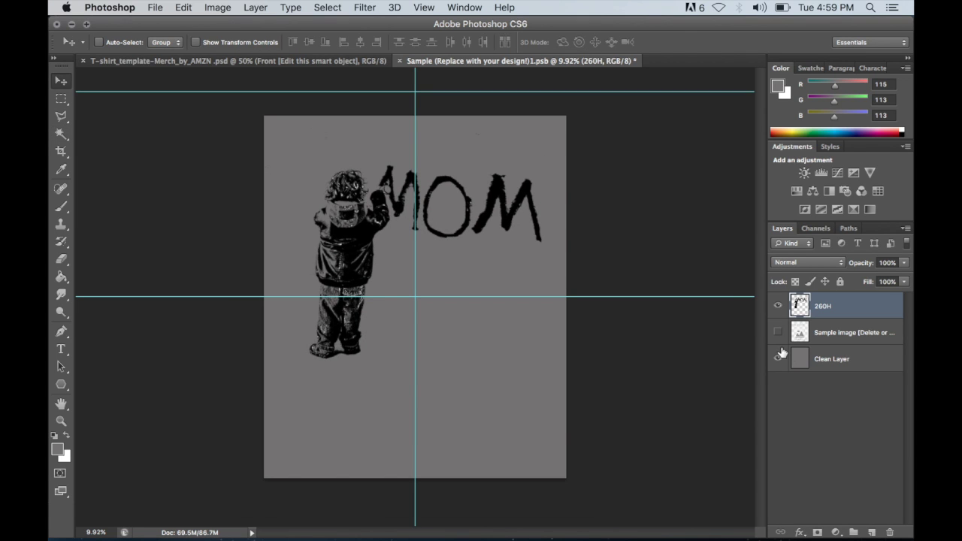
click(779, 359)
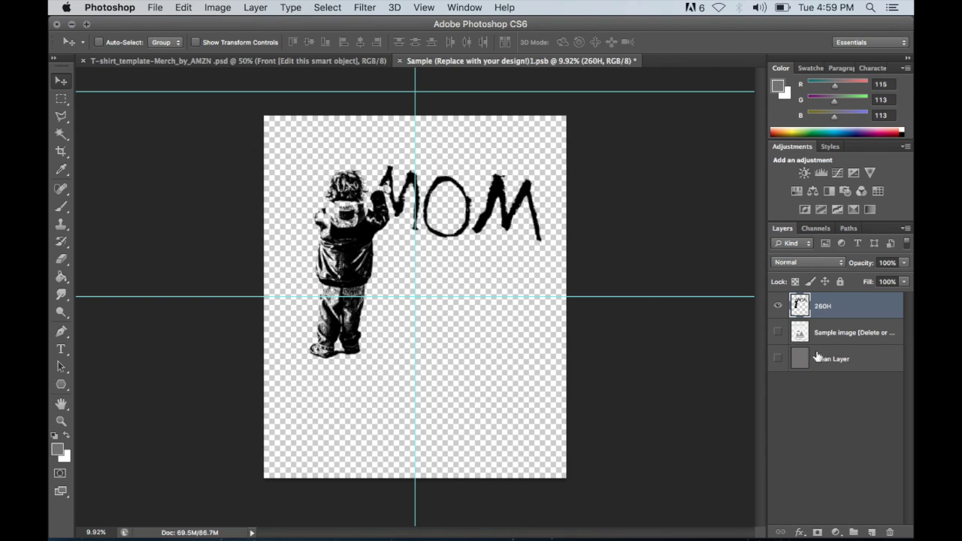
Select the Clean Layer, make it visible again, and pick a near-black foreground colour.
click(841, 360)
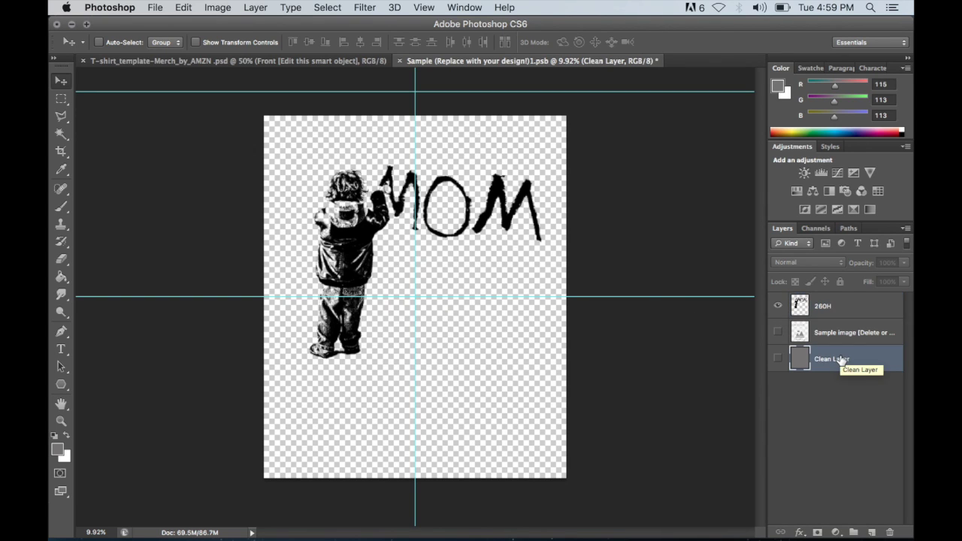
click(779, 359)
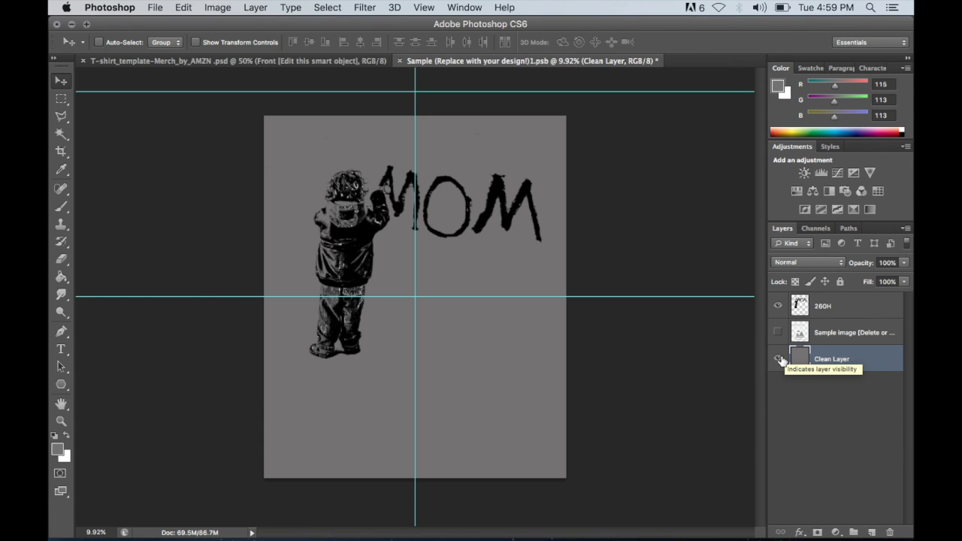
click(54, 448)
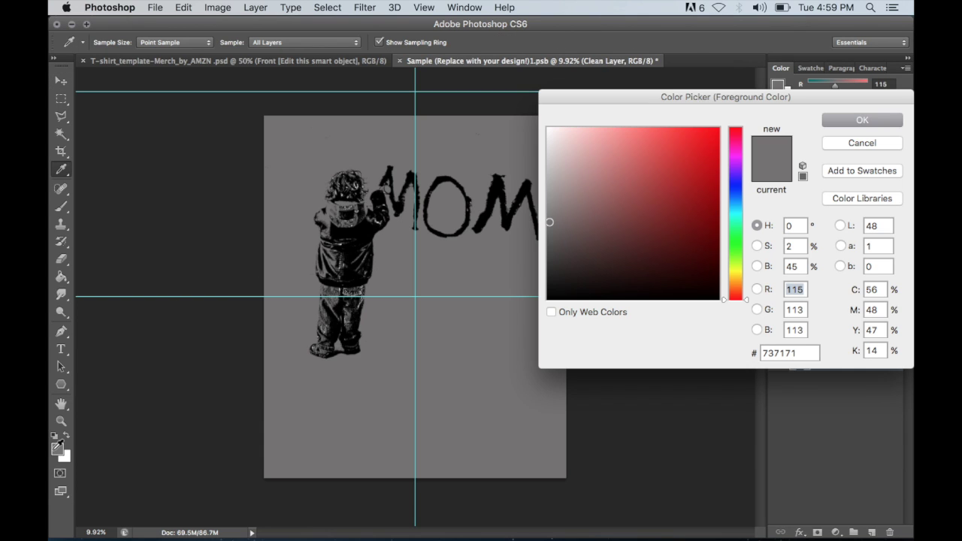
click(551, 297)
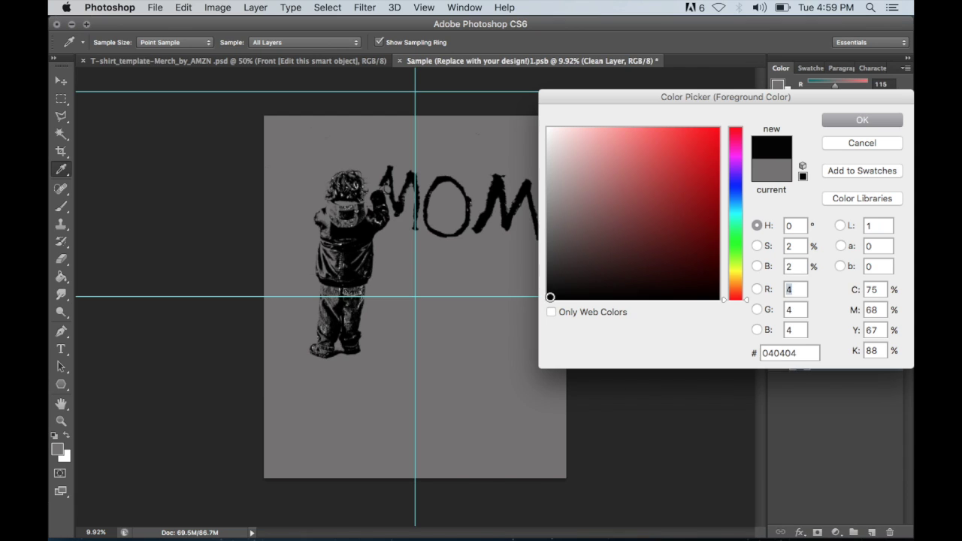
drag(548, 297, 547, 299)
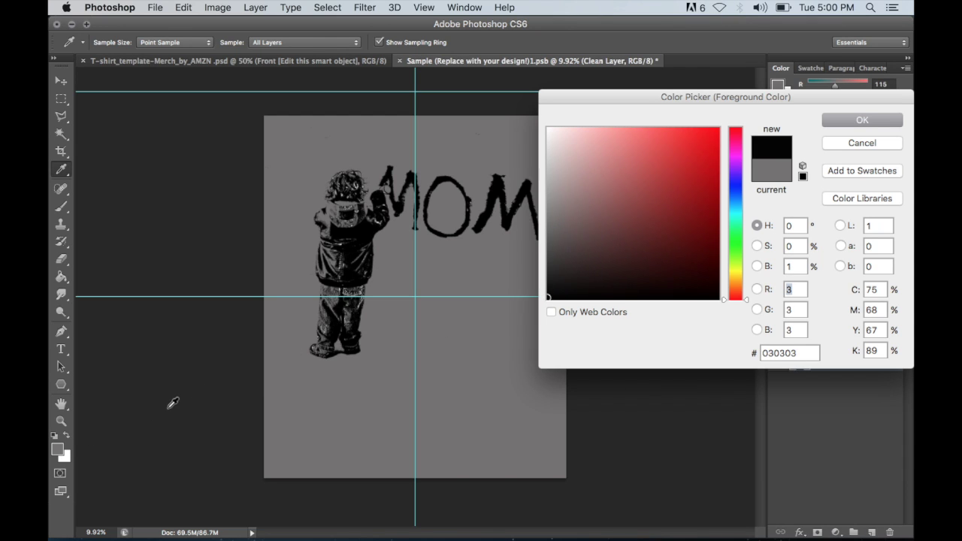
click(863, 123)
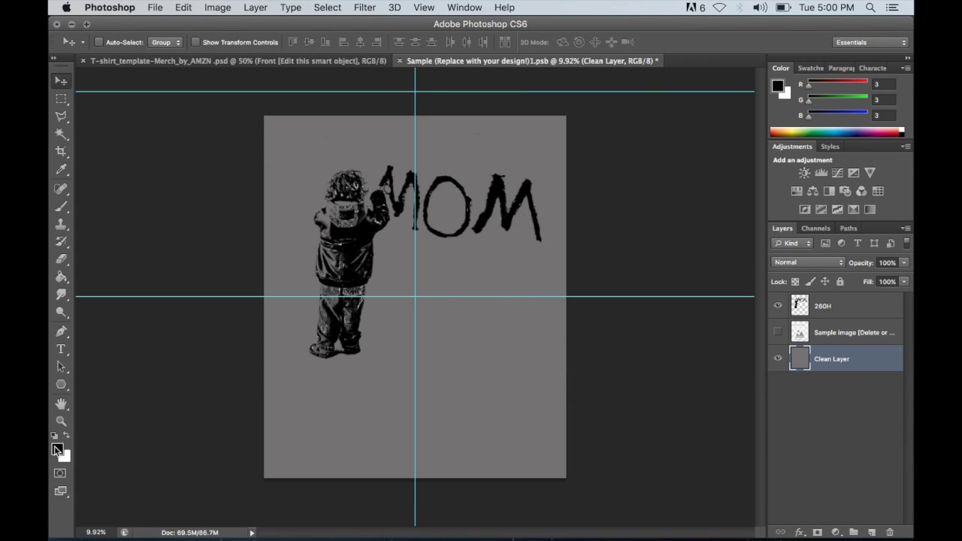
Set the foreground colour to pure black 000000 in the Color Picker.
click(57, 449)
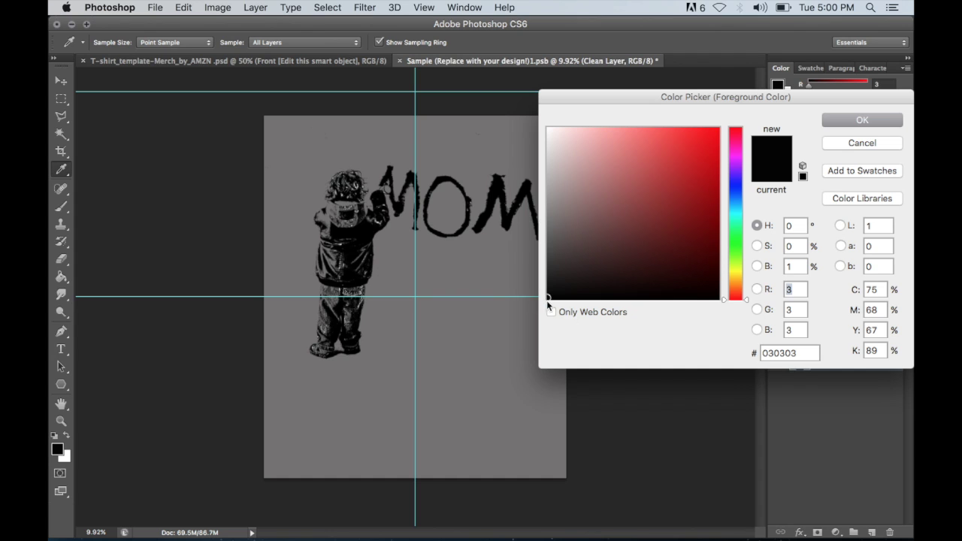
drag(551, 297, 535, 314)
click(854, 121)
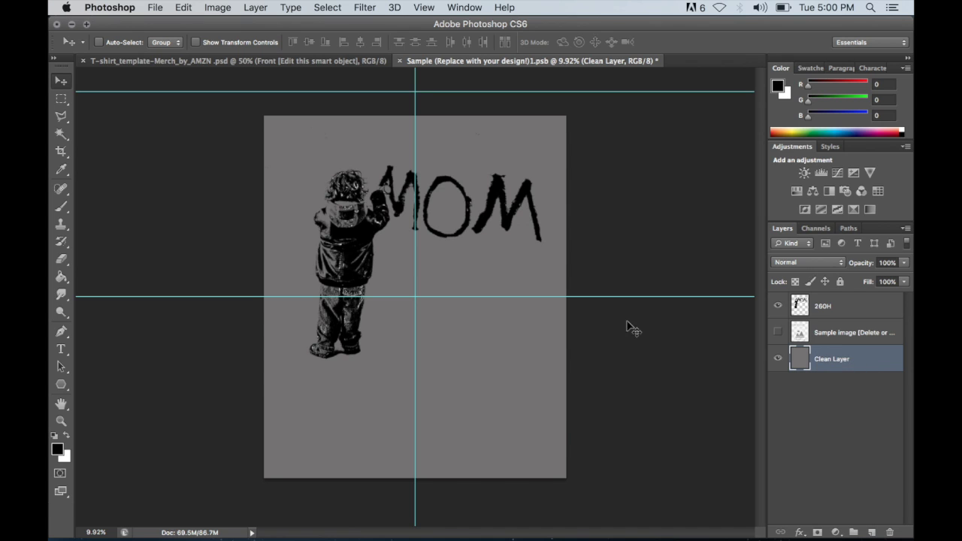
Fill the Clean Layer using Foreground Color (black) in the Fill dialog.
click(164, 6)
mouse_move(178, 7)
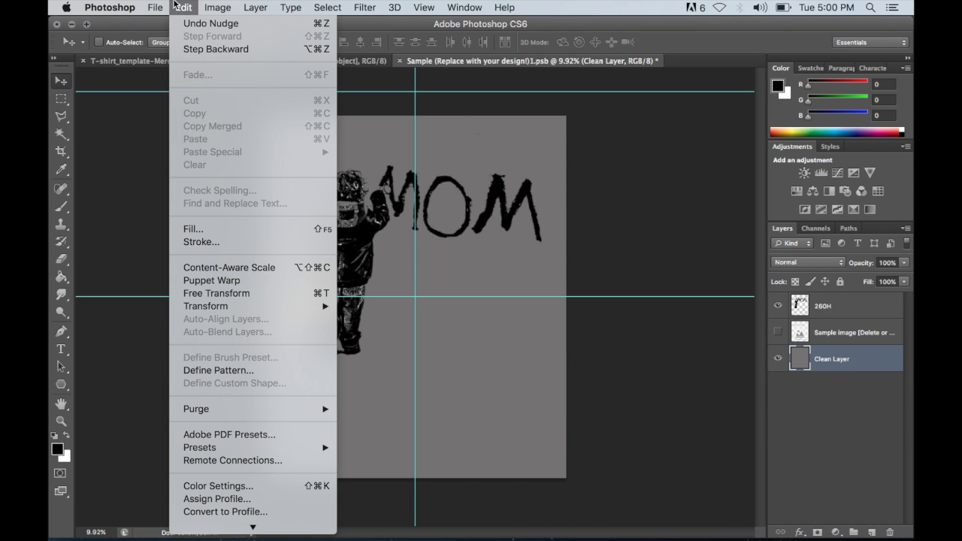
click(194, 229)
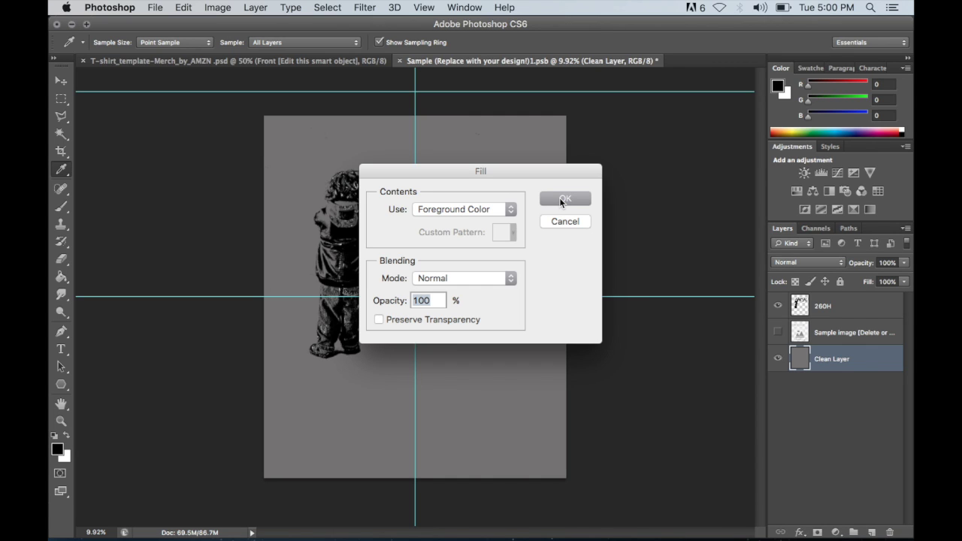
click(445, 217)
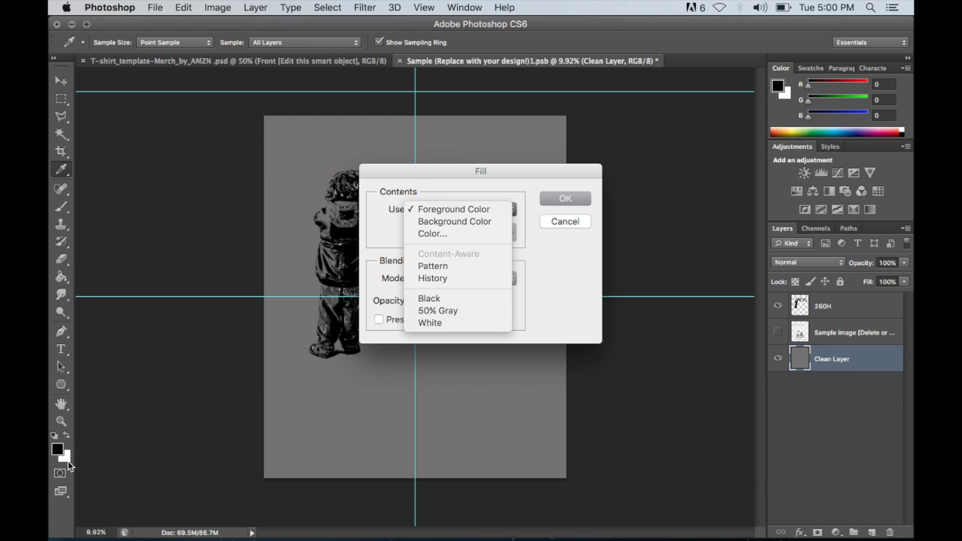
click(445, 210)
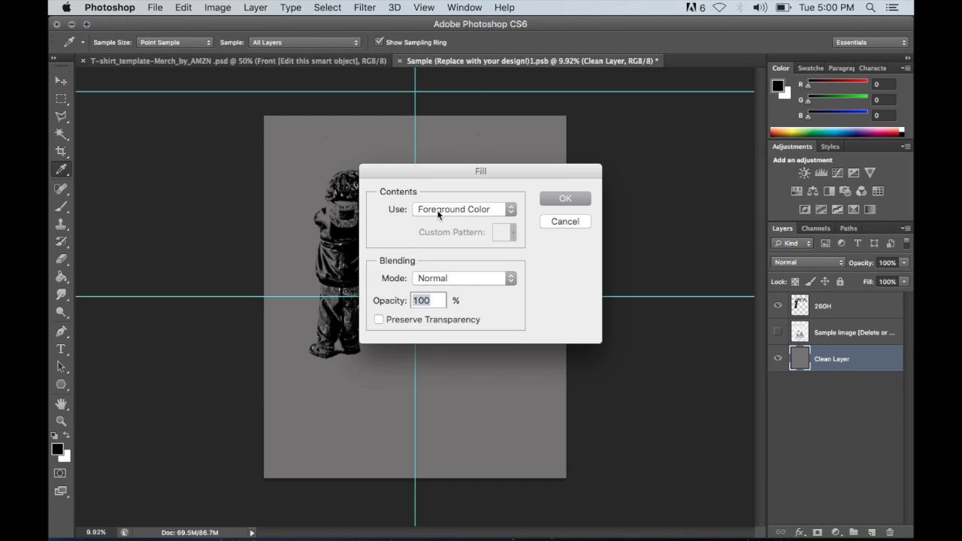
click(566, 198)
key(v)
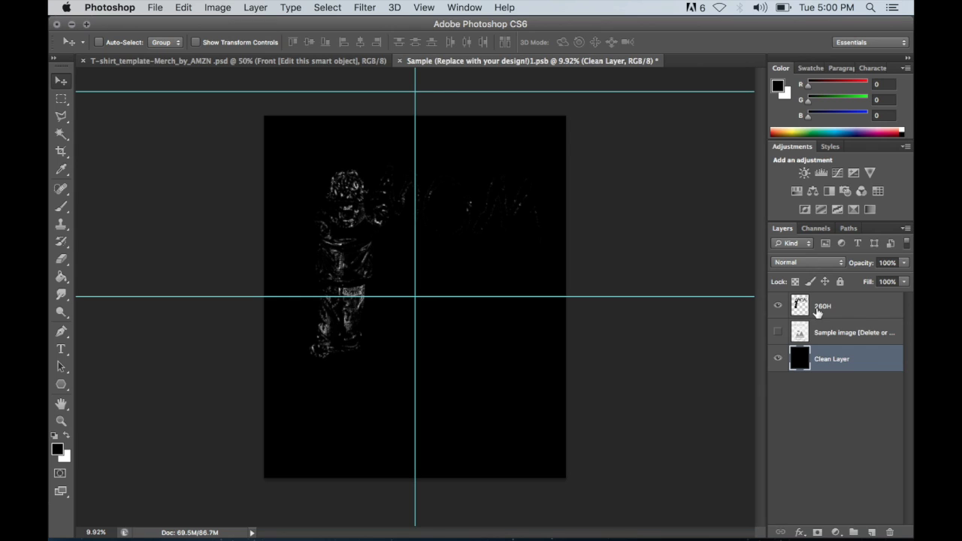
Select the 260H layer and apply Image > Adjustments > Invert to turn the artwork white.
click(822, 311)
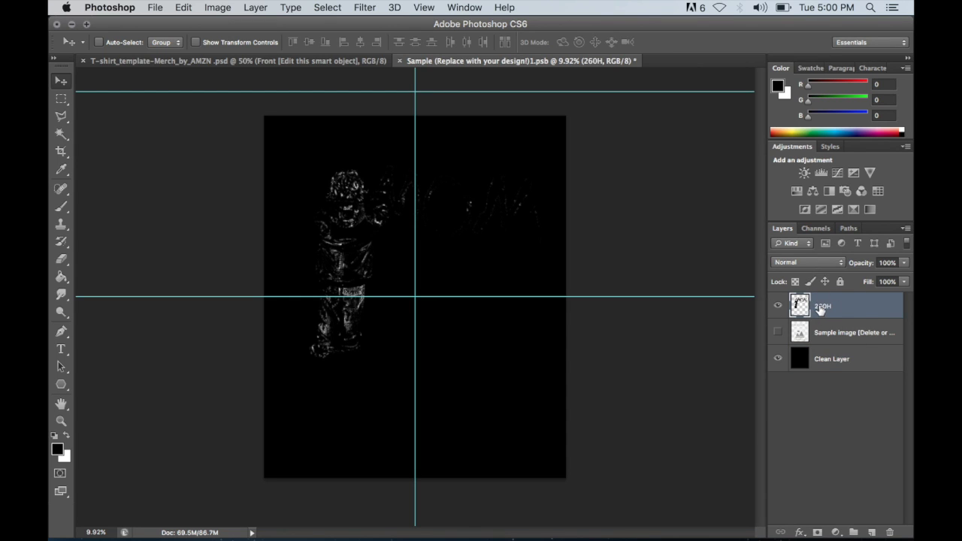
click(218, 7)
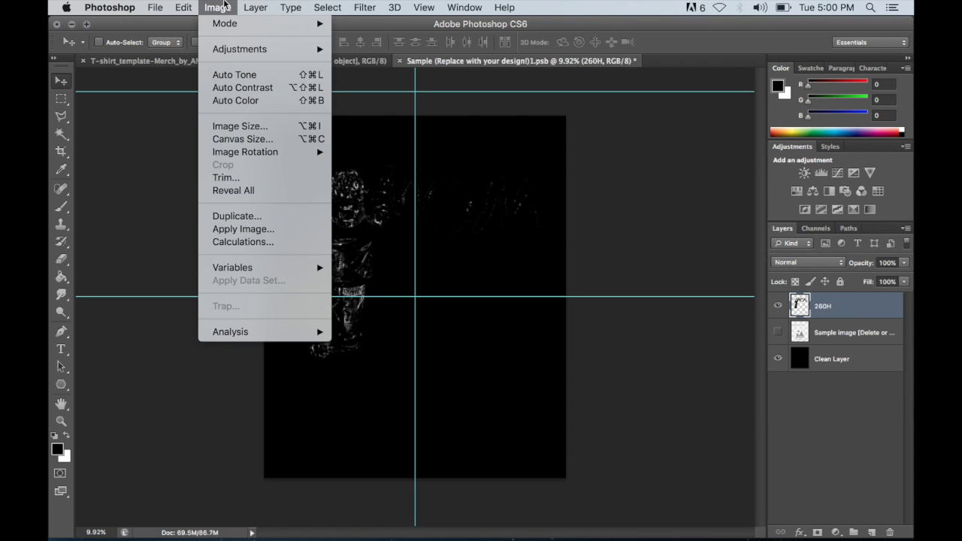
mouse_move(259, 51)
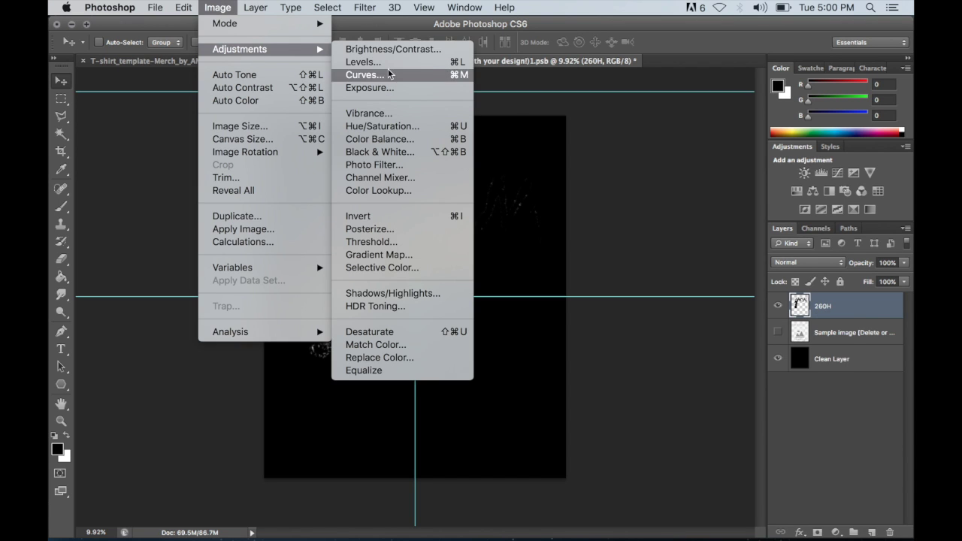
click(361, 215)
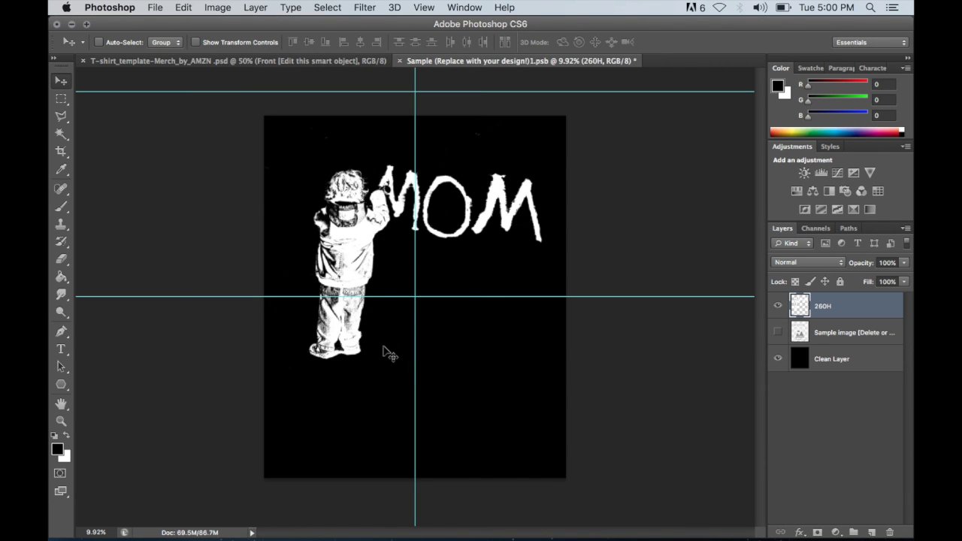
scroll(384, 344, up, 5)
scroll(385, 344, down, 5)
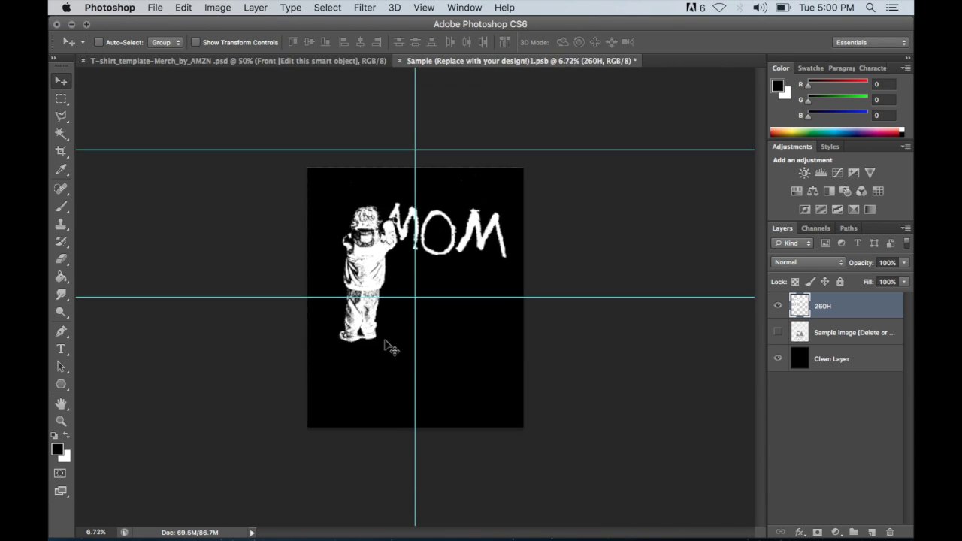
scroll(385, 344, up, 3)
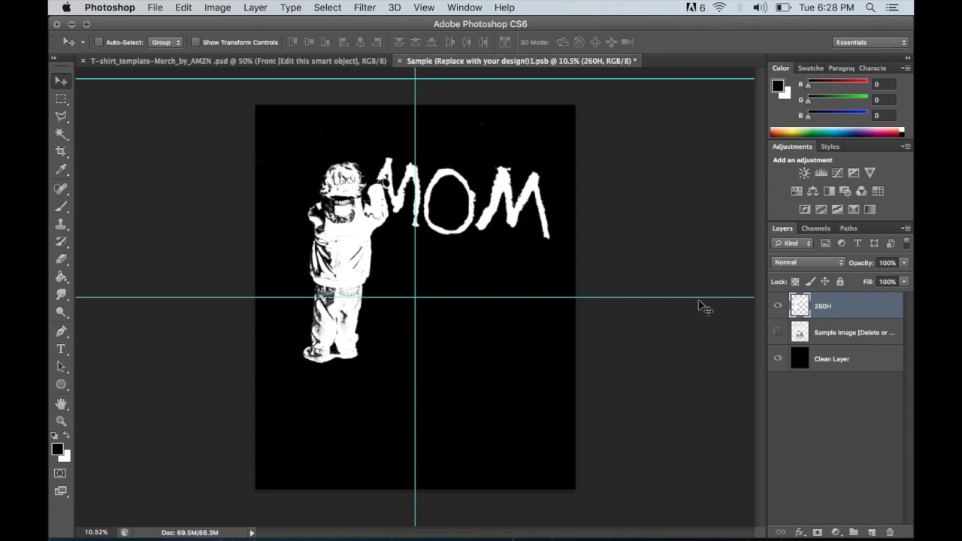
Hide the black Clean Layer and save the white artwork as PNG graffiti.png on the Desktop.
click(839, 360)
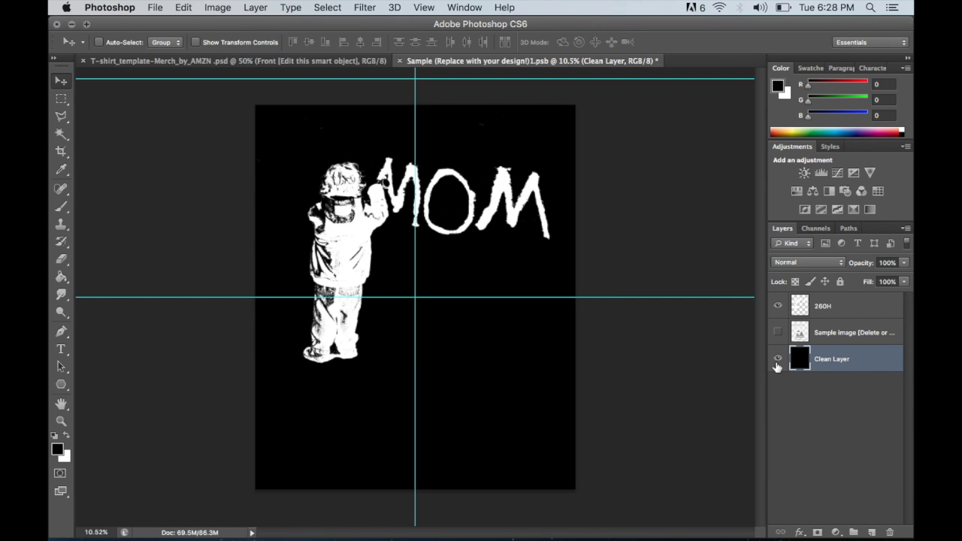
click(777, 363)
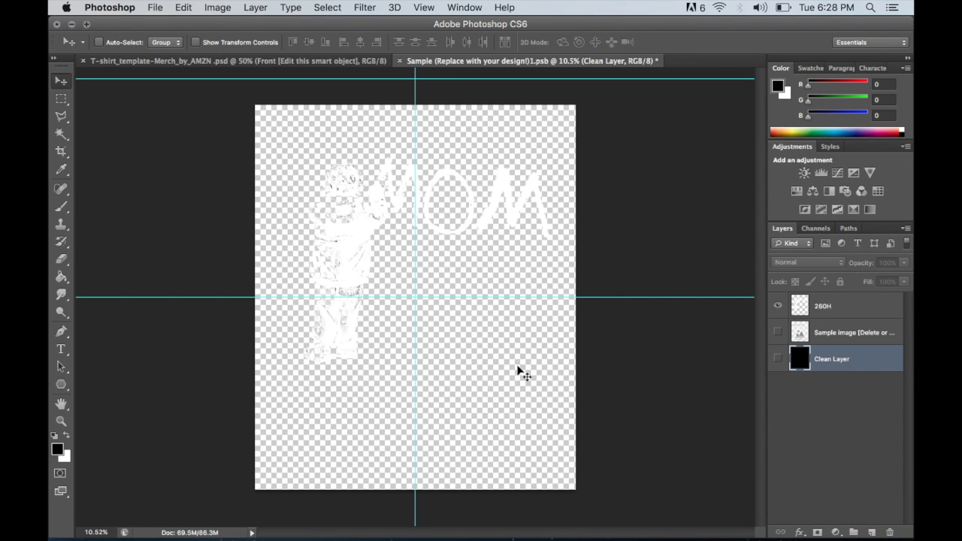
click(155, 7)
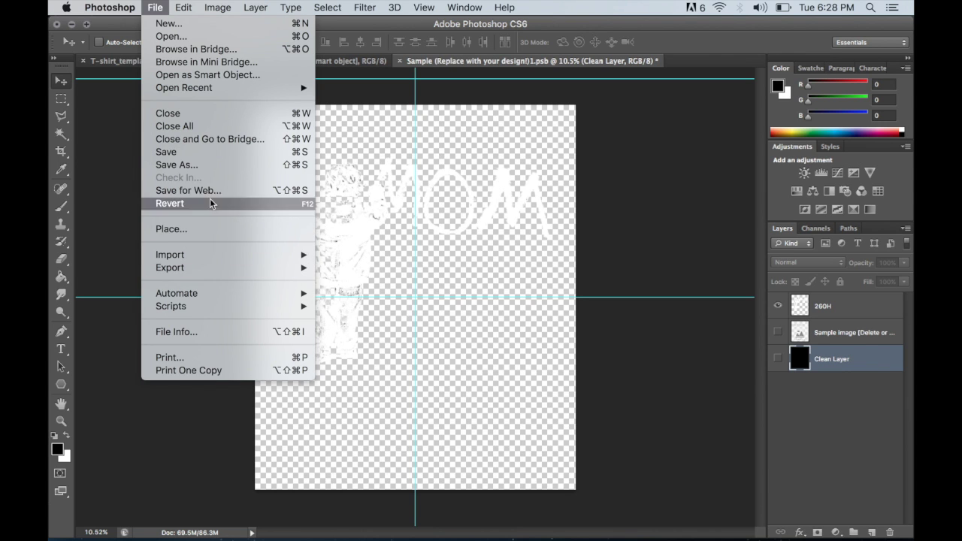
click(200, 165)
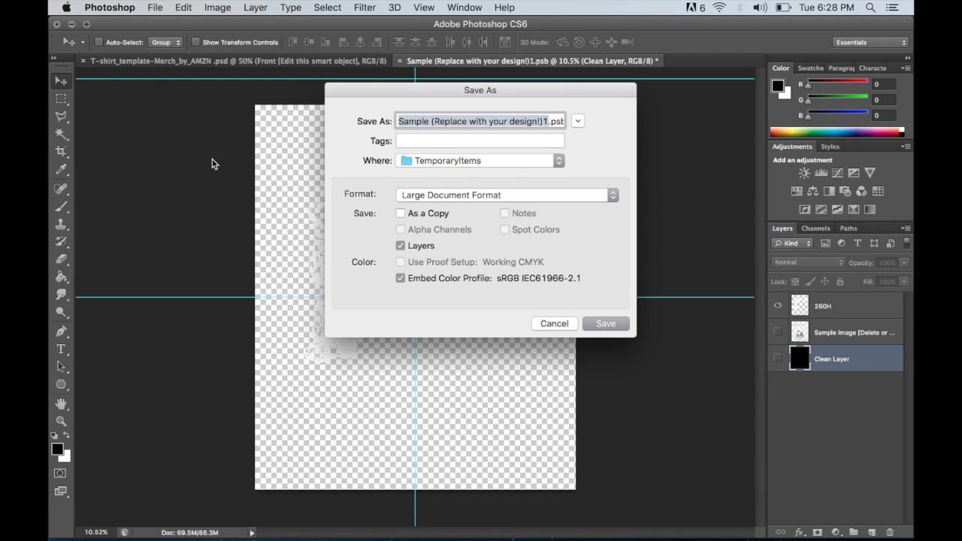
click(502, 196)
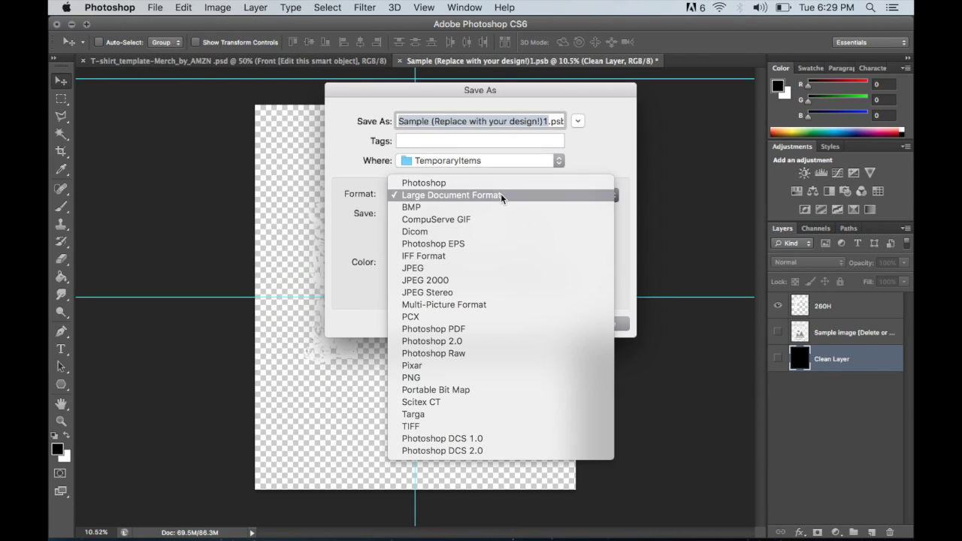
click(467, 376)
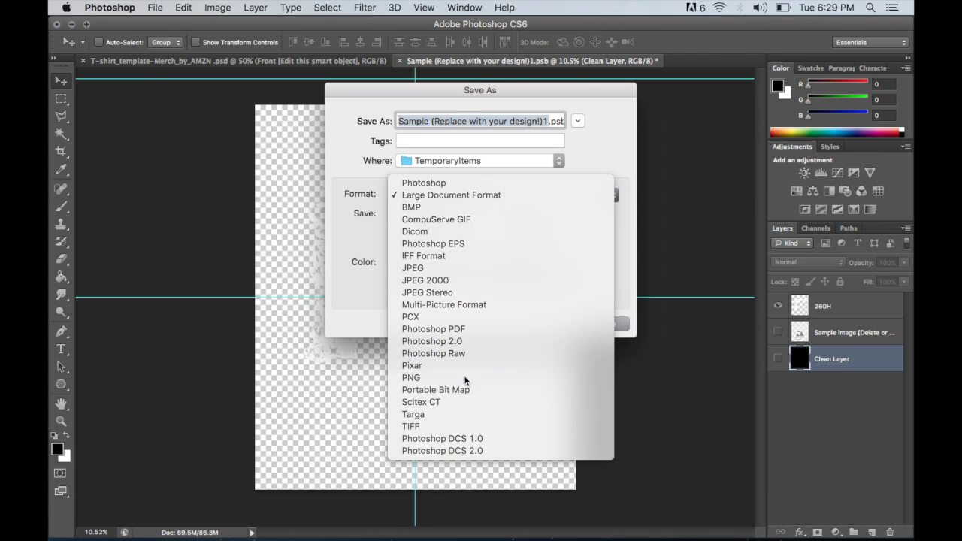
click(442, 167)
click(428, 286)
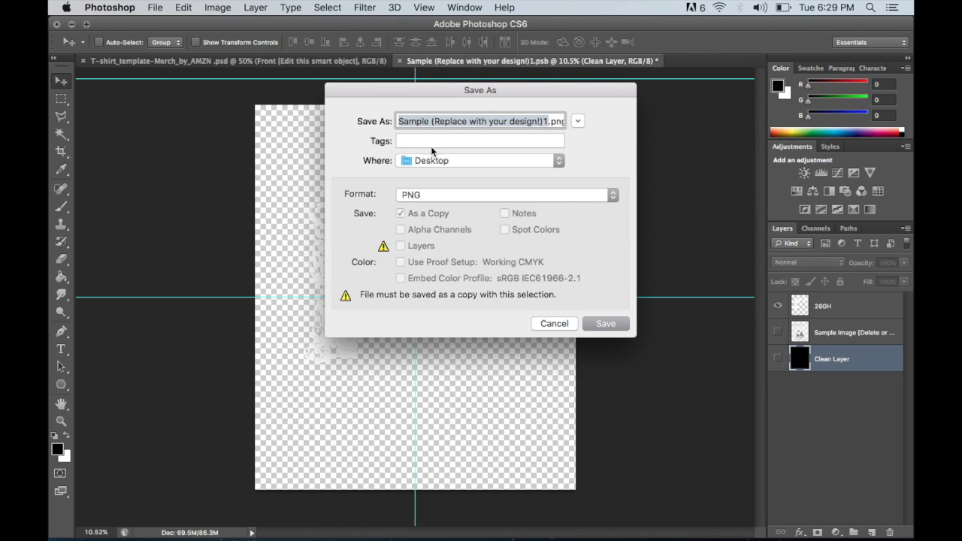
text(graffiti)
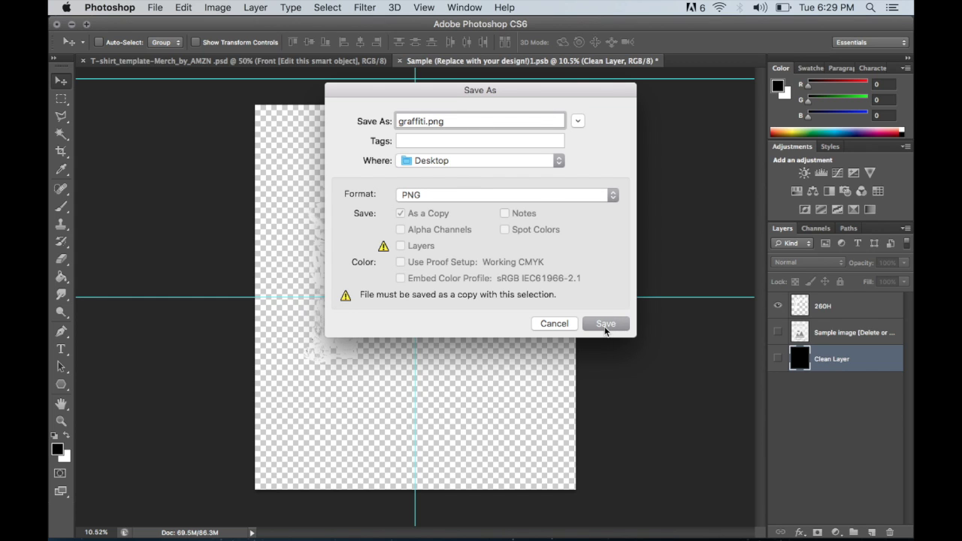
click(605, 328)
click(521, 182)
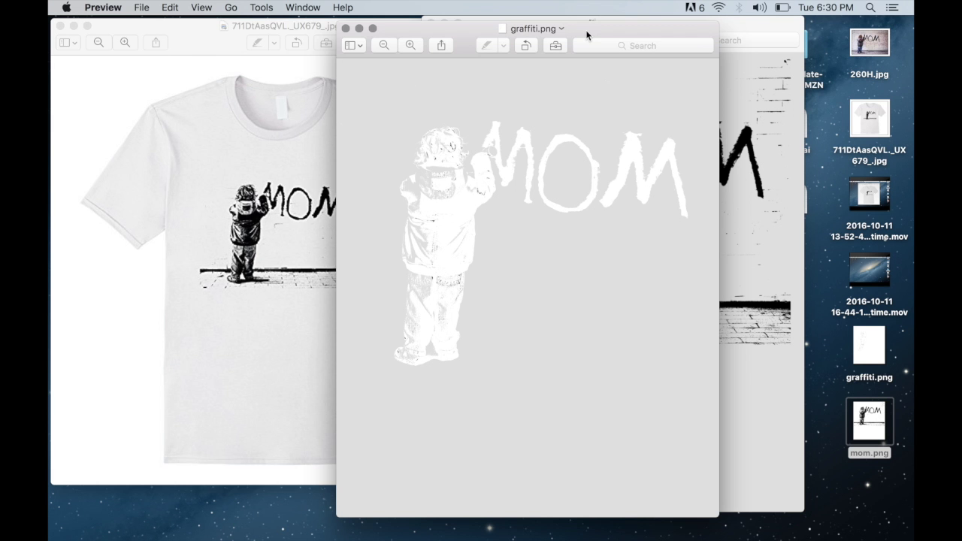
Close the graffiti.png and mom.png windows, then shift the T-shirt mockup window right.
mouse_move(530, 29)
mouse_down()
mouse_move(476, 29)
mouse_move(512, 26)
mouse_up()
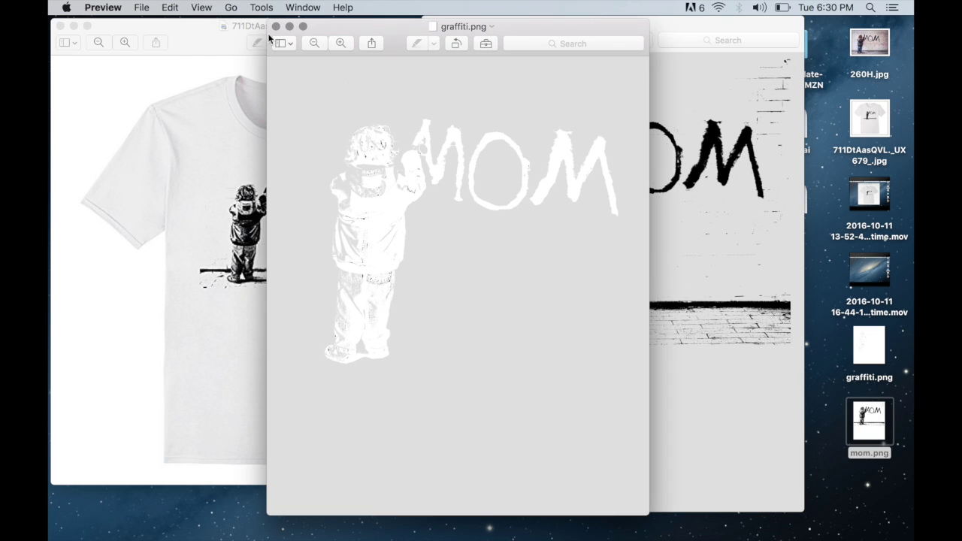
click(276, 27)
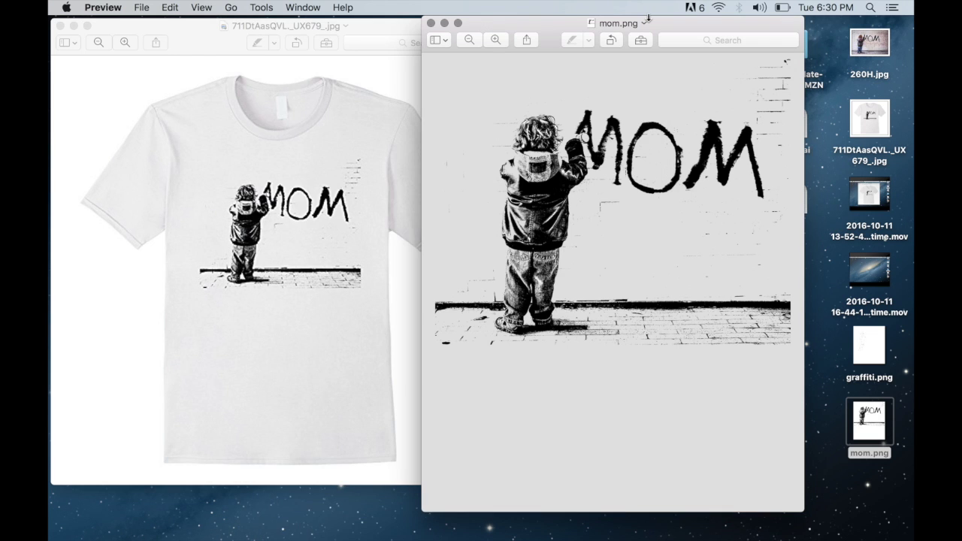
drag(648, 18, 547, 37)
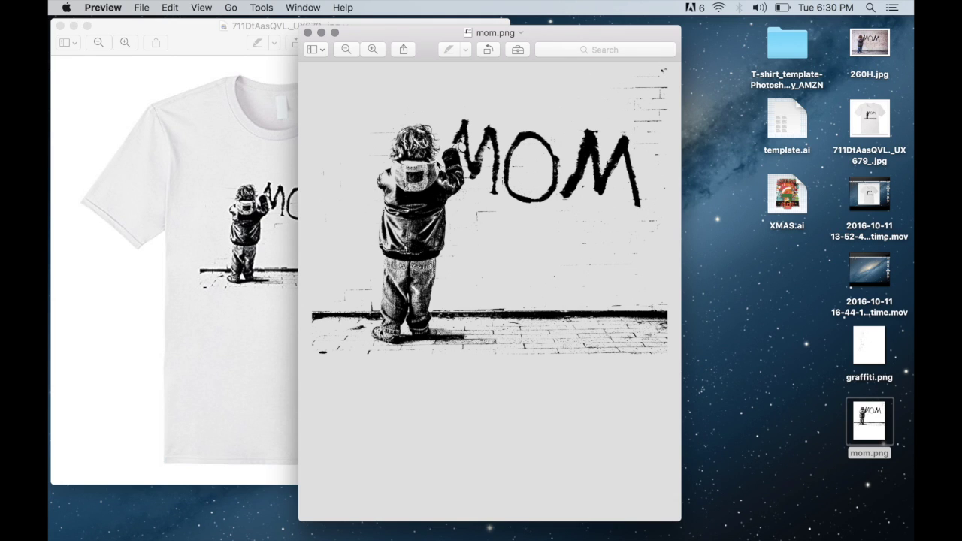
click(307, 32)
drag(200, 31, 380, 29)
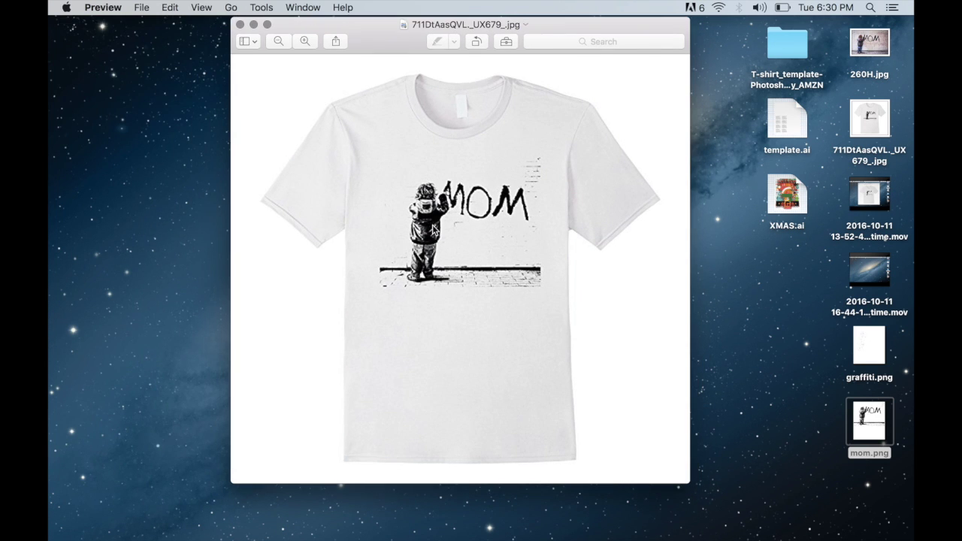
Zoom in on the T-shirt mockup to inspect the printed boy-painting-MOM graffiti.
scroll(447, 217, up, 3)
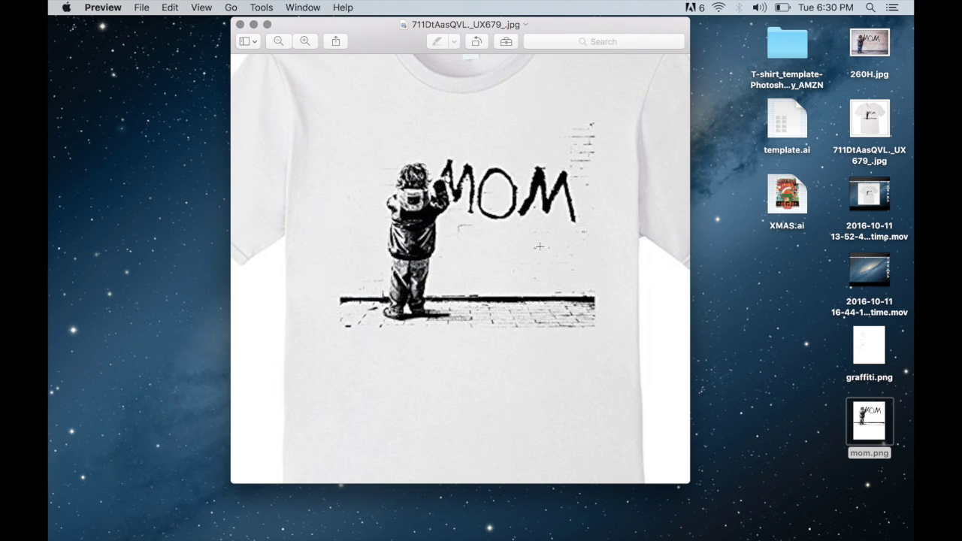
scroll(539, 246, up, 2)
scroll(539, 246, down, 2)
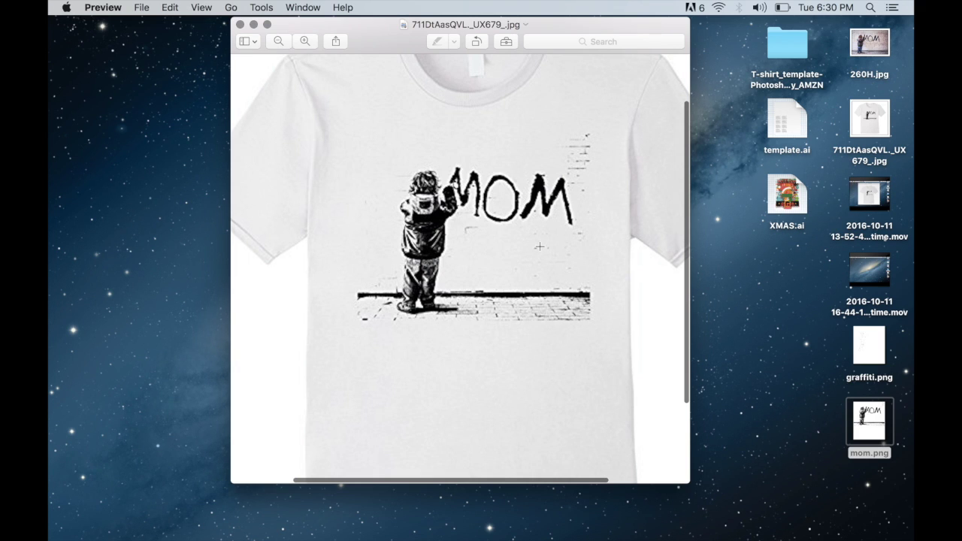
scroll(656, 337, up, 1)
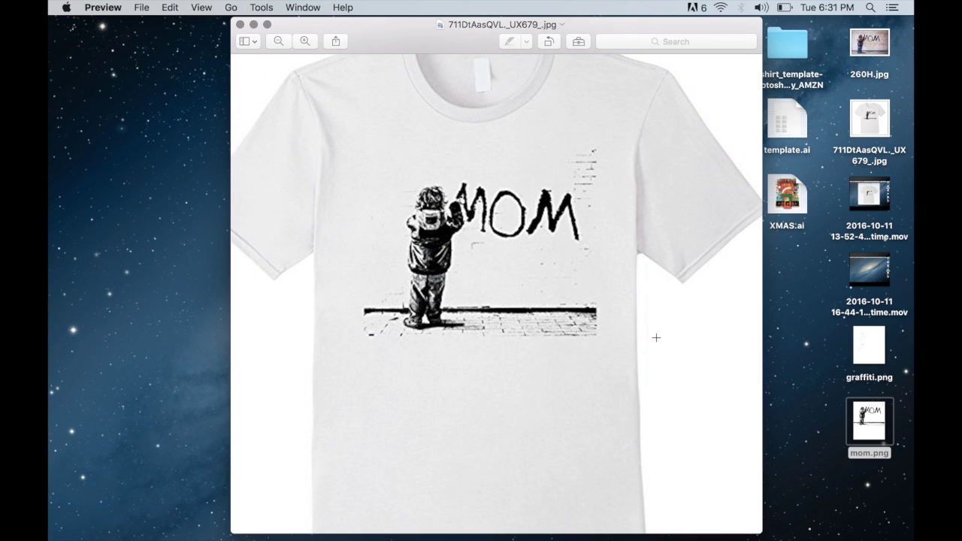